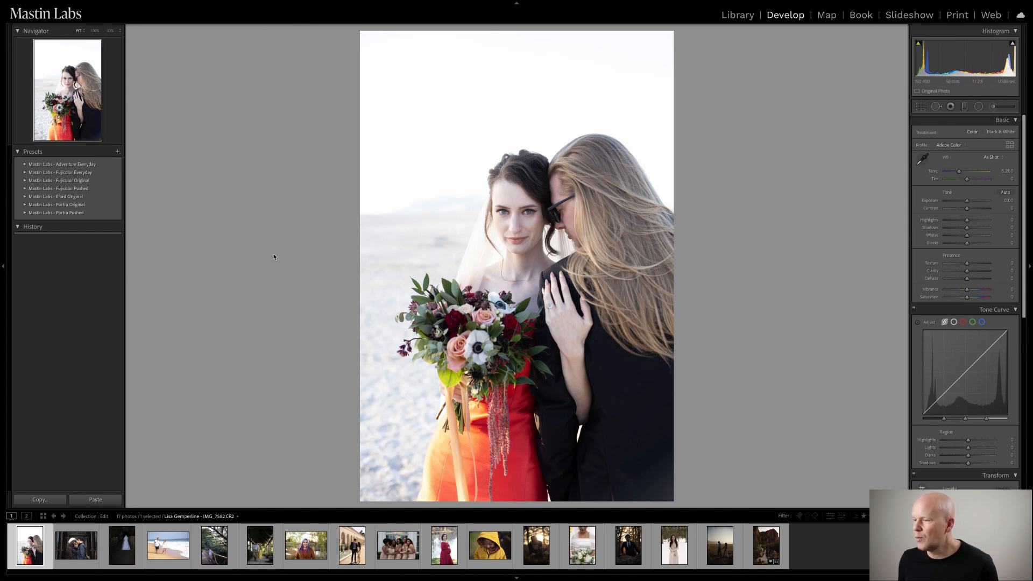
- Apply the Adventure Everyday preset 1b Gold 200 to the wedding portrait, lower exposure to -0.60 and warm the temperature to about 6,700 K
{"action": "left_click", "coordinate": [24, 164]}
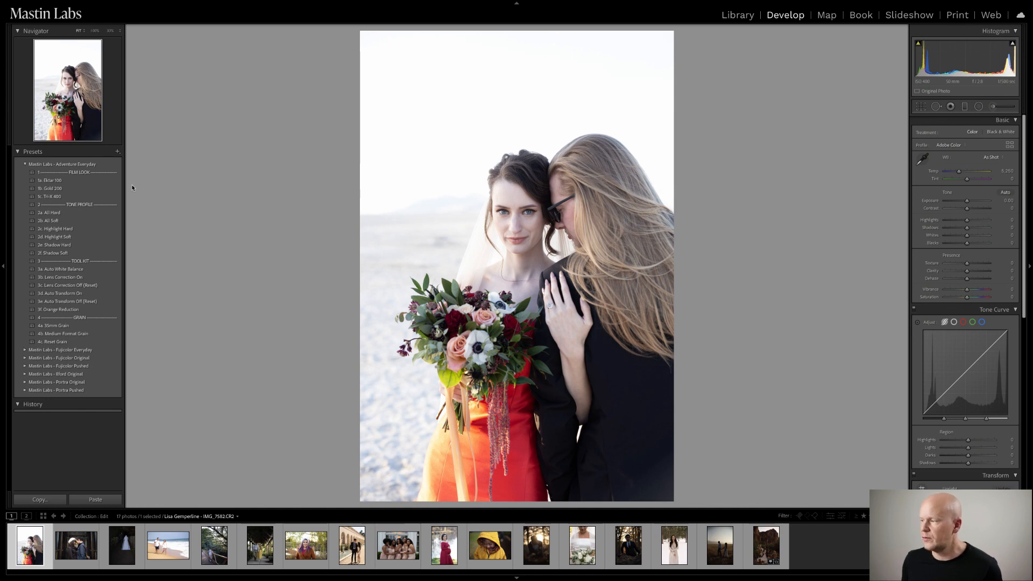
{"action": "left_click", "coordinate": [88, 189]}
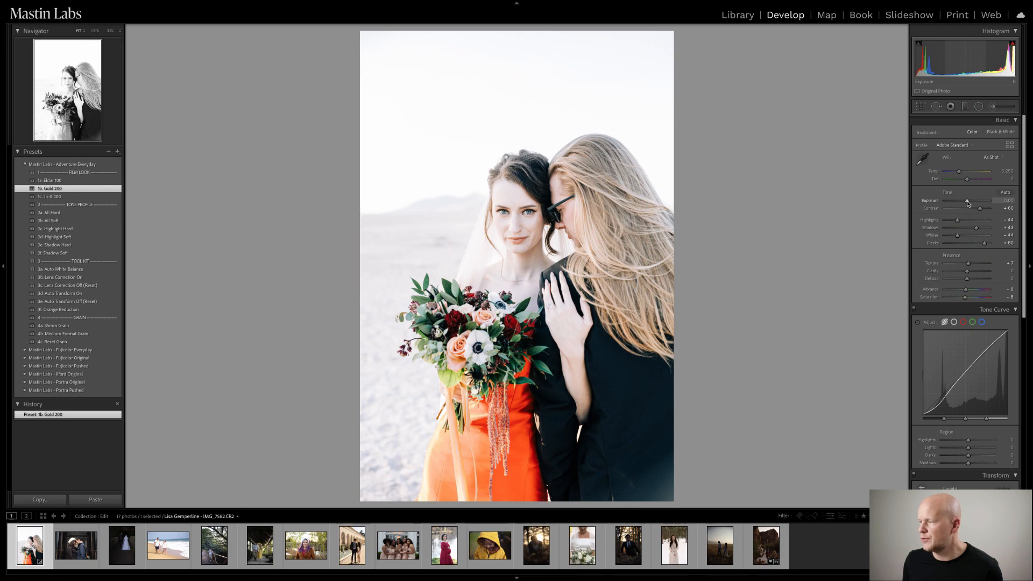
{"action": "left_click_drag", "start_coordinate": [967, 202], "coordinate": [965, 204]}
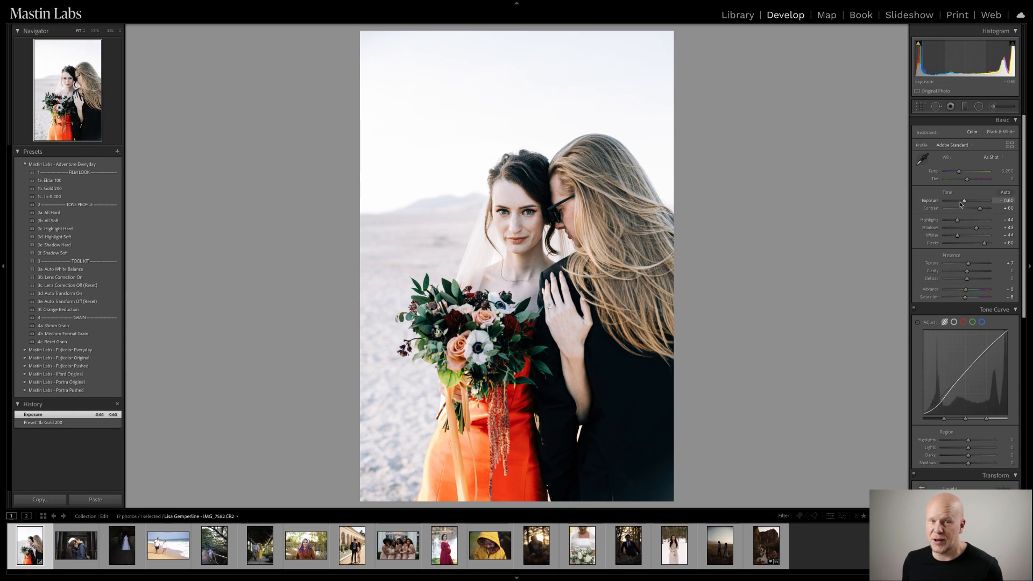
{"action": "left_click_drag", "start_coordinate": [959, 172], "coordinate": [957, 175]}
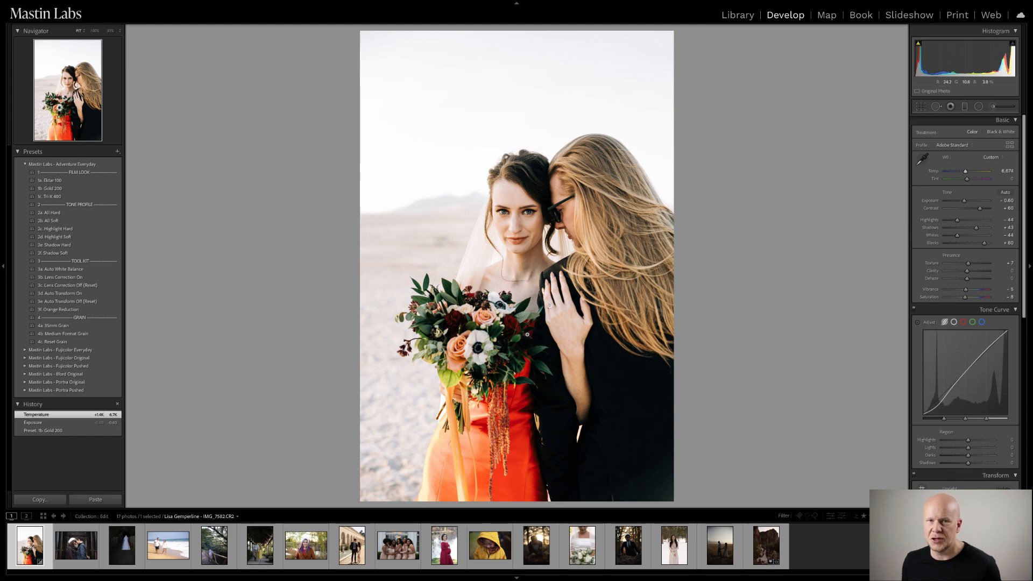
- Check the couple's skin tones up close, shift the portrait's tint to -5 and compare it with the original in a split view
{"action": "left_click", "coordinate": [574, 357]}
{"action": "left_click_drag", "start_coordinate": [528, 254], "coordinate": [383, 407]}
{"action": "left_click_drag", "start_coordinate": [654, 173], "coordinate": [530, 300]}
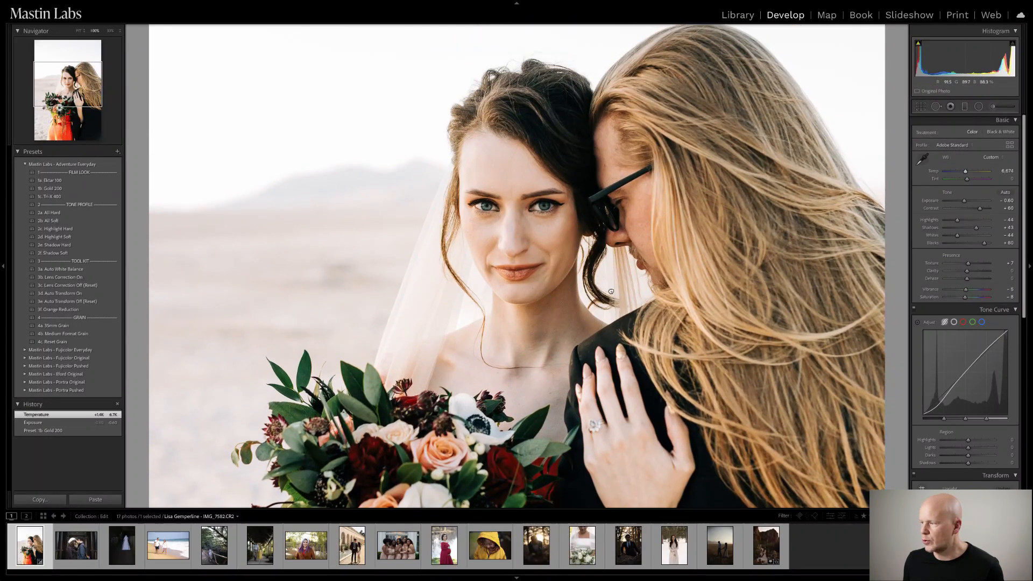
{"action": "left_click_drag", "start_coordinate": [611, 292], "coordinate": [603, 242]}
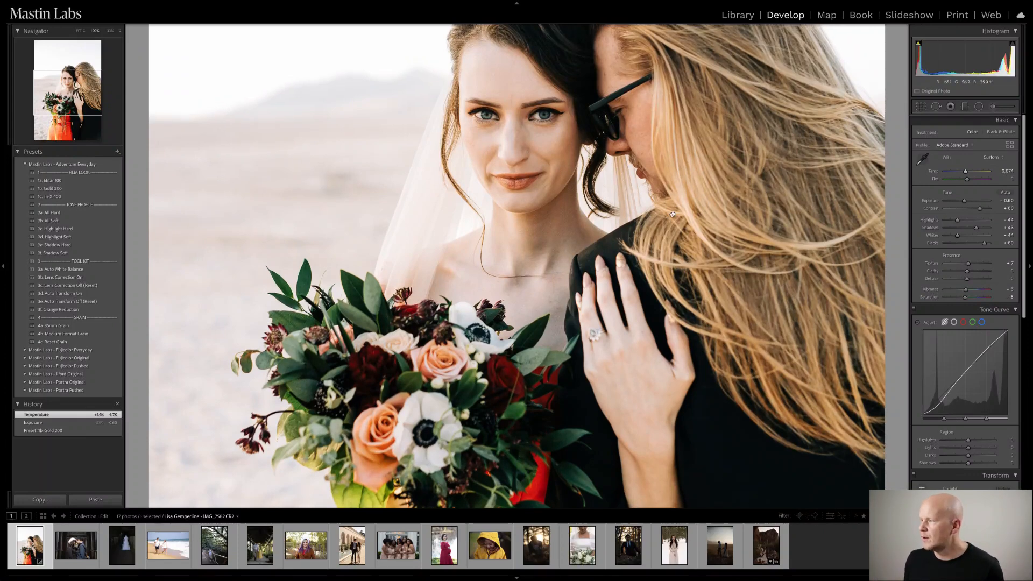
{"action": "left_click_drag", "start_coordinate": [672, 215], "coordinate": [660, 238]}
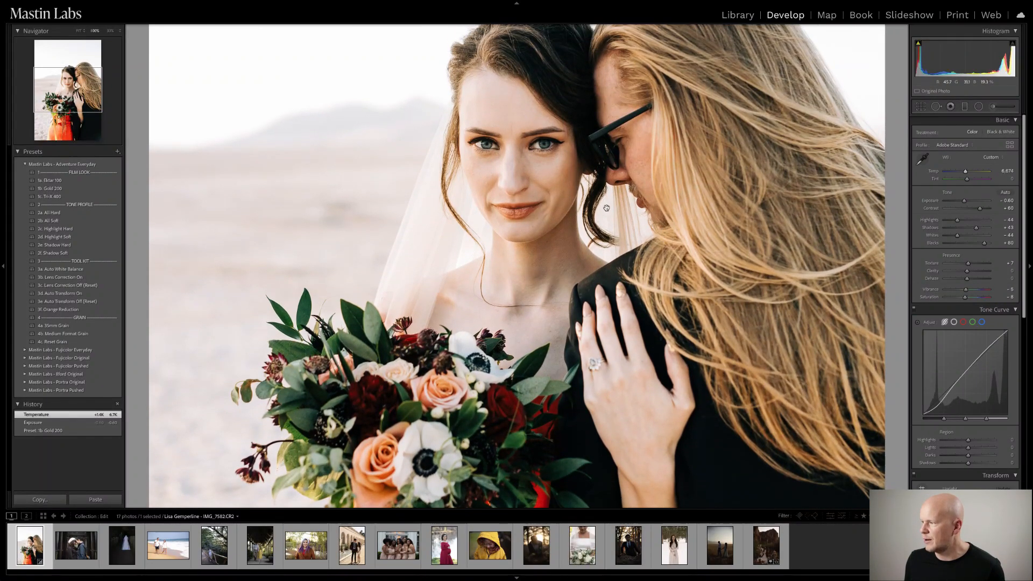
{"action": "left_click", "coordinate": [606, 209]}
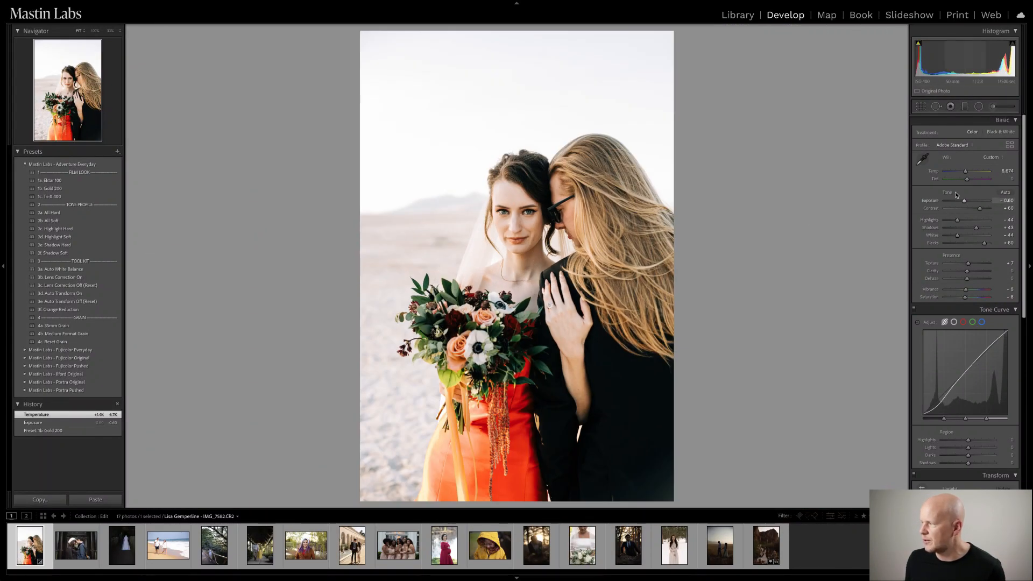
{"action": "left_click_drag", "start_coordinate": [968, 181], "coordinate": [966, 181]}
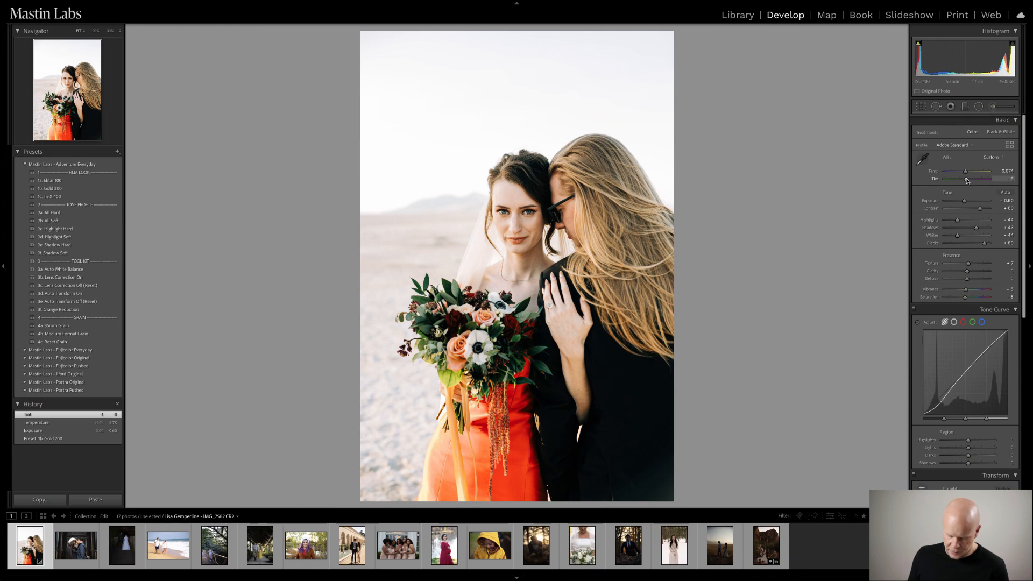
{"action": "key", "text": "shift+y"}
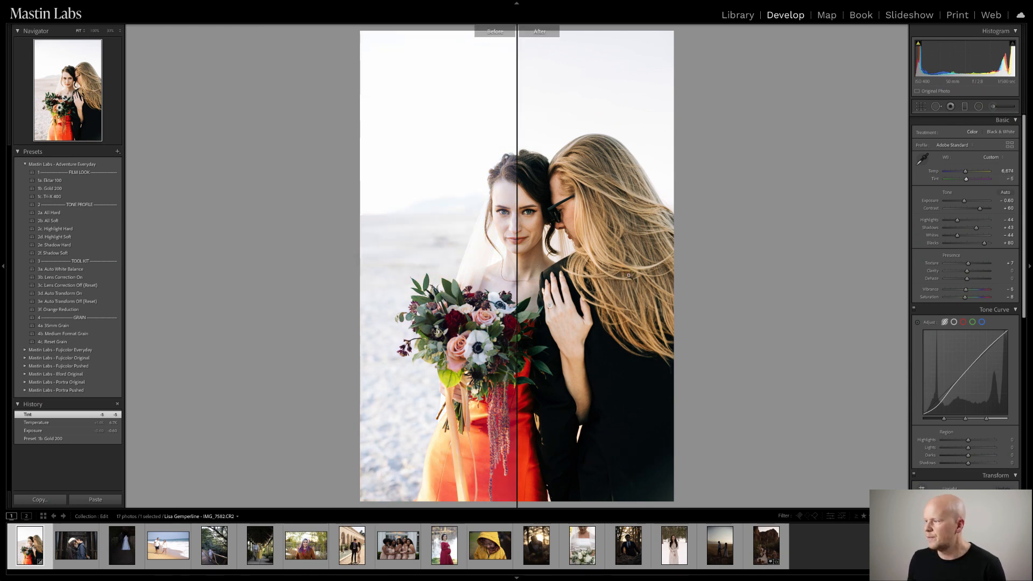
{"action": "key", "text": "shift+y"}
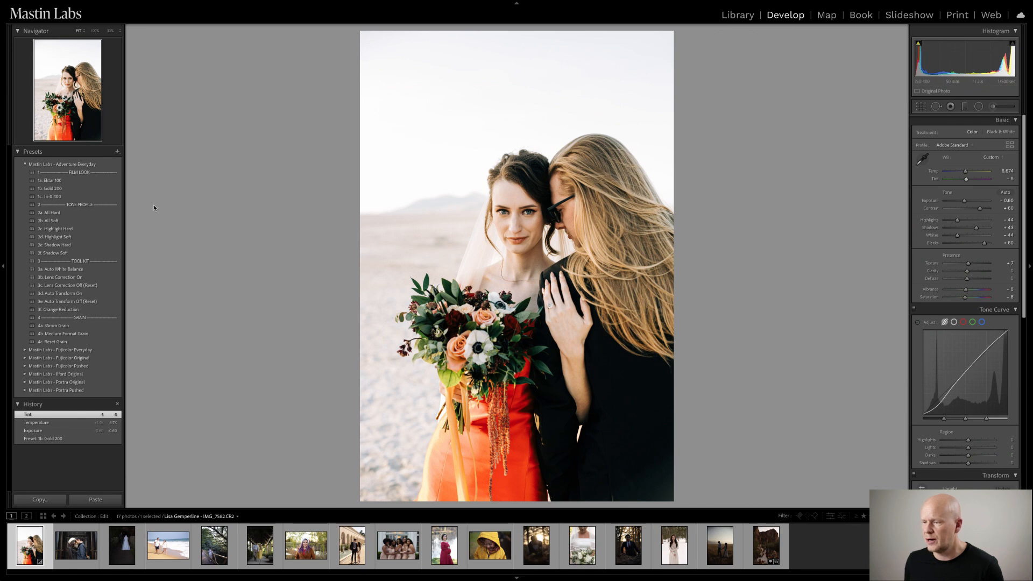
- Apply the 2b All Soft tone profile to the wedding portrait, try 3a Auto White Balance and undo it
{"action": "left_click", "coordinate": [111, 222]}
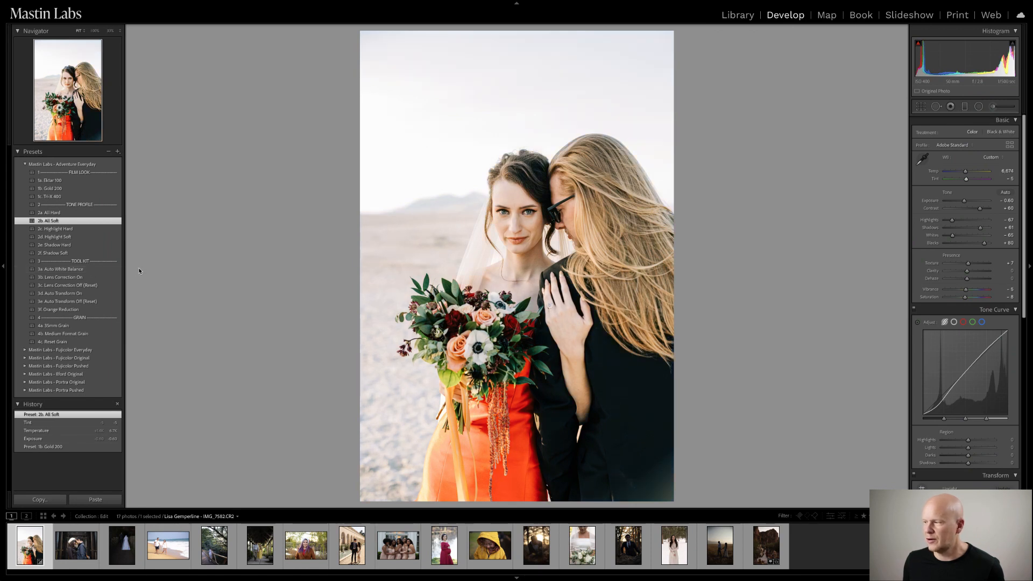
{"action": "left_click", "coordinate": [92, 270]}
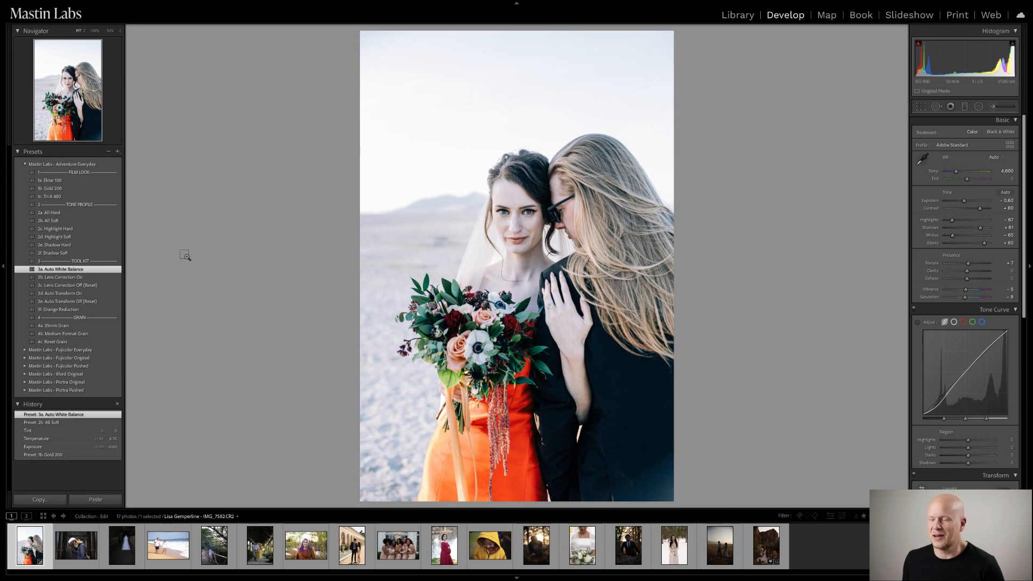
{"action": "key", "text": "ctrl+z"}
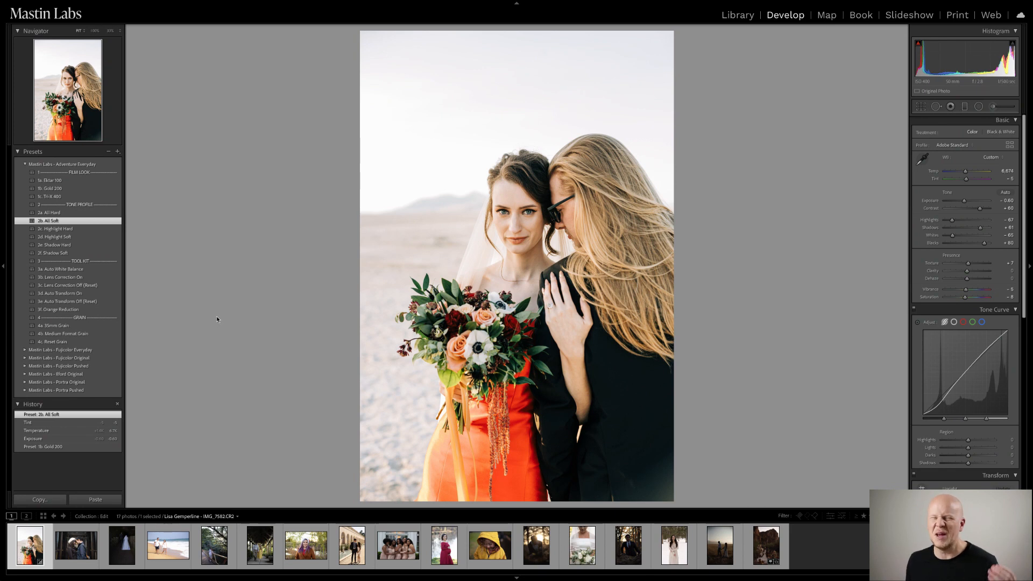
- Turn on lens correction for the wedding portrait with preset 3b and check the couple's faces up close
{"action": "left_click", "coordinate": [114, 277]}
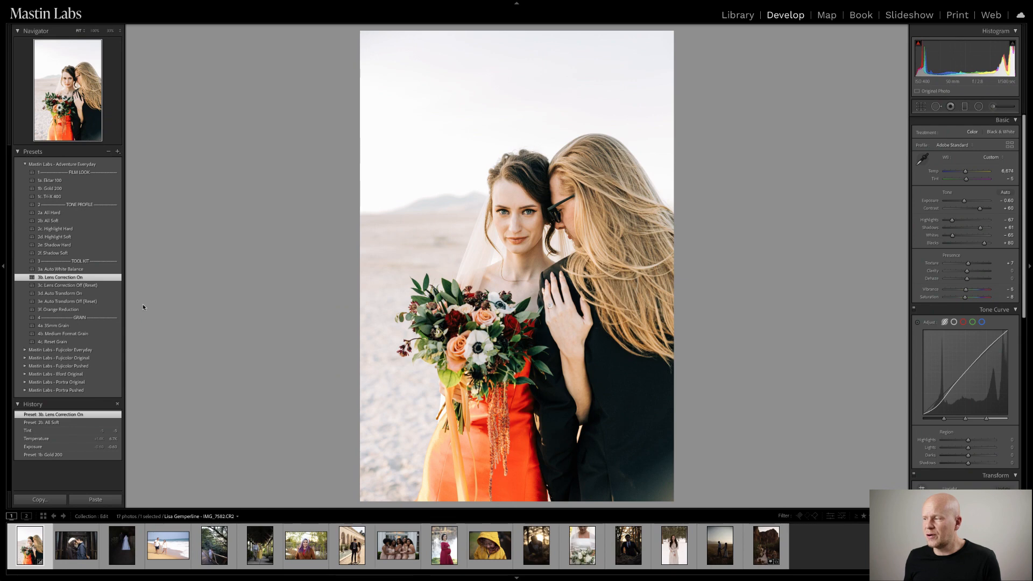
{"action": "left_click", "coordinate": [550, 226]}
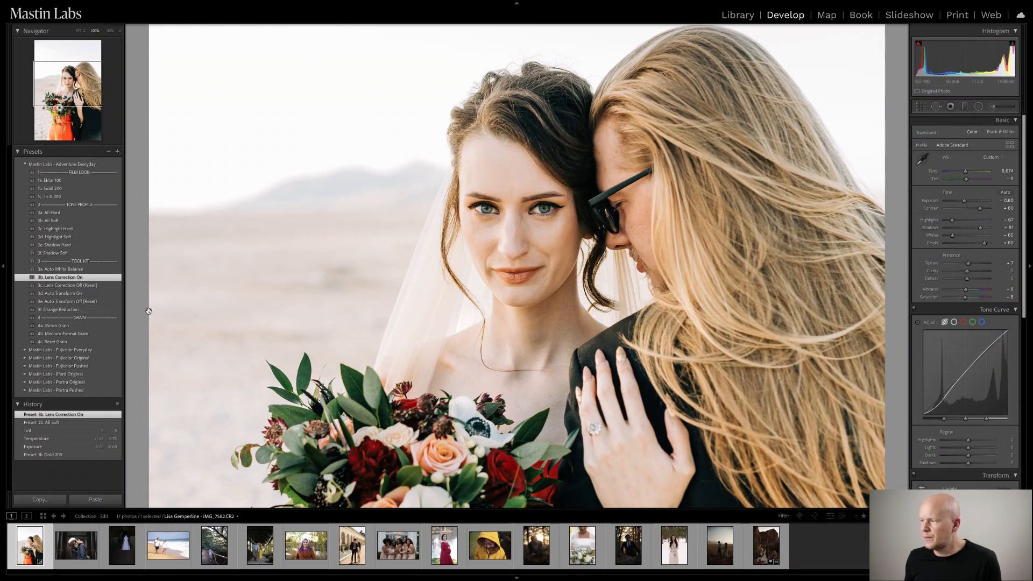
{"action": "left_click", "coordinate": [538, 256]}
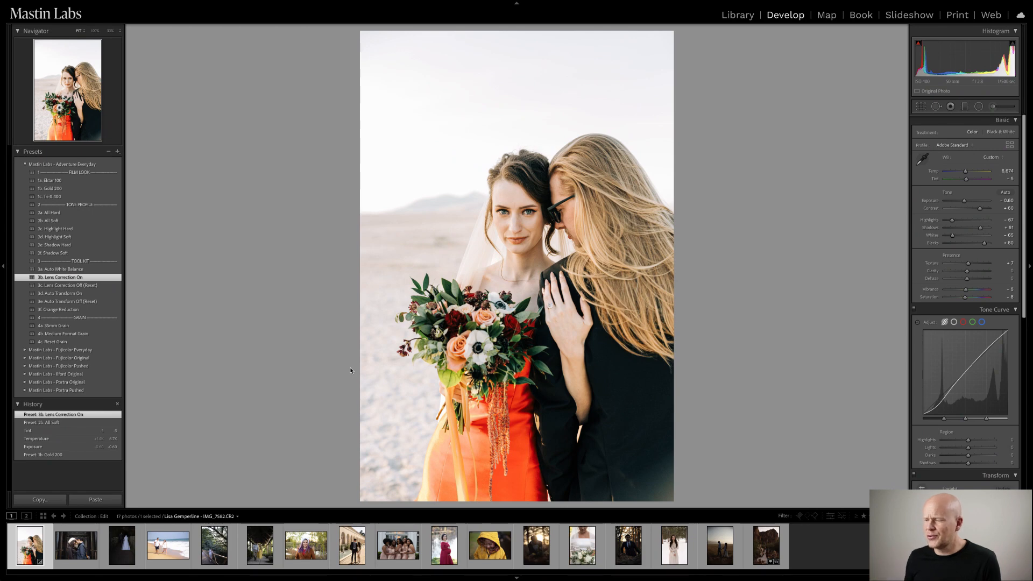
- On the next photo, apply the Fujicolor Everyday preset 1b Superia 400 and cool the temperature to 4,660 K
{"action": "key", "text": "Right"}
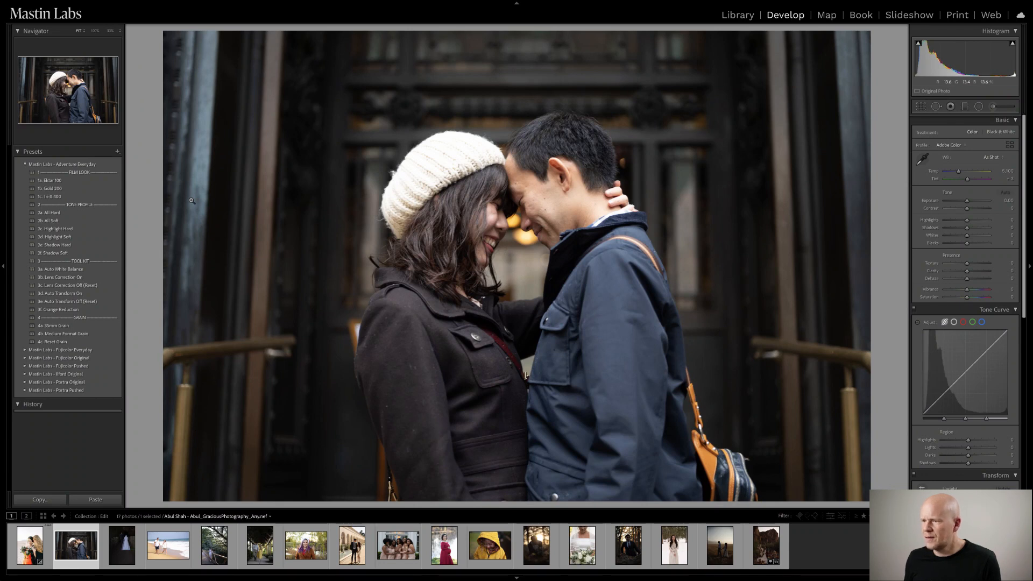
{"action": "left_click", "coordinate": [26, 165]}
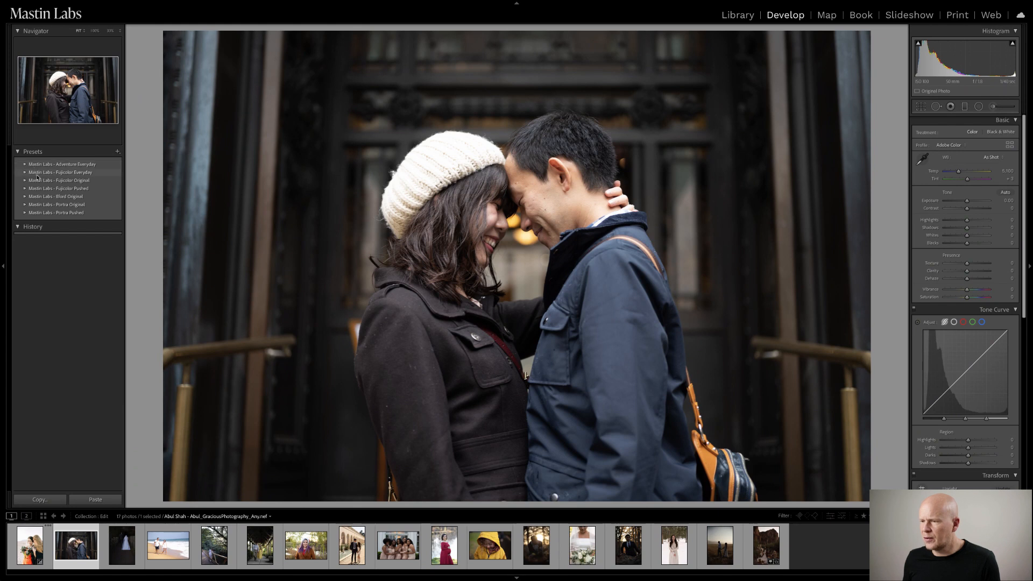
{"action": "left_click", "coordinate": [25, 173]}
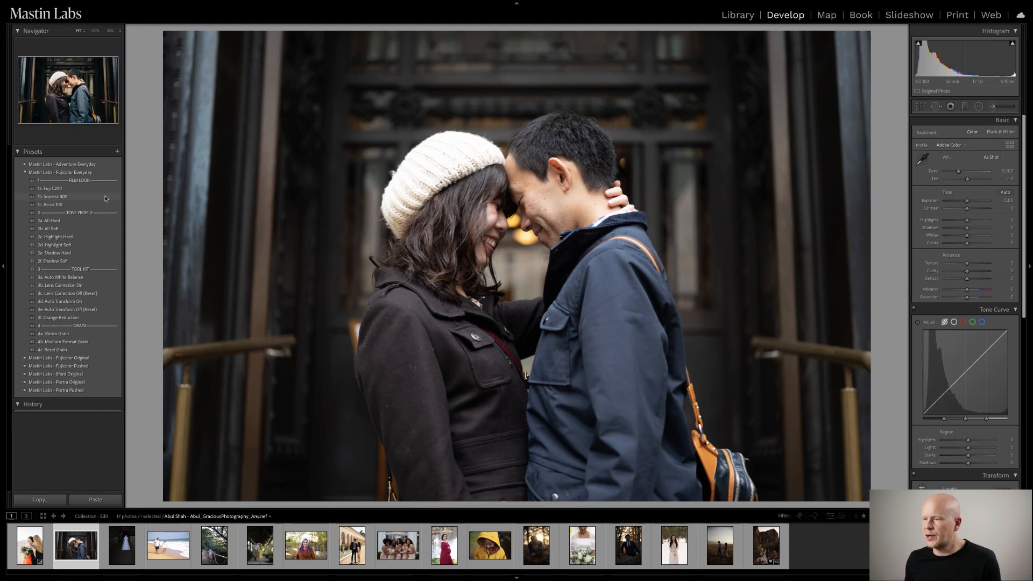
{"action": "left_click", "coordinate": [106, 197]}
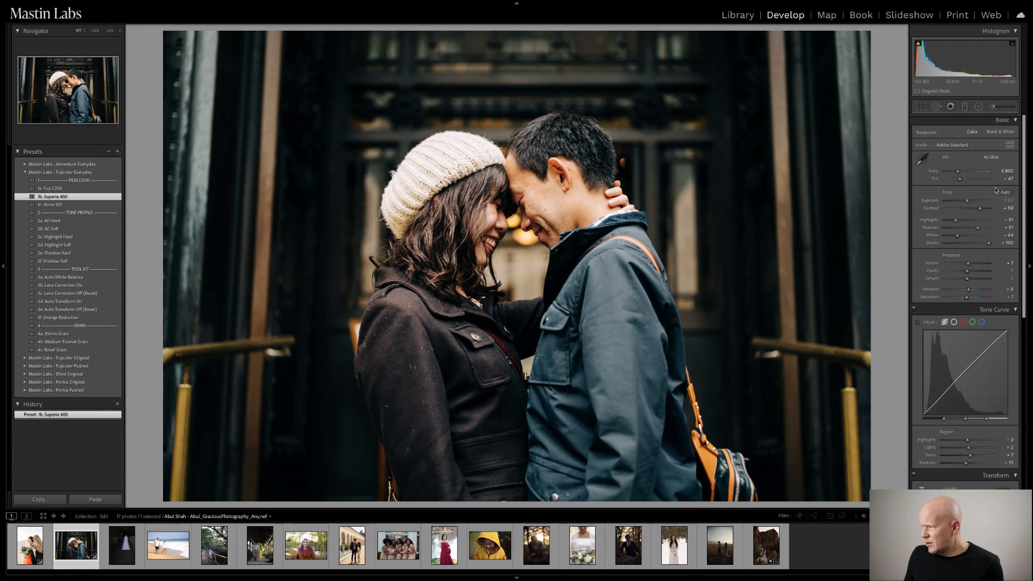
{"action": "left_click_drag", "start_coordinate": [959, 173], "coordinate": [958, 176]}
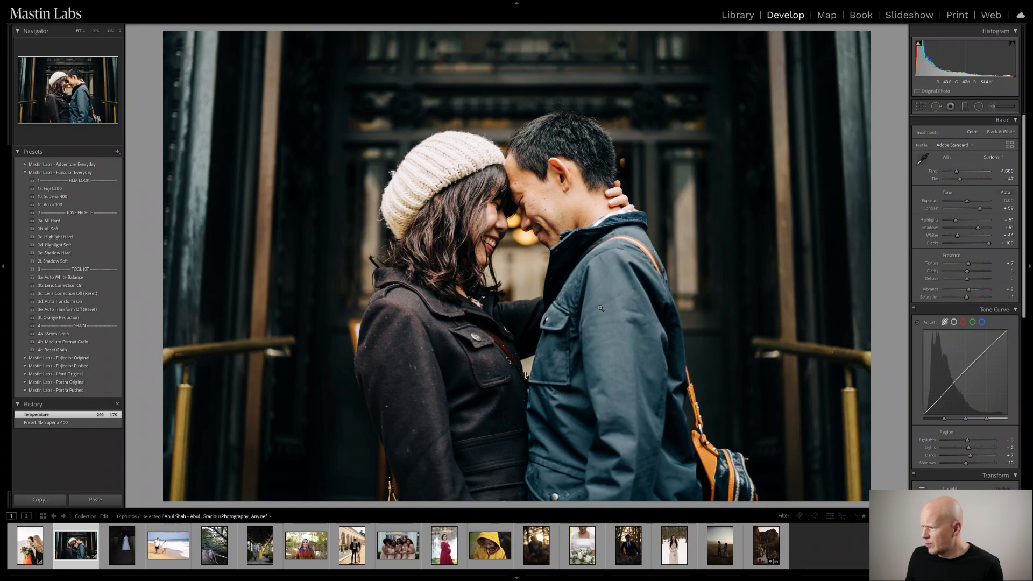
- Examine the colour balance up close in the pale column, both coats and the white knit hat
{"action": "left_click", "coordinate": [229, 115]}
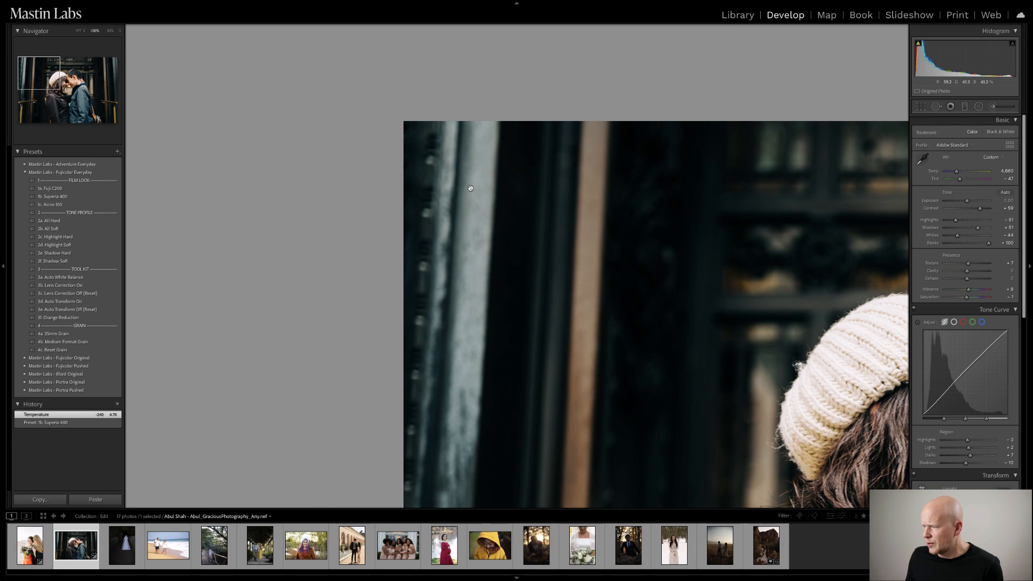
{"action": "left_click", "coordinate": [544, 260]}
{"action": "left_click", "coordinate": [424, 339]}
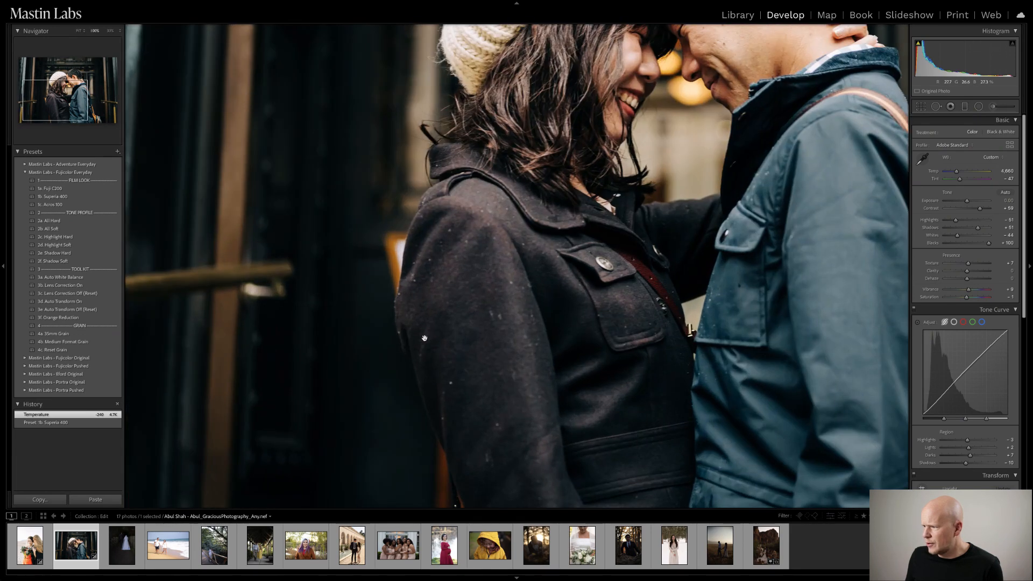
{"action": "left_click_drag", "start_coordinate": [546, 281], "coordinate": [349, 276]}
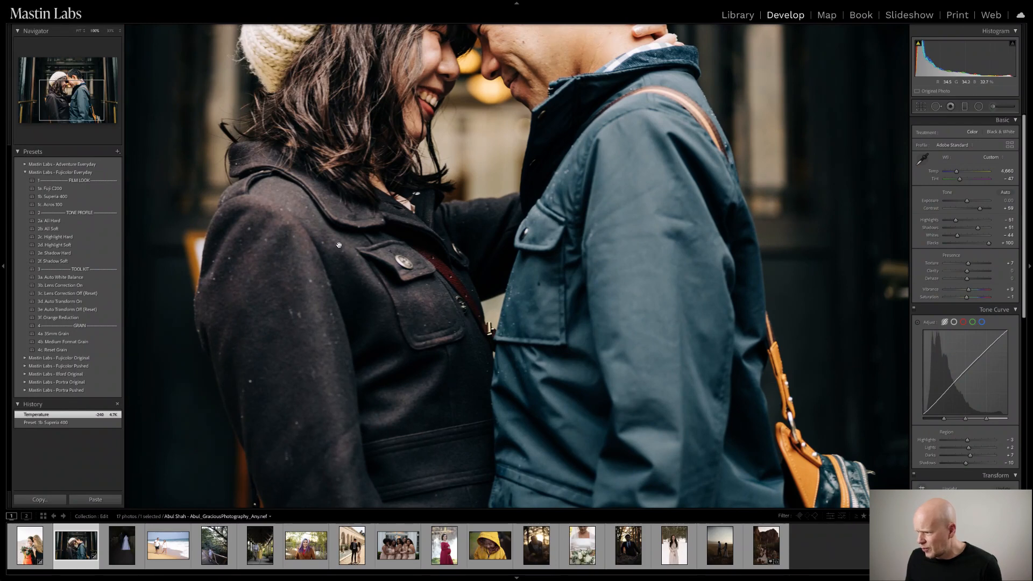
{"action": "left_click", "coordinate": [330, 295]}
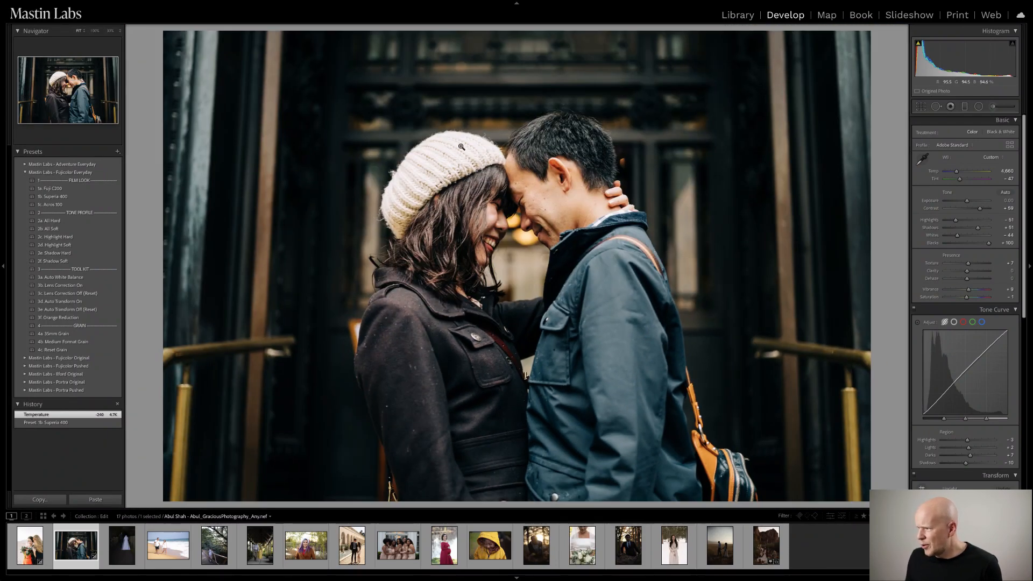
{"action": "left_click", "coordinate": [443, 182]}
{"action": "left_click_drag", "start_coordinate": [523, 245], "coordinate": [412, 209]}
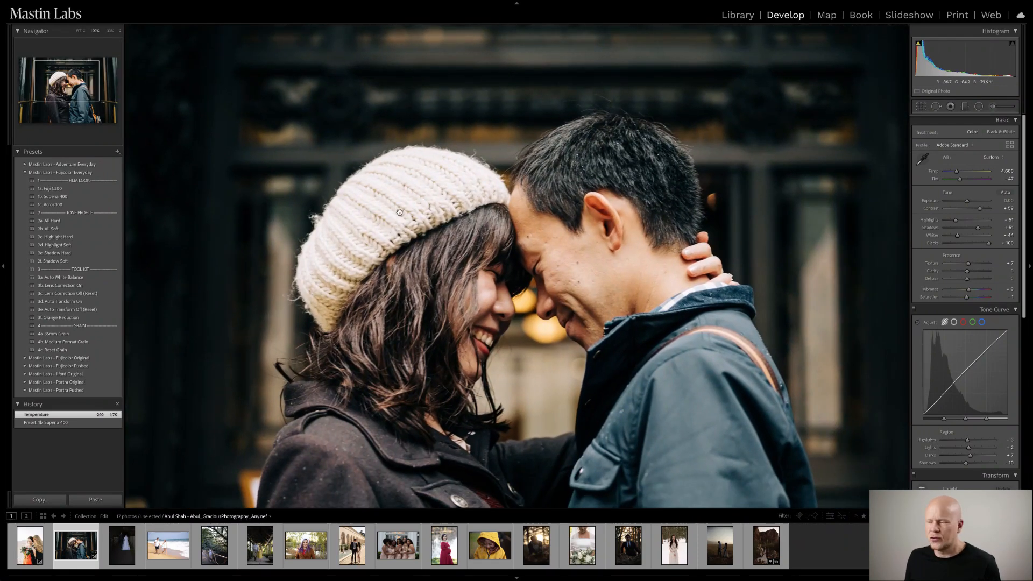
{"action": "left_click", "coordinate": [416, 232]}
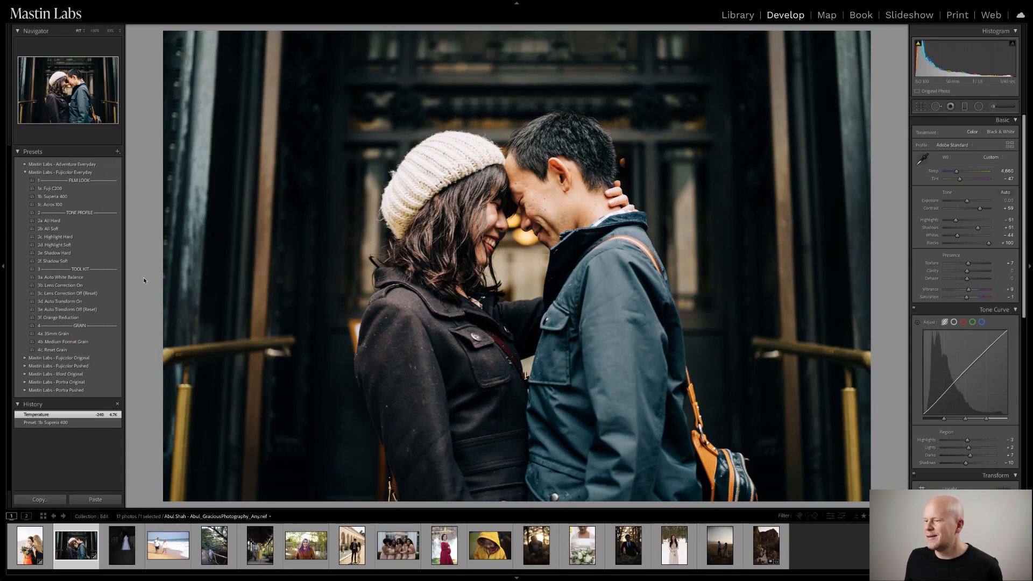
- Turn on lens correction with preset 3b and check the photo's lens in its Library metadata, returning to Develop
{"action": "left_click", "coordinate": [95, 287]}
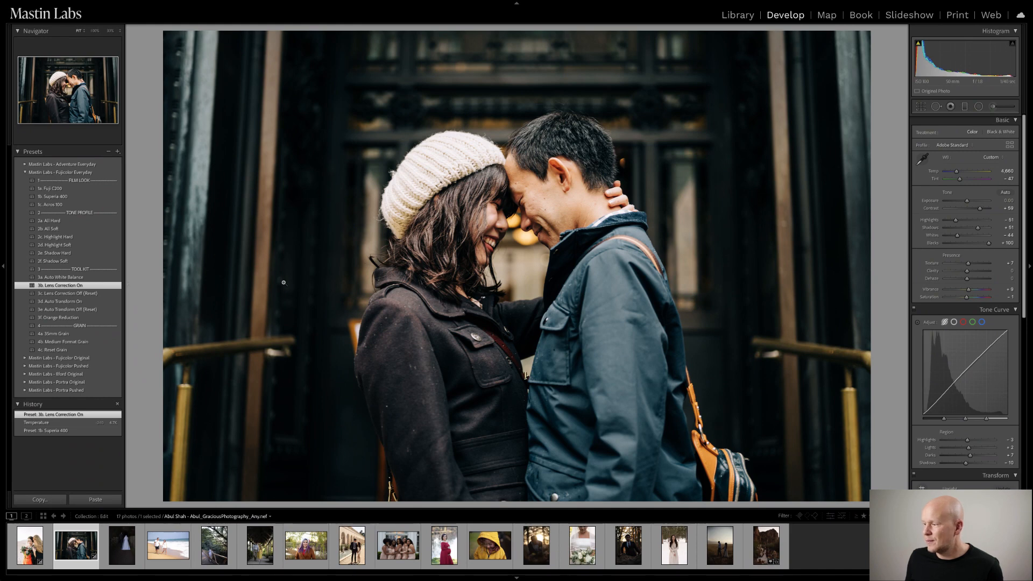
{"action": "left_click", "coordinate": [736, 16]}
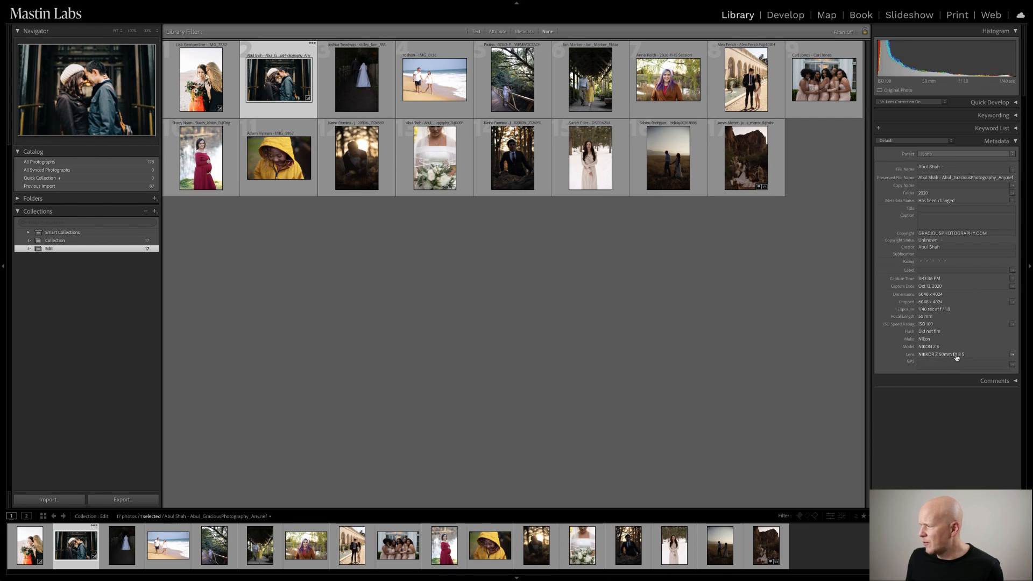
{"action": "left_click", "coordinate": [775, 15]}
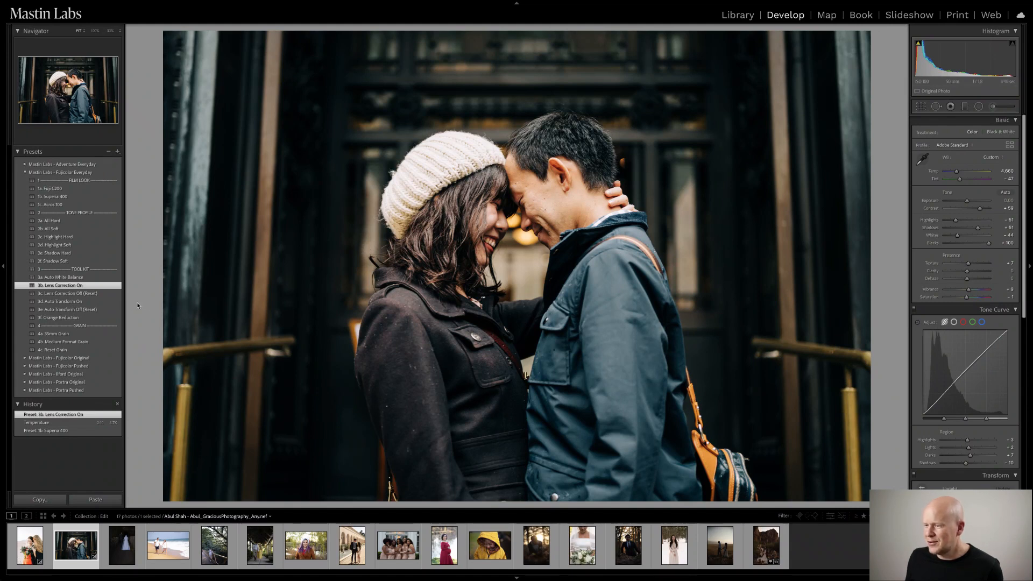
- Apply presets 3d Auto Transform On and 2b All Soft to the couple photo and compare it with the original in a split view
{"action": "left_click", "coordinate": [95, 302]}
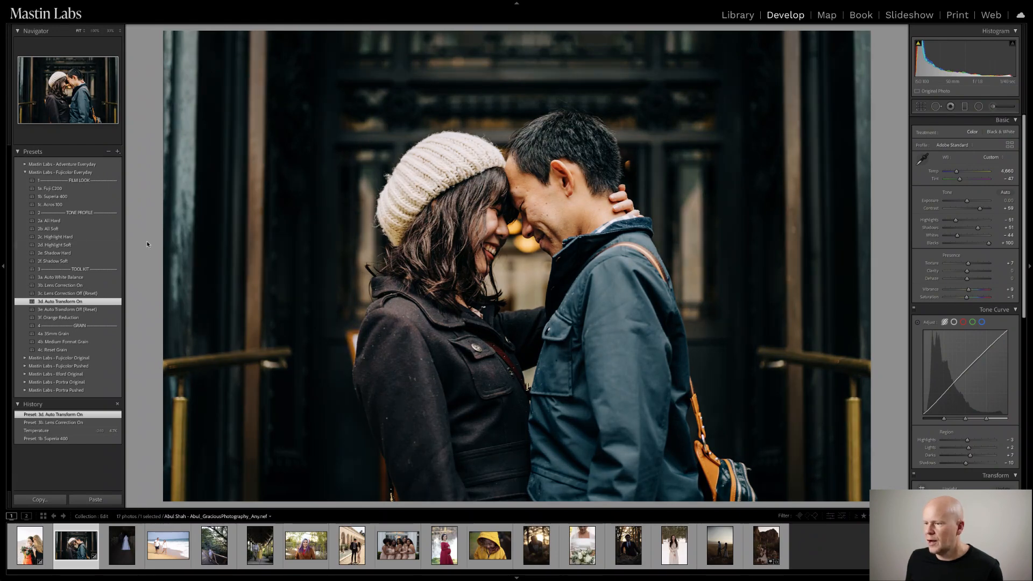
{"action": "left_click", "coordinate": [111, 229]}
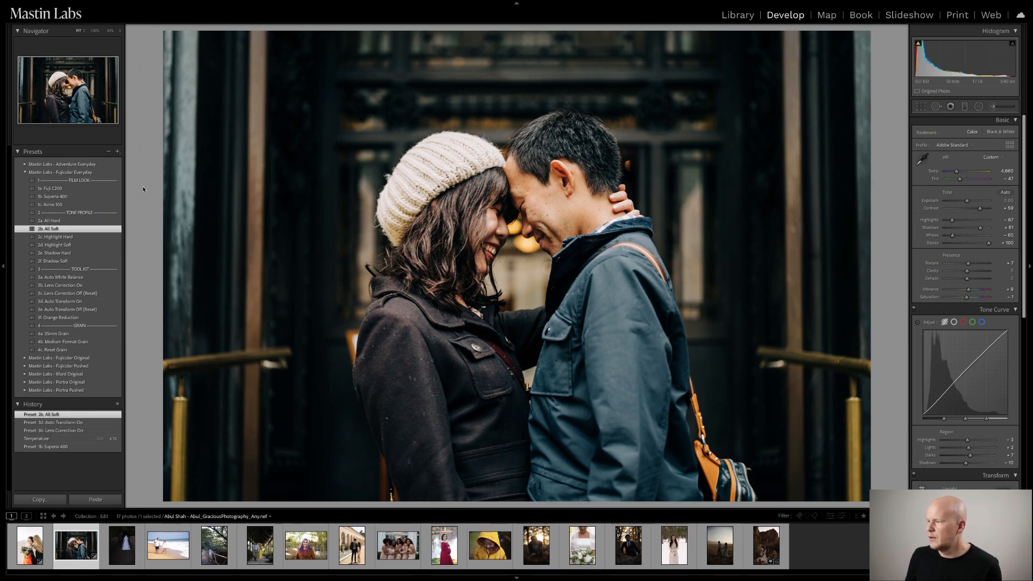
{"action": "key", "text": "shift+y"}
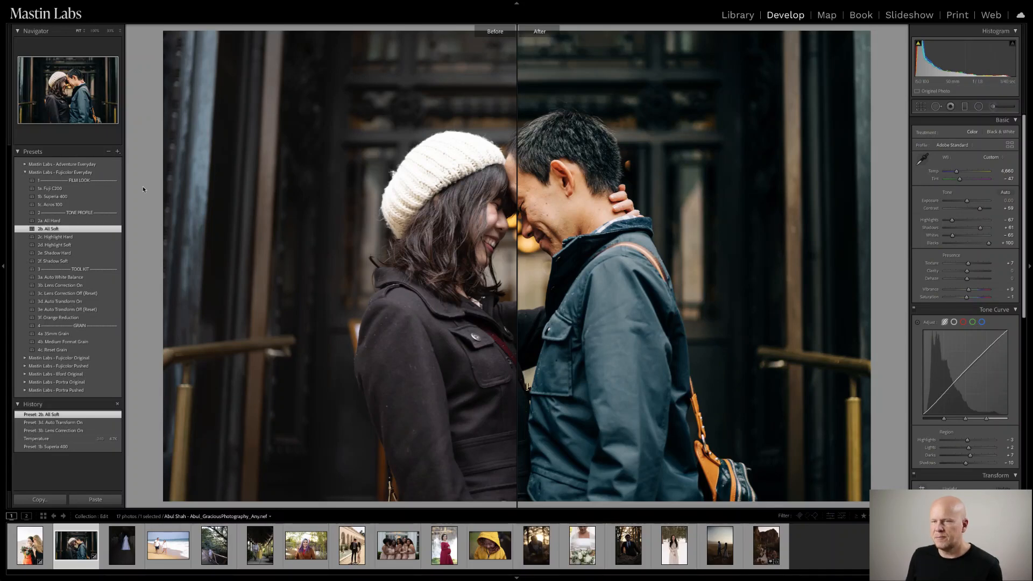
{"action": "key", "text": "shift+y"}
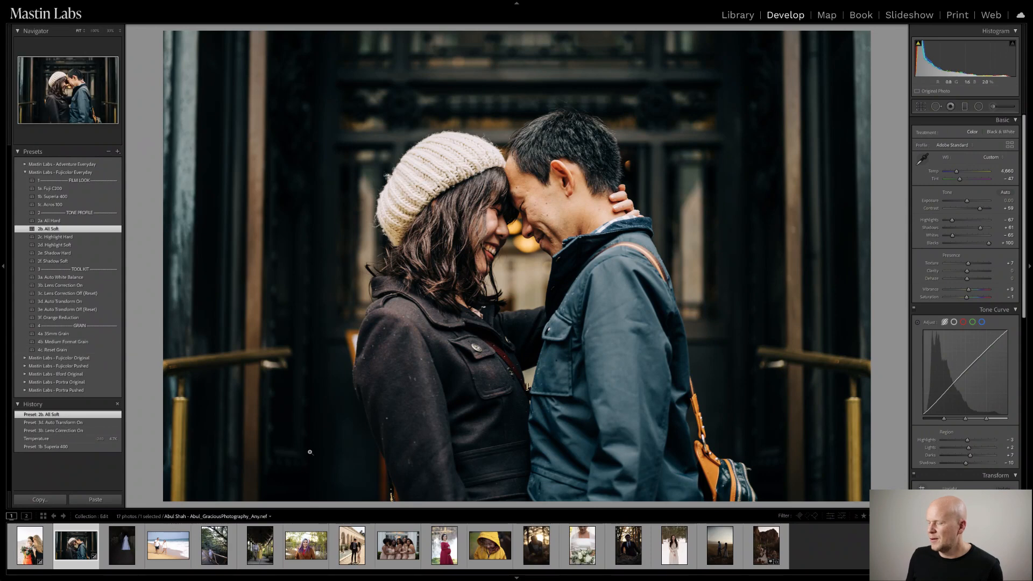
- Check the couple photo against its original in a split before/after view and return to the single view
{"action": "key", "text": "shift+y"}
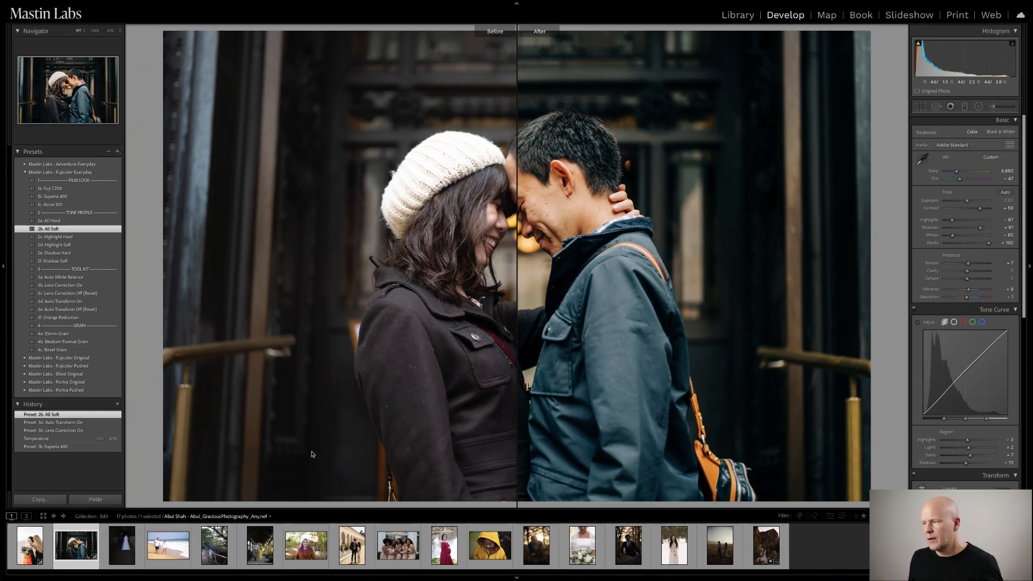
{"action": "key", "text": "y"}
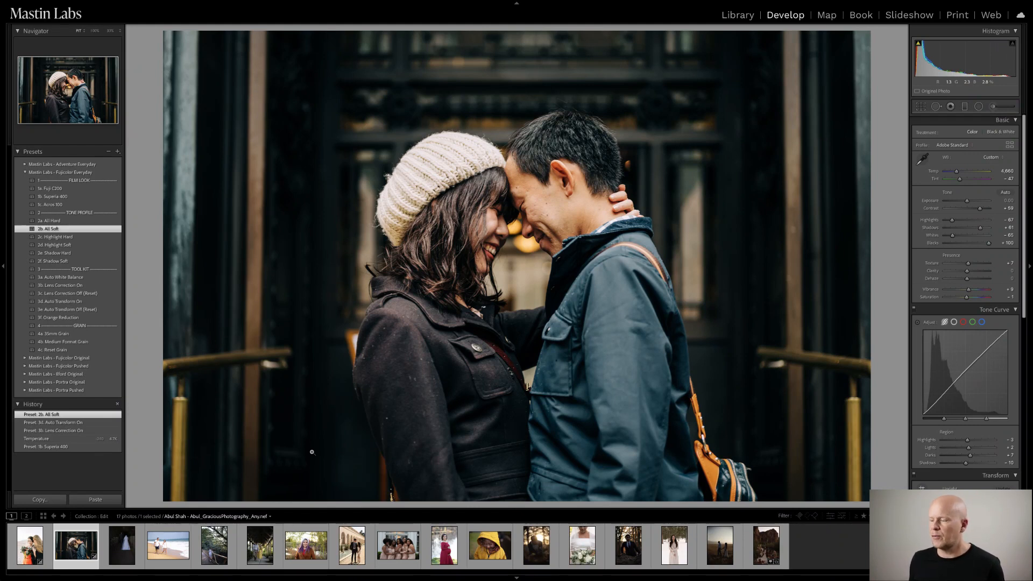
- Open the dark wedding path photo, apply the Fujicolor Original preset 1b Fuji 400H and raise the exposure to +2.70
{"action": "left_click", "coordinate": [128, 556]}
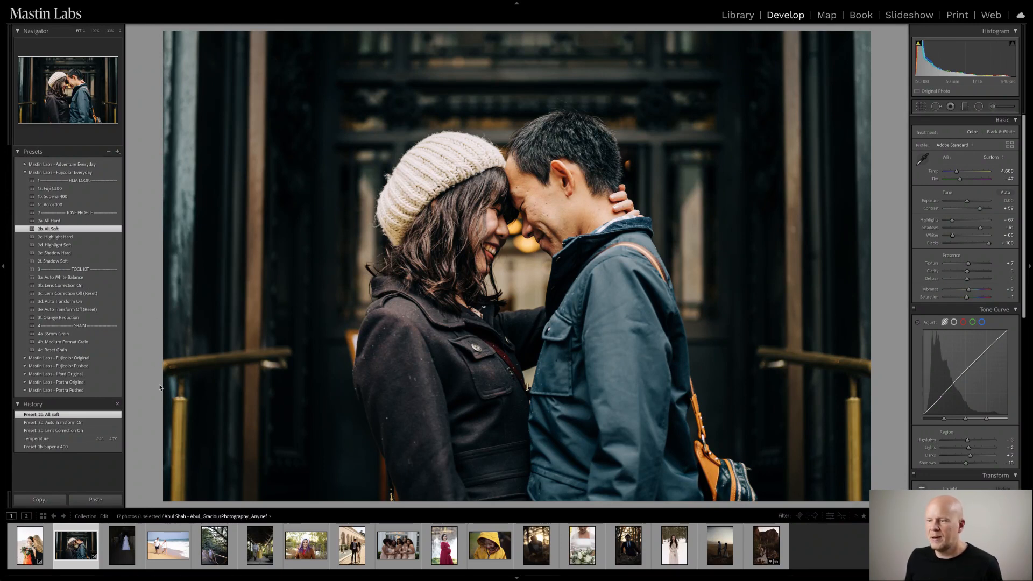
{"action": "left_click", "coordinate": [123, 549]}
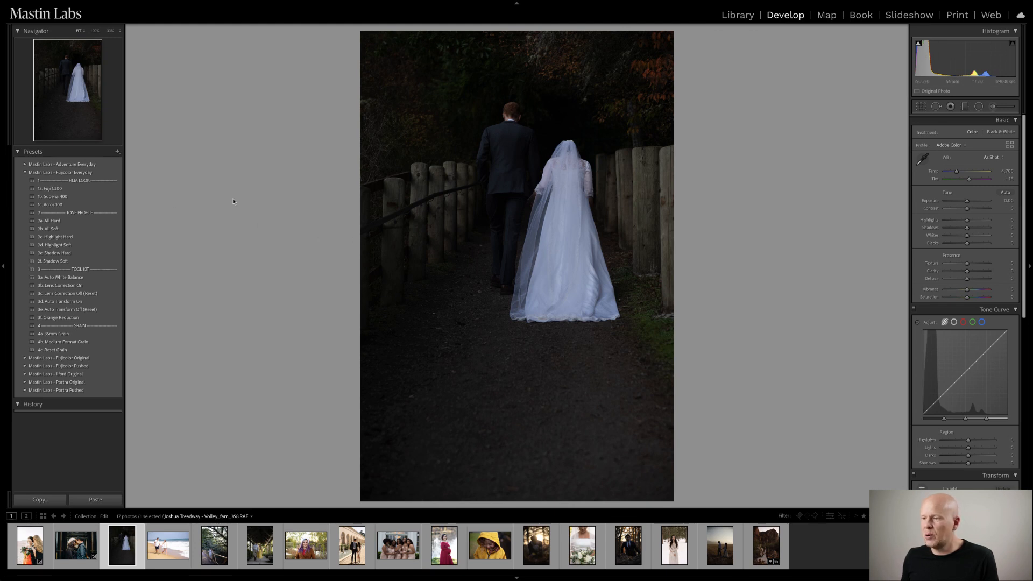
{"action": "left_click", "coordinate": [24, 173]}
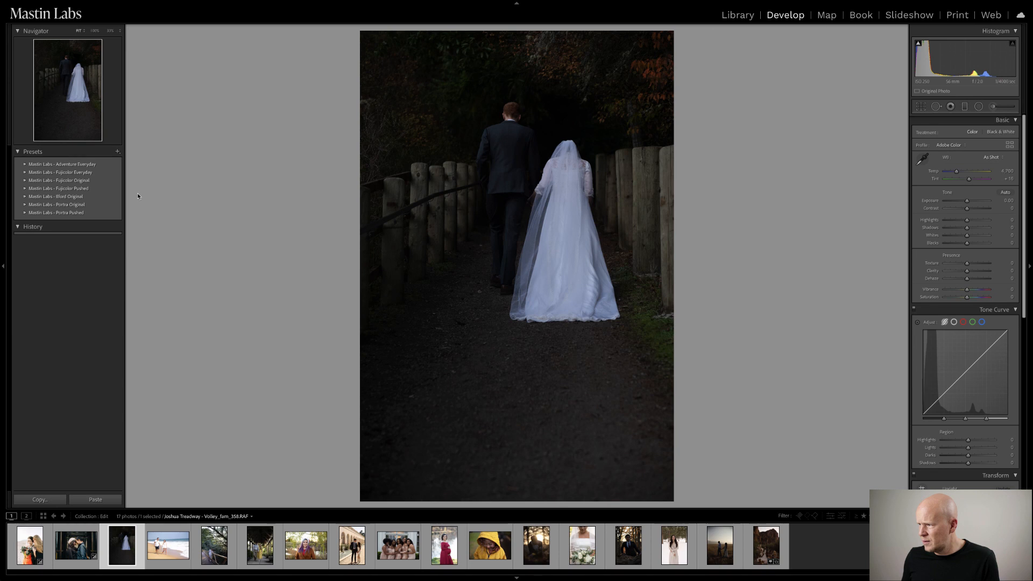
{"action": "left_click", "coordinate": [25, 181]}
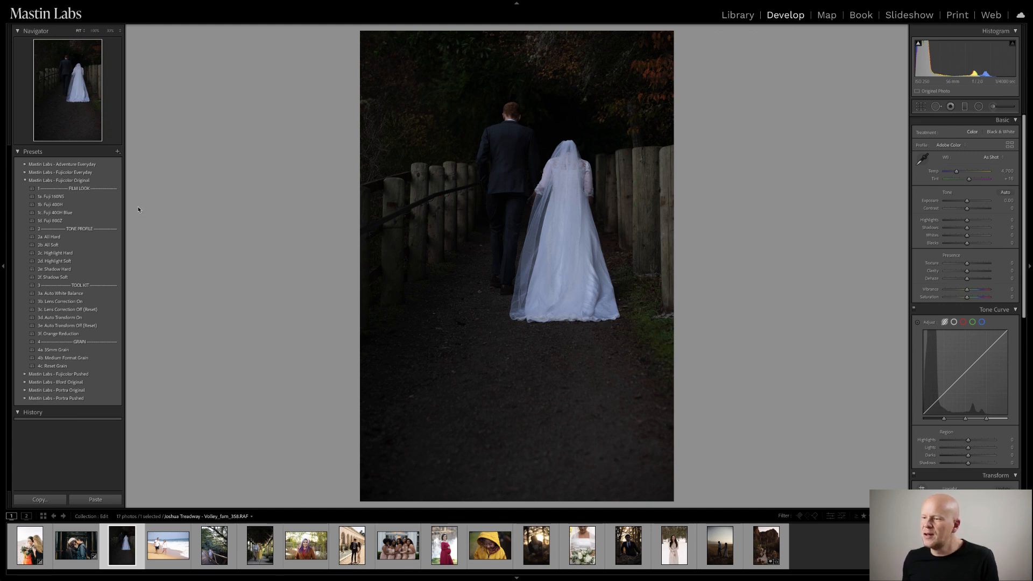
{"action": "left_click", "coordinate": [87, 205]}
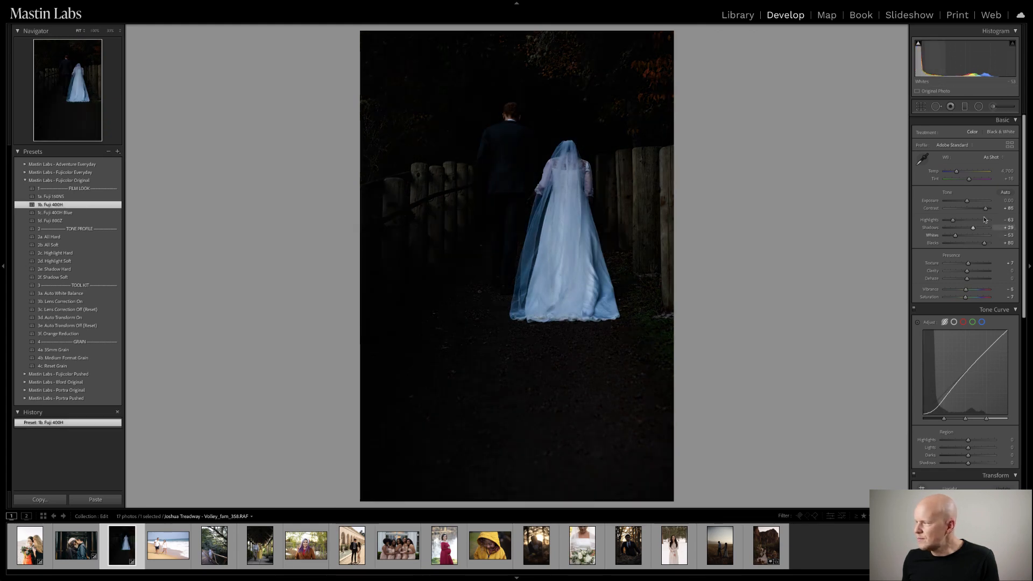
{"action": "left_click_drag", "start_coordinate": [969, 204], "coordinate": [979, 203]}
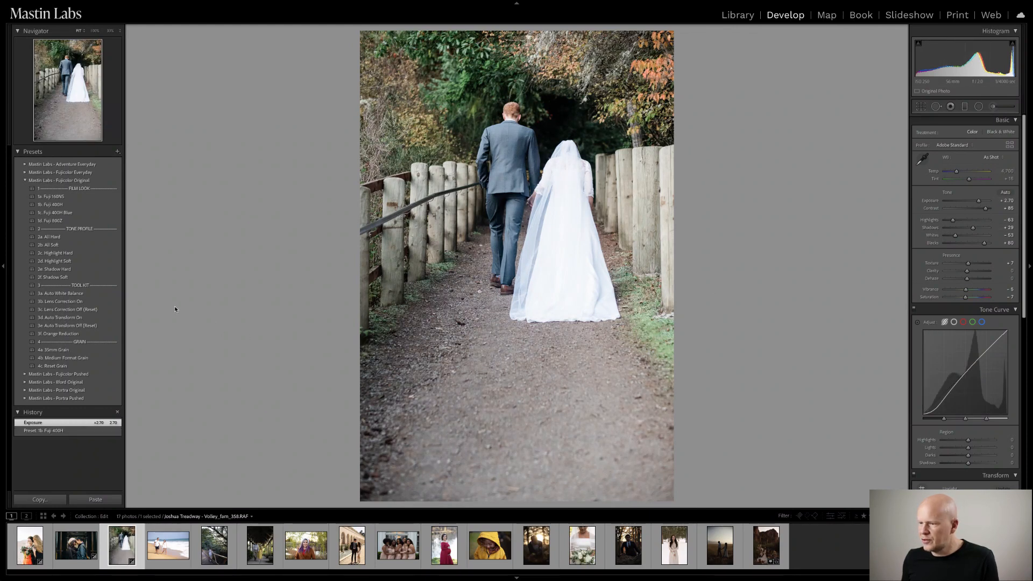
- Apply presets 3a Auto White Balance, 2b All Soft, 3b Lens Correction On and 3d Auto Transform On to the wedding photo
{"action": "left_click", "coordinate": [111, 296]}
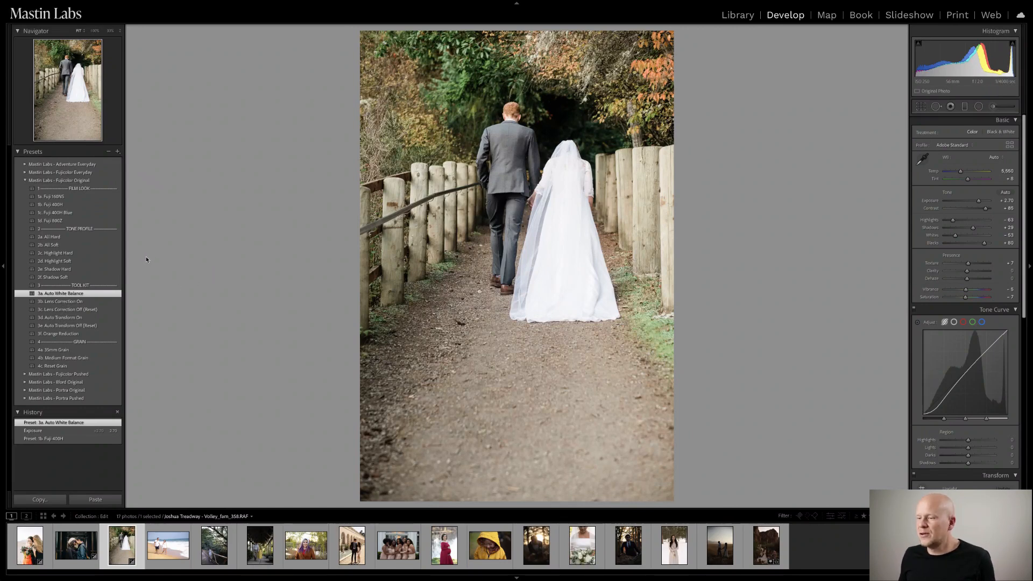
{"action": "left_click", "coordinate": [108, 244]}
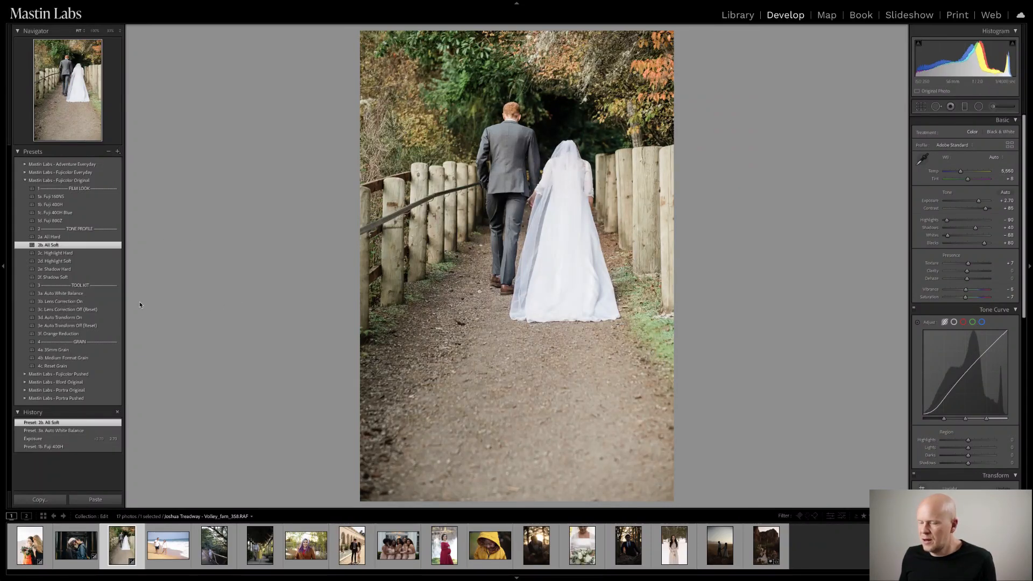
{"action": "left_click", "coordinate": [114, 301]}
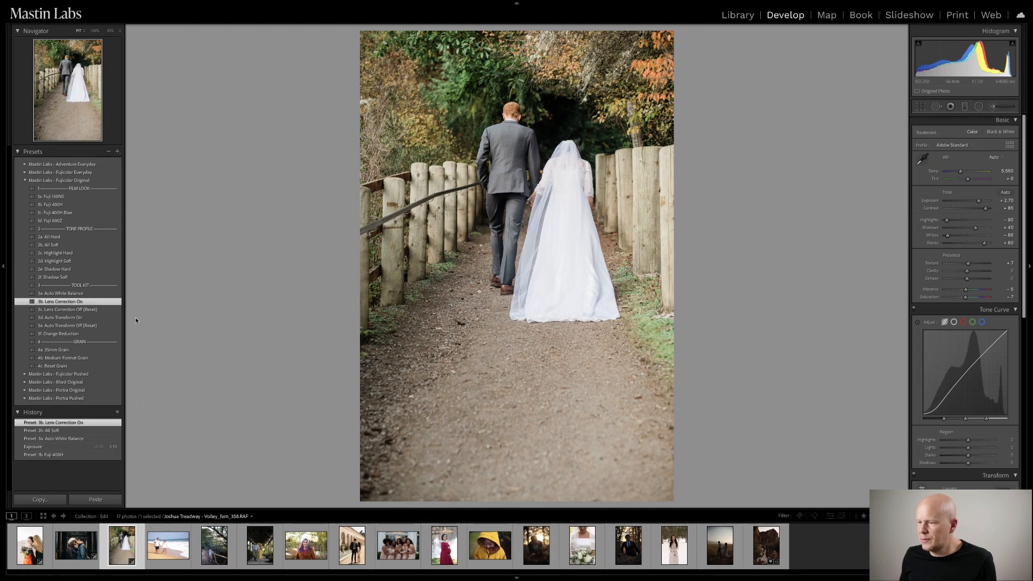
{"action": "left_click", "coordinate": [81, 318]}
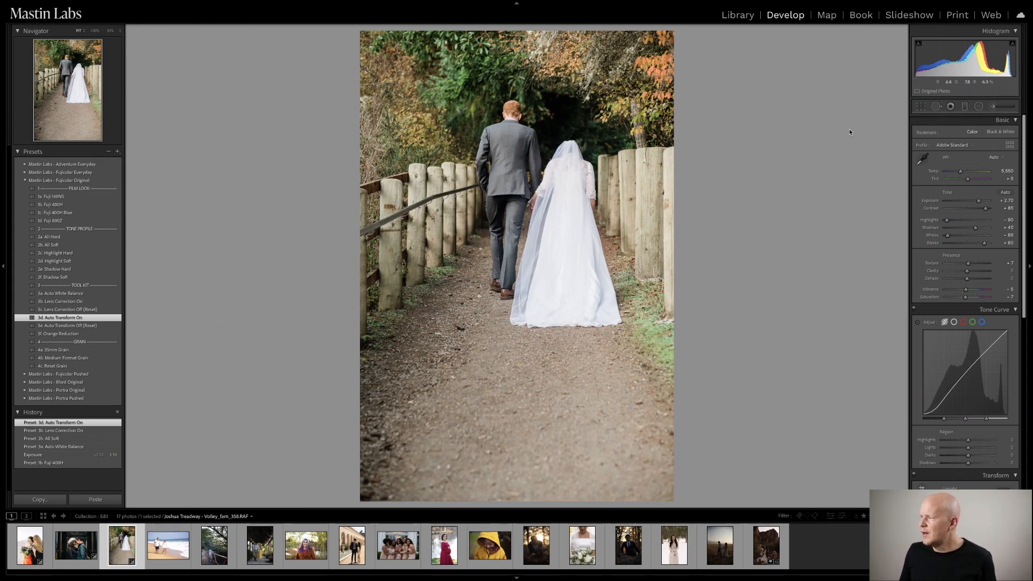
- Crop the wedding photo at its original aspect ratio, trimming the empty path below and the fence to the left of the couple
{"action": "left_click", "coordinate": [922, 106]}
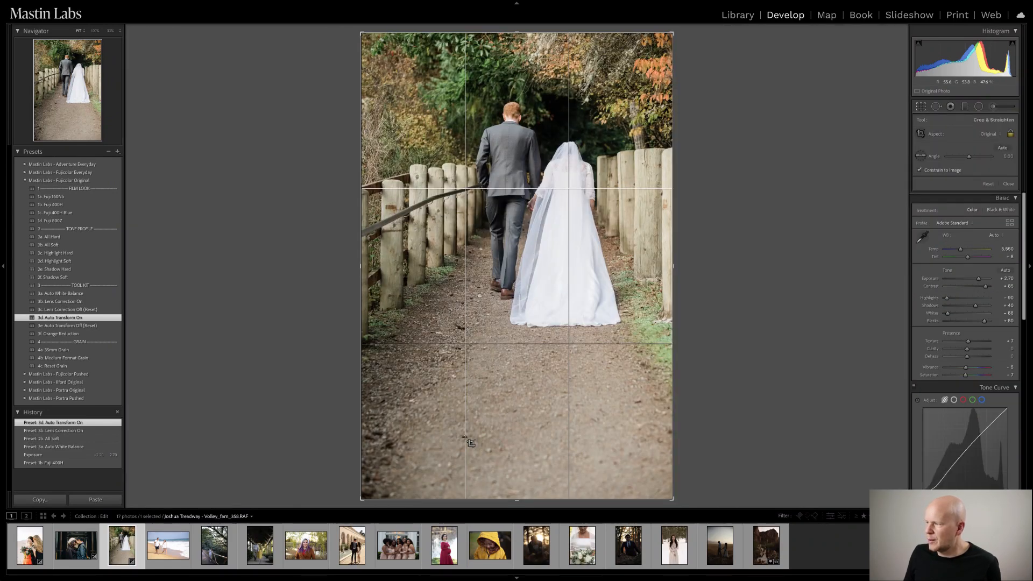
{"action": "left_click_drag", "start_coordinate": [361, 499], "coordinate": [403, 436]}
{"action": "left_click_drag", "start_coordinate": [513, 217], "coordinate": [517, 217]}
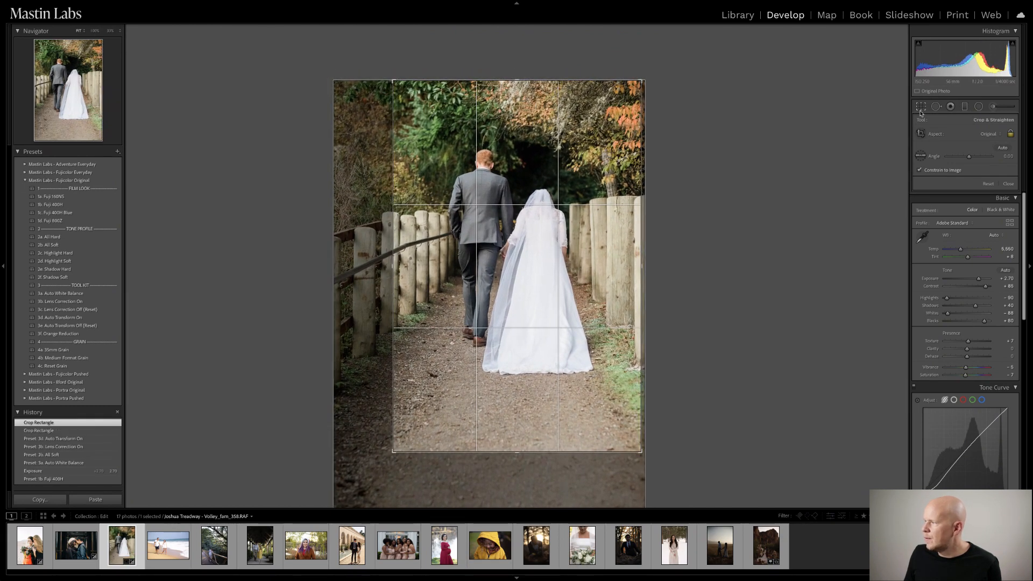
- Change the wedding photo's crop to a 4 x 3 aspect ratio, reframe the couple with more trees above them and apply it
{"action": "left_click", "coordinate": [921, 111]}
{"action": "left_click", "coordinate": [923, 112]}
{"action": "left_click", "coordinate": [948, 139]}
{"action": "left_click", "coordinate": [991, 195]}
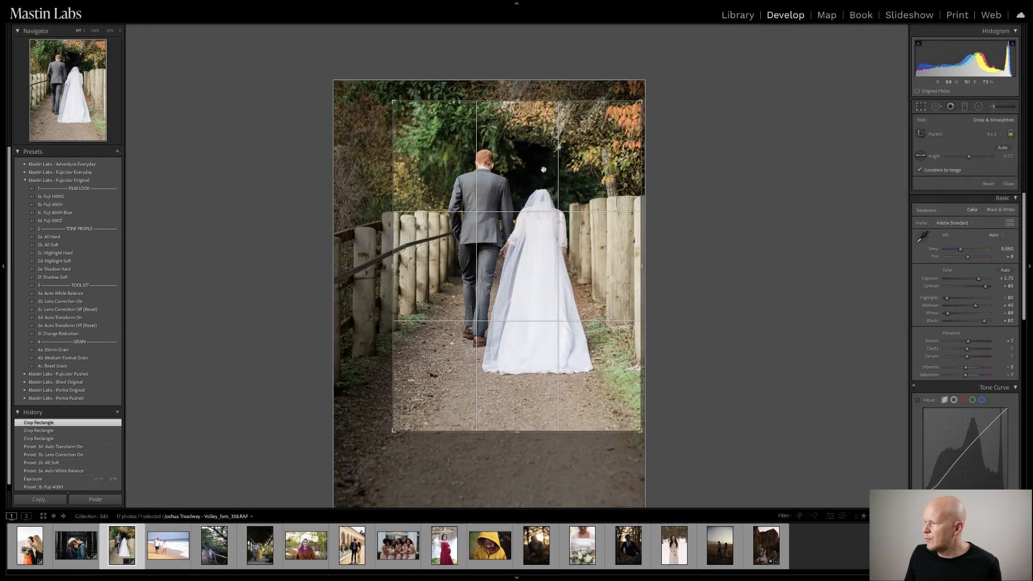
{"action": "left_click_drag", "start_coordinate": [541, 101], "coordinate": [540, 83]}
{"action": "left_click_drag", "start_coordinate": [544, 154], "coordinate": [549, 170]}
{"action": "key", "text": "Return"}
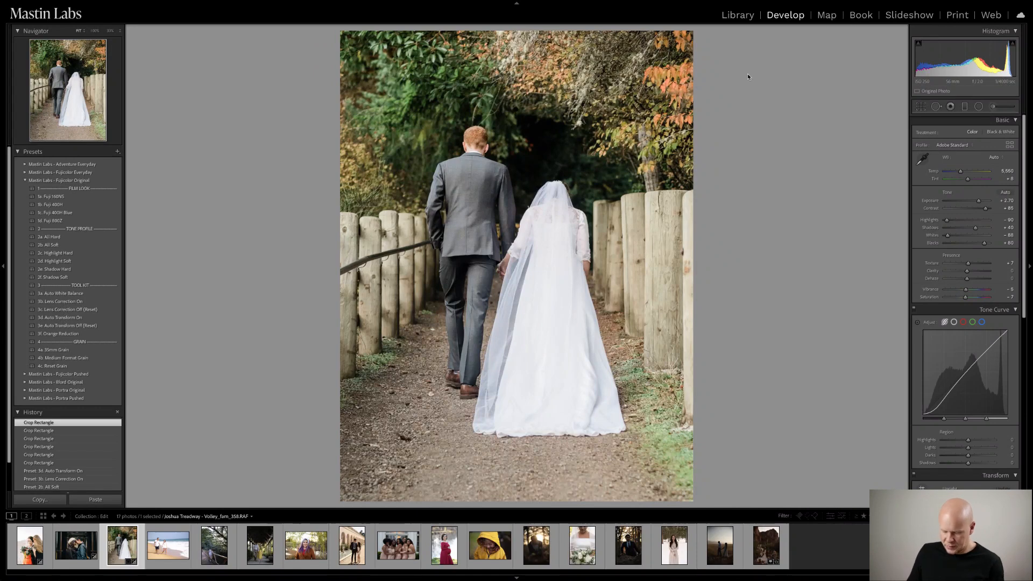
- Tighten the wedding photo's crop at the lower-left corner and cut the partial fence post off the right edge
{"action": "key", "text": "r"}
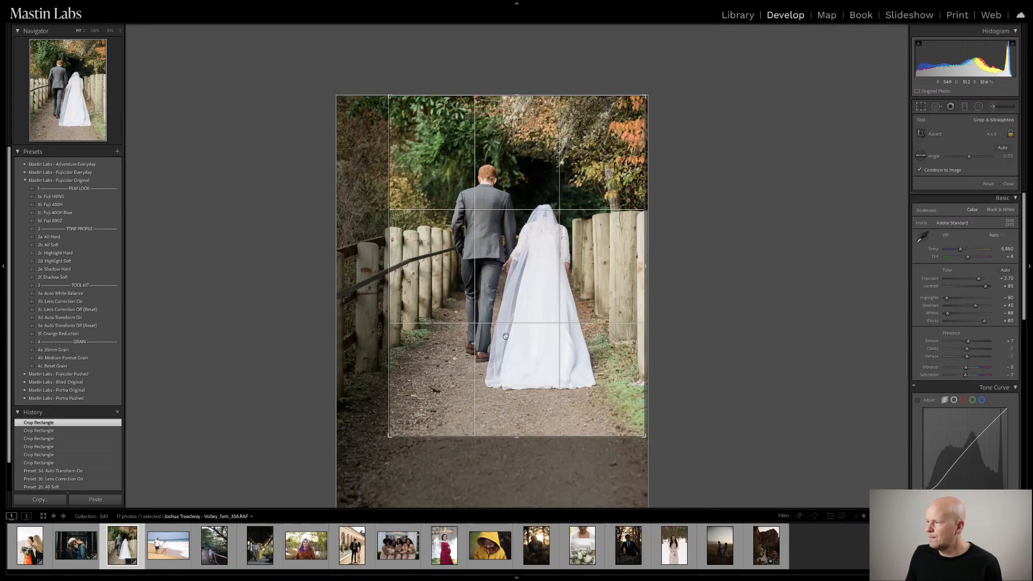
{"action": "left_click_drag", "start_coordinate": [389, 436], "coordinate": [394, 429]}
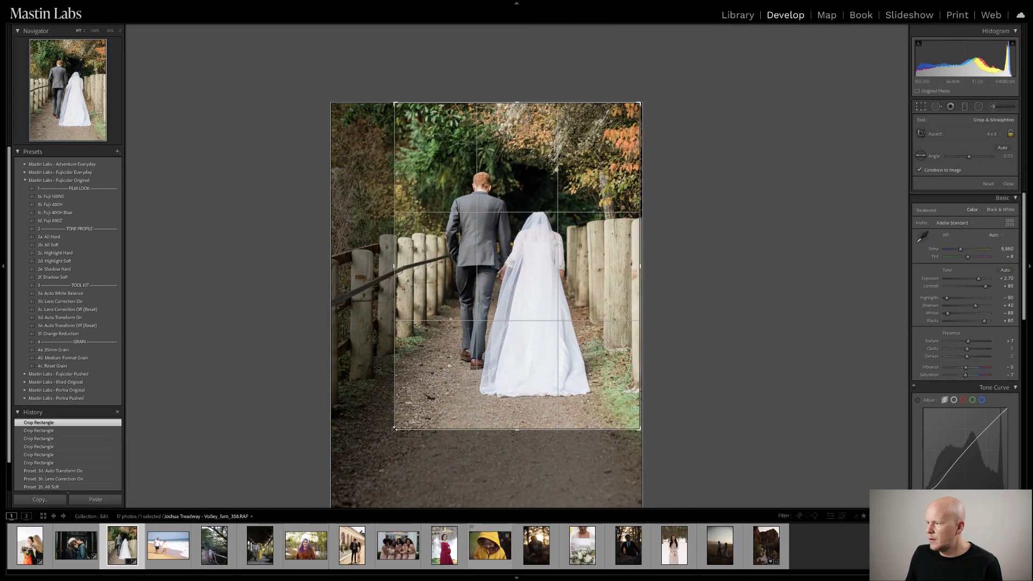
{"action": "key", "text": "Return"}
{"action": "key", "text": "r"}
{"action": "key", "text": "Return"}
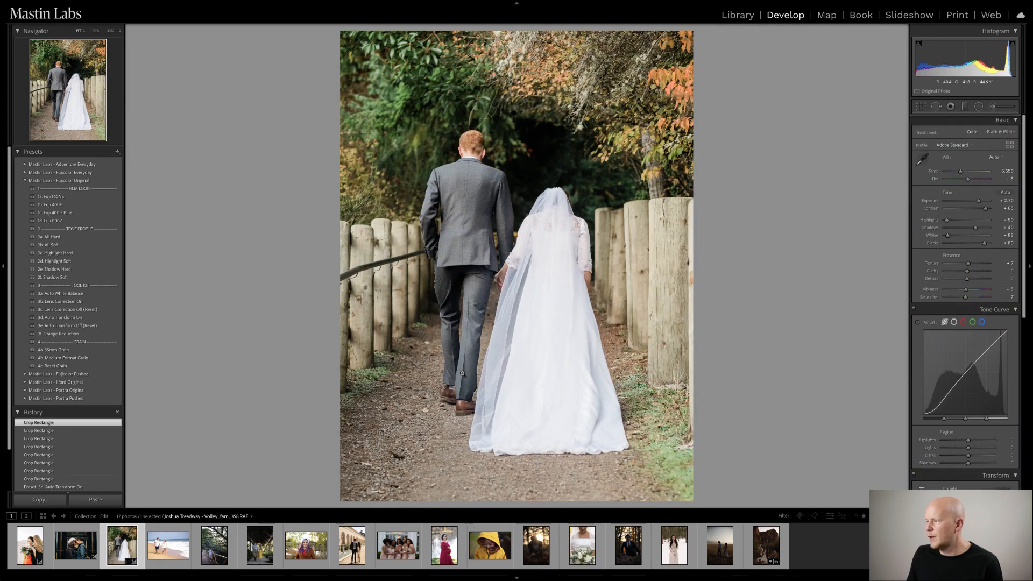
{"action": "key", "text": "r"}
{"action": "left_click_drag", "start_coordinate": [641, 228], "coordinate": [638, 228]}
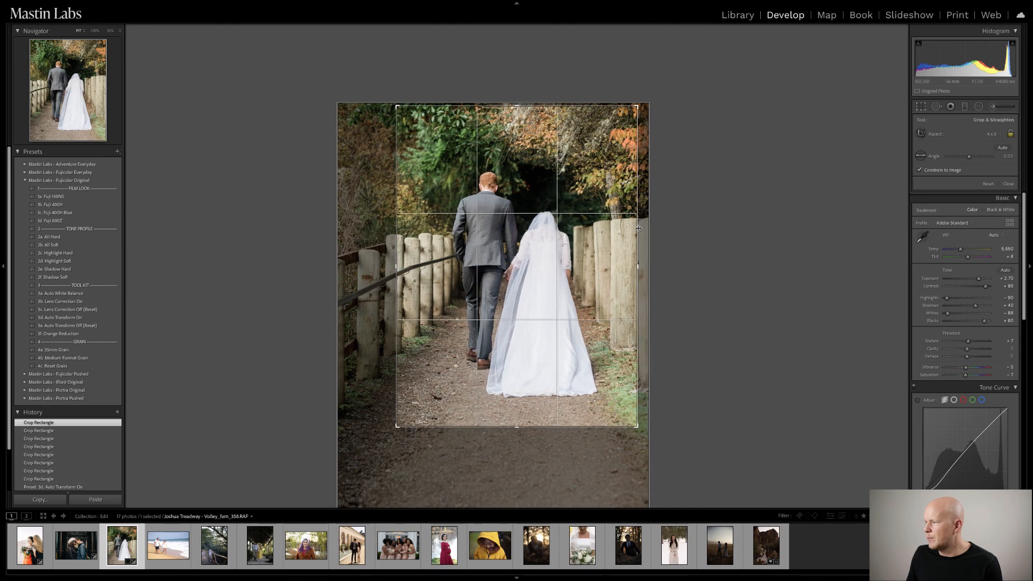
{"action": "key", "text": "Return"}
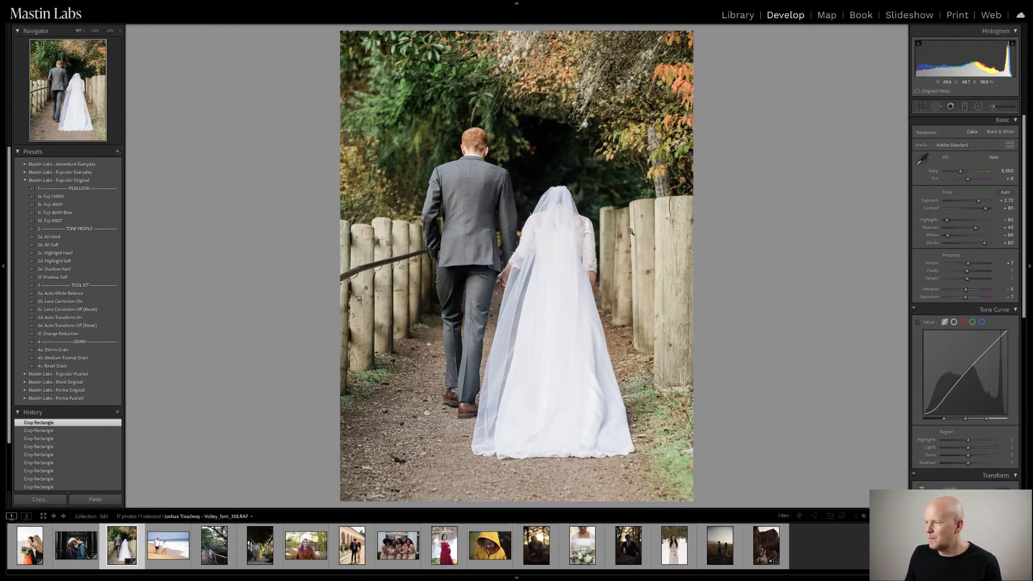
{"action": "key", "text": "r"}
{"action": "key", "text": "Return"}
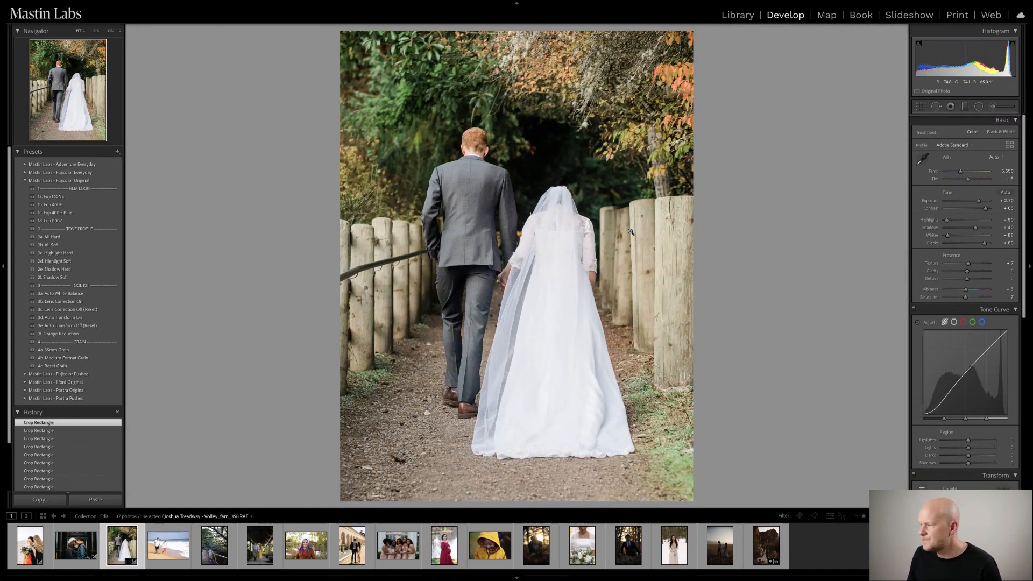
- Compare the cropped wedding photo with its original in a split before/after view and return to the single view
{"action": "key", "text": "shift+y"}
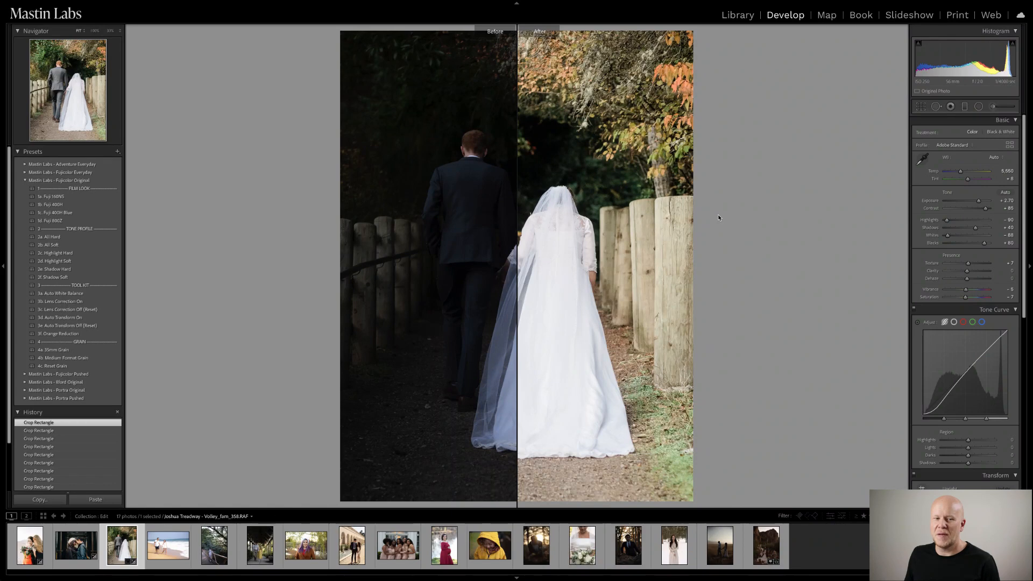
{"action": "key", "text": "y"}
{"action": "key", "text": "y"}
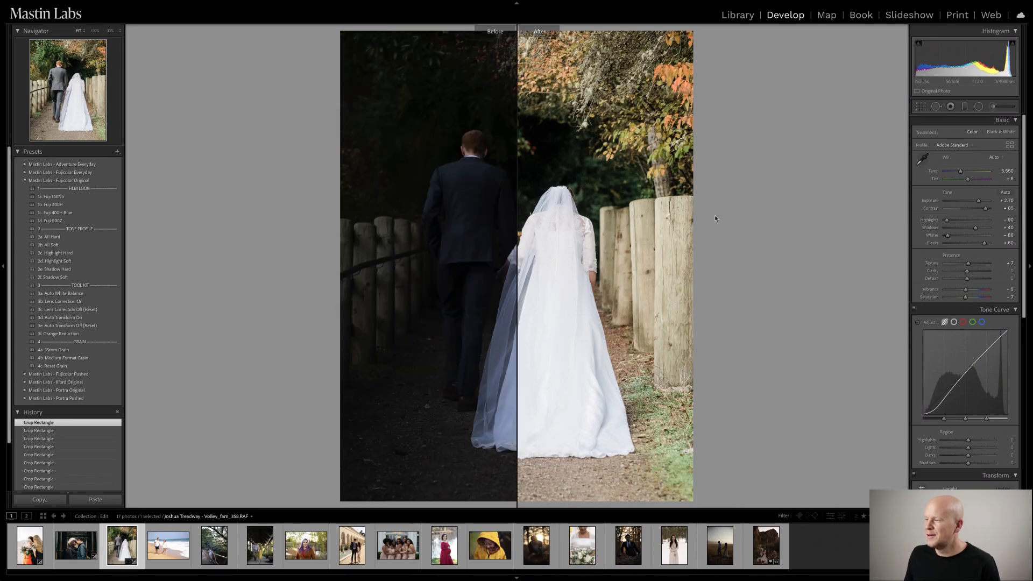
{"action": "key", "text": "y"}
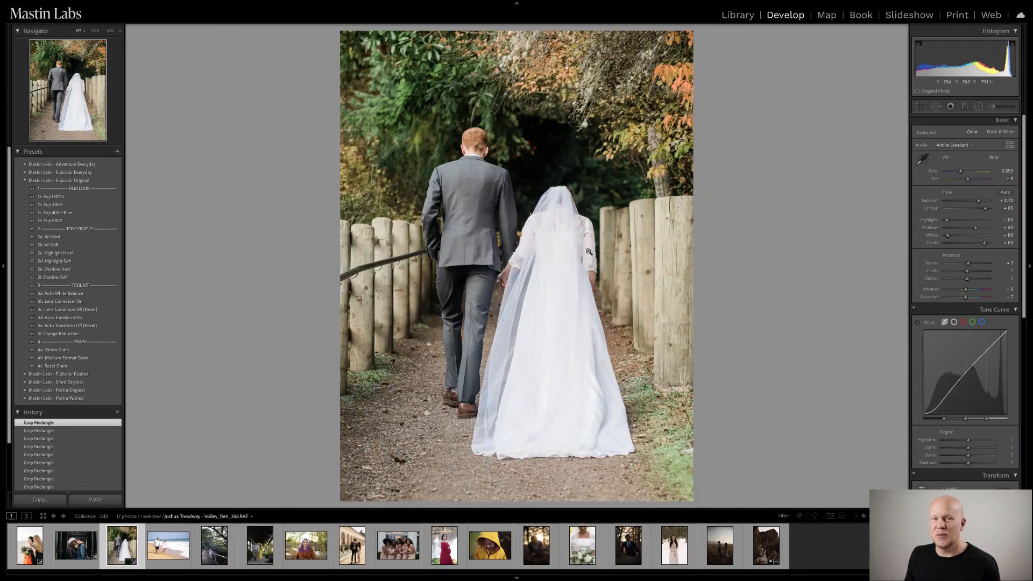
- On the overexposed beach photo, lower the exposure to -3.40 and inspect the highlight detail in the white shirt and dress up close
{"action": "key", "text": "Right"}
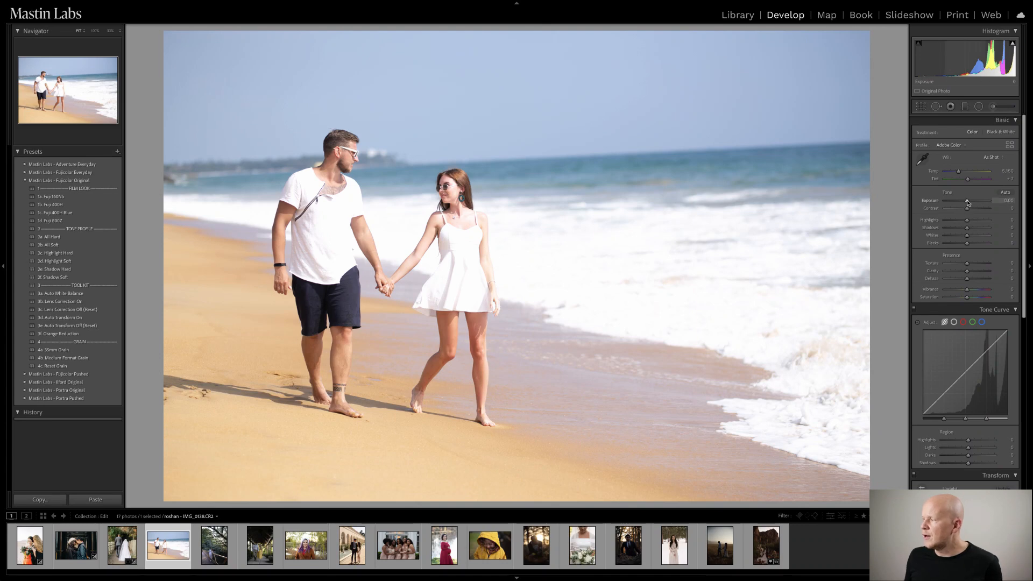
{"action": "left_click_drag", "start_coordinate": [968, 202], "coordinate": [955, 205]}
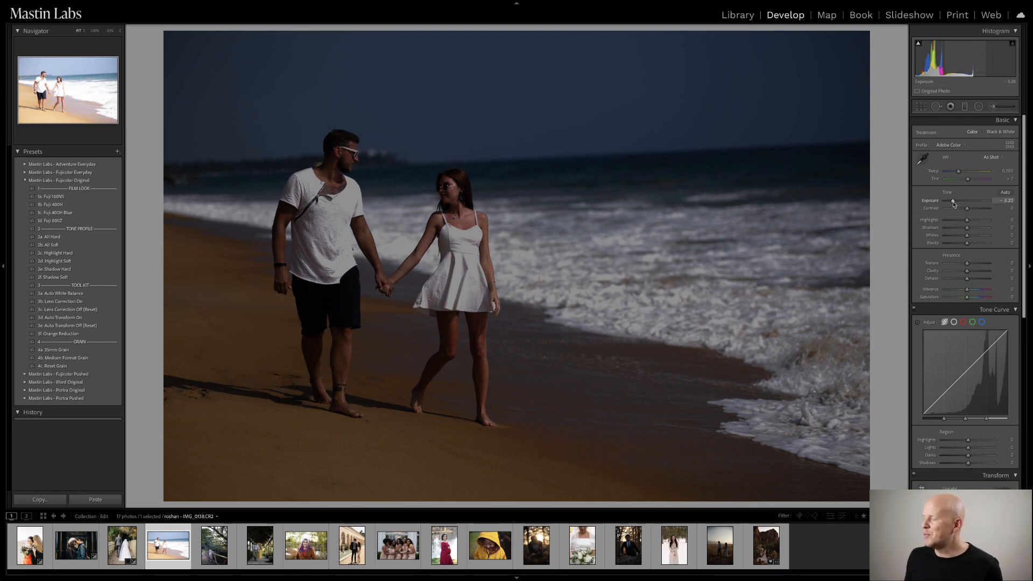
{"action": "left_click_drag", "start_coordinate": [953, 205], "coordinate": [953, 204]}
{"action": "left_click", "coordinate": [331, 214]}
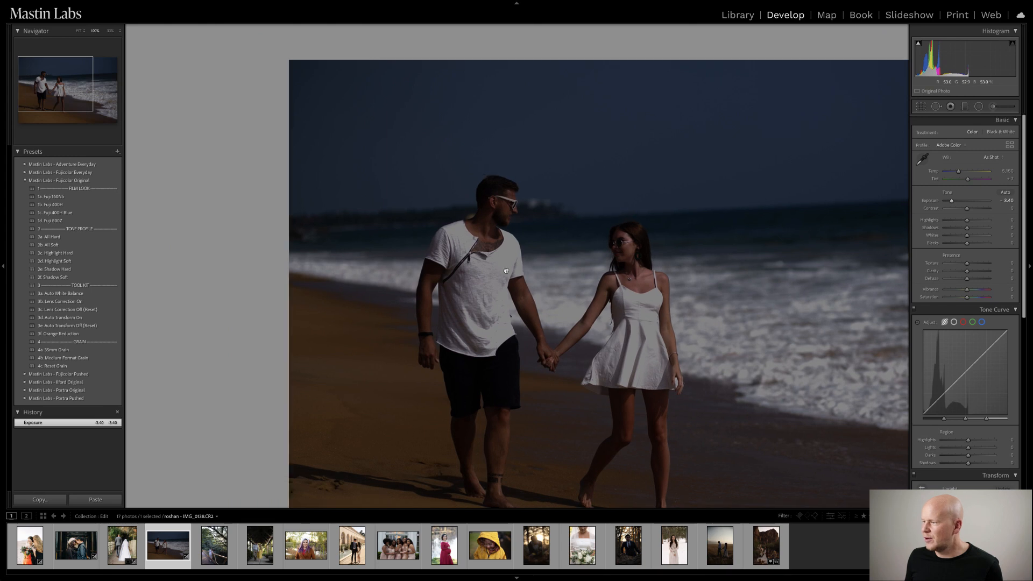
{"action": "left_click_drag", "start_coordinate": [509, 274], "coordinate": [377, 182]}
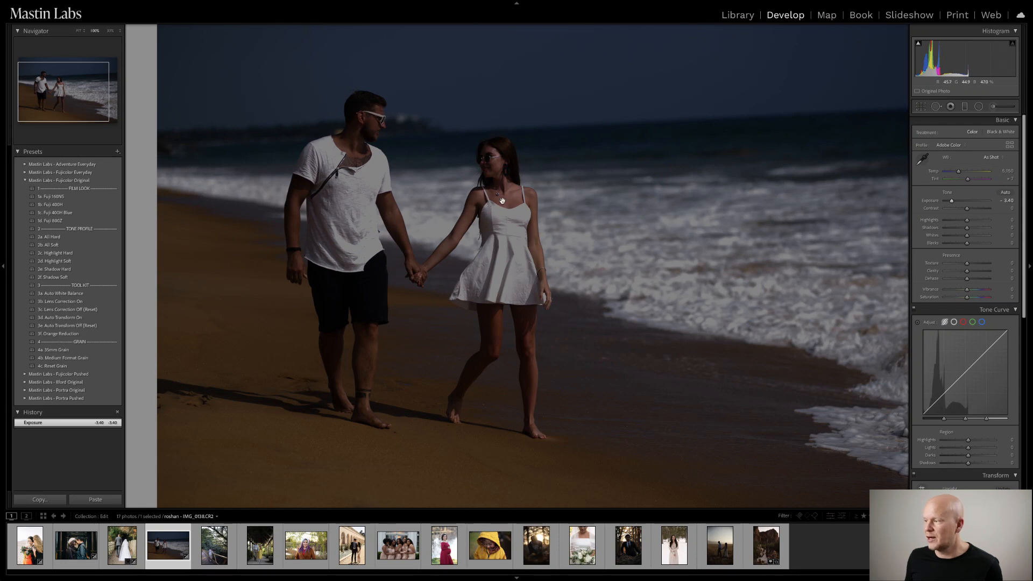
{"action": "left_click", "coordinate": [480, 224]}
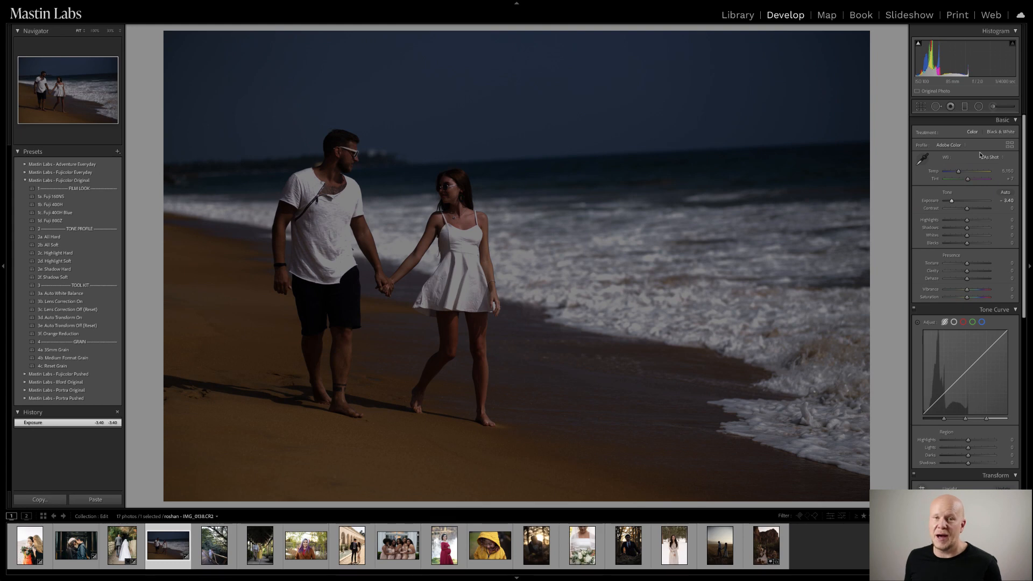
- Try the automatic tone settings on the beach photo, undo them and reset the exposure to its default
{"action": "left_click", "coordinate": [1005, 192]}
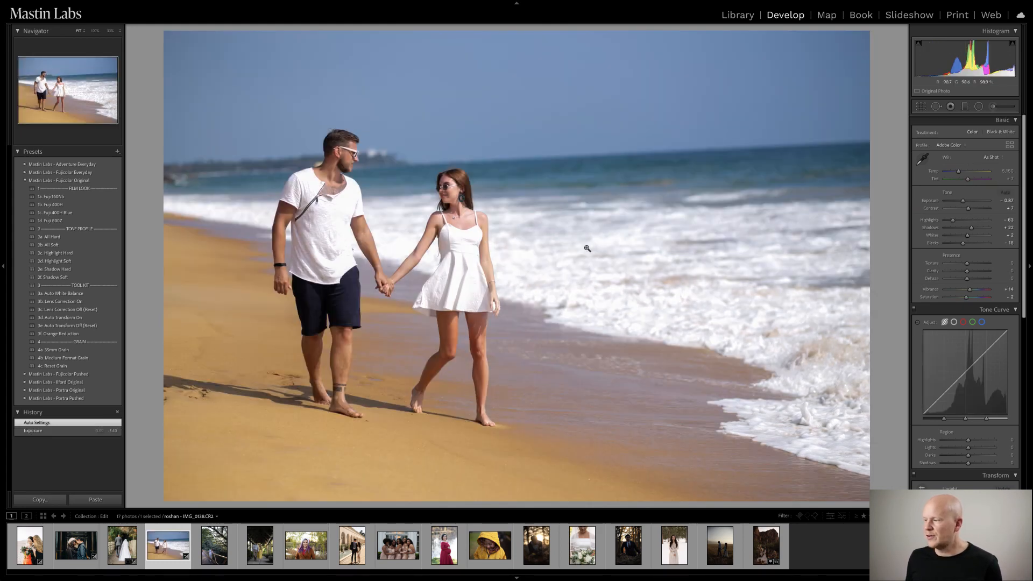
{"action": "key", "text": "ctrl+z"}
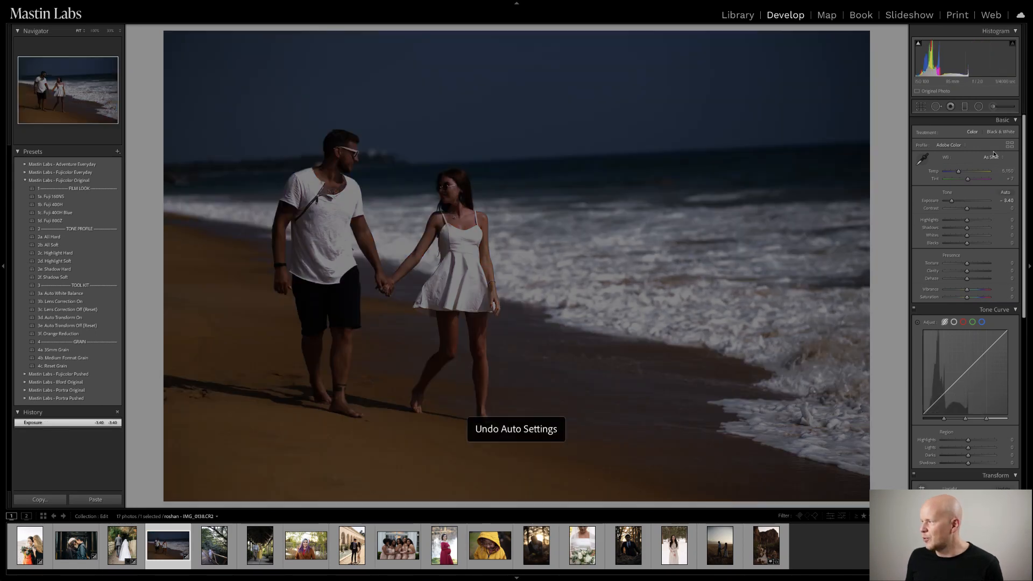
{"action": "double_click", "coordinate": [951, 201]}
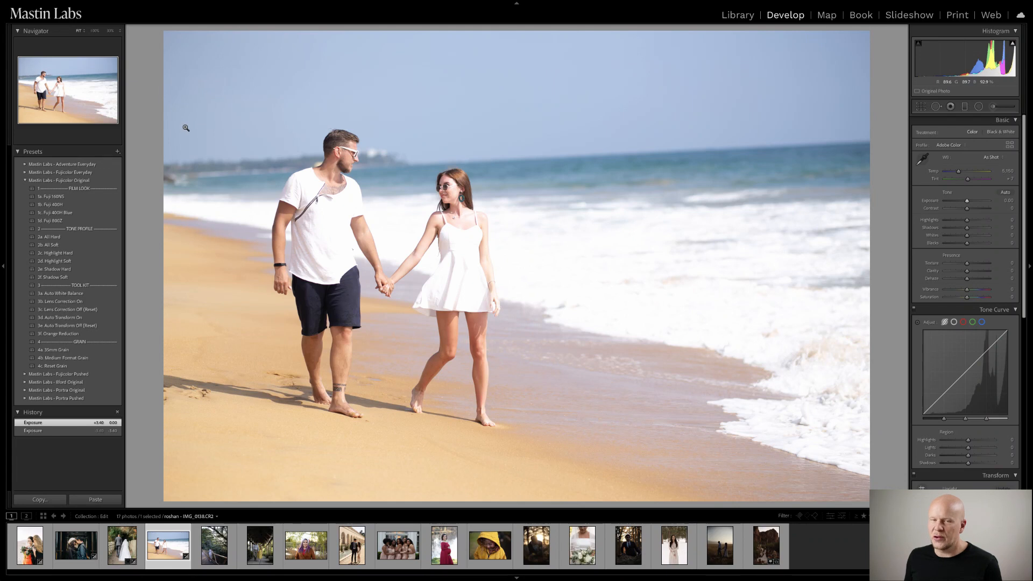
- Apply the Fuji C200 film look from the Fujicolor Everyday presets to the beach photo and set exposure to -0.40
{"action": "left_click", "coordinate": [22, 181]}
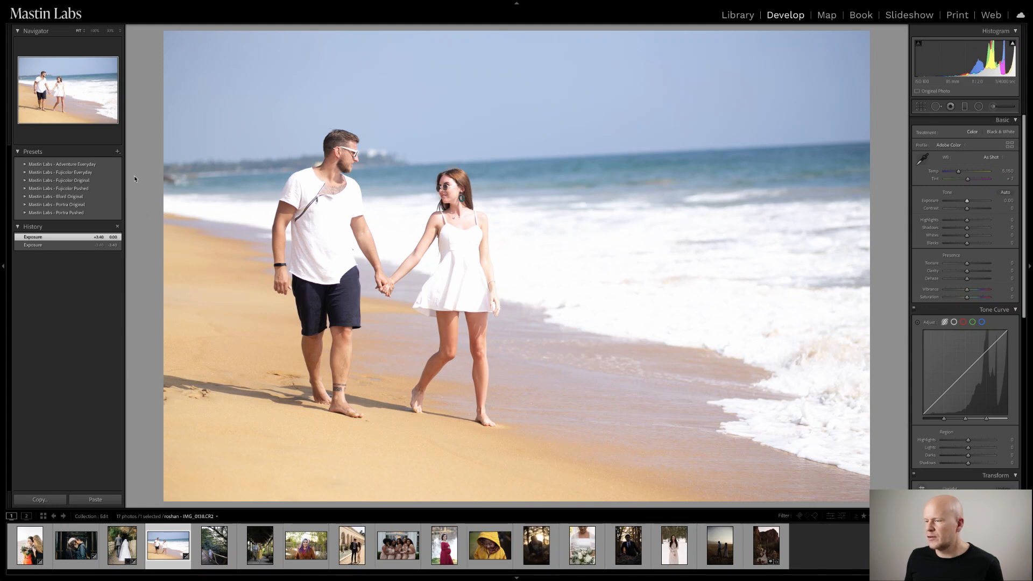
{"action": "left_click", "coordinate": [25, 172]}
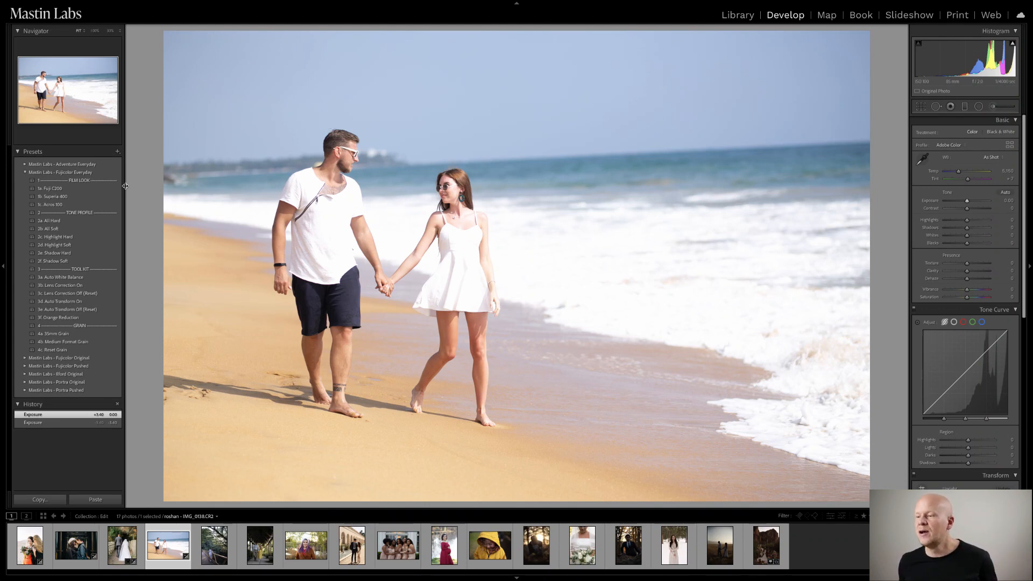
{"action": "left_click", "coordinate": [118, 189]}
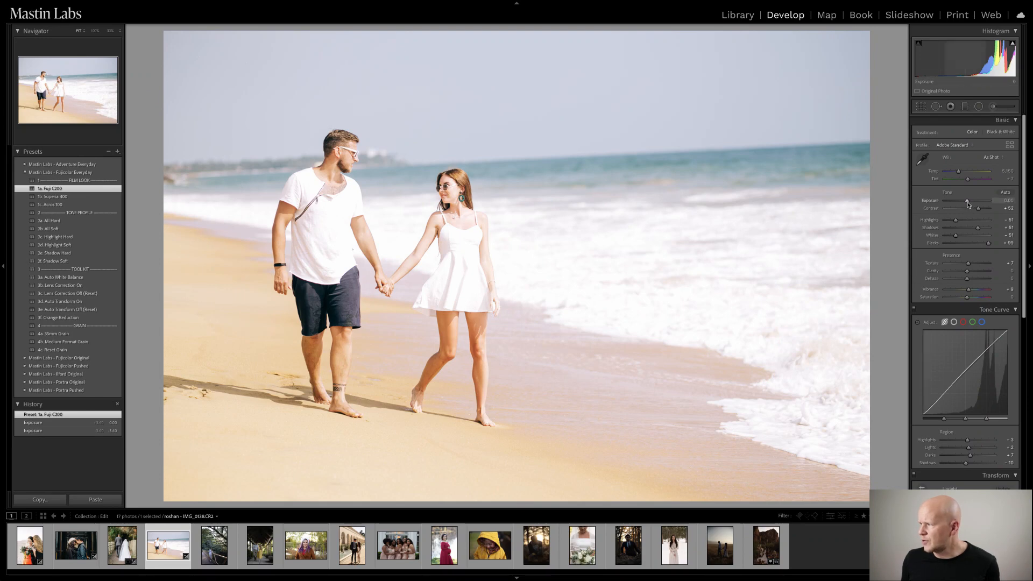
{"action": "left_click_drag", "start_coordinate": [968, 201], "coordinate": [966, 205]}
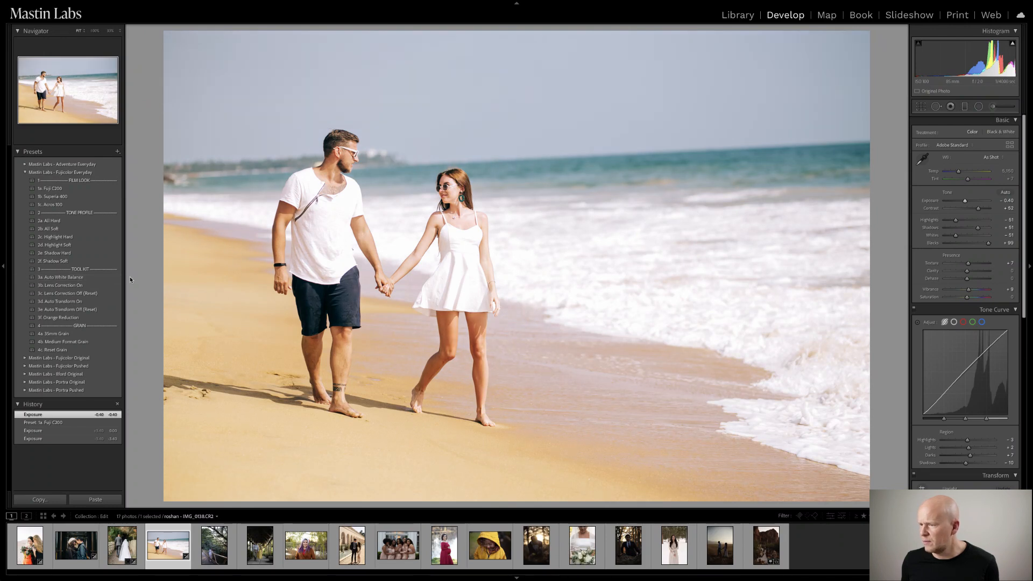
- Apply the Auto White Balance preset to the beach photo, then fine-tune temperature to 5,159 and tint to -12
{"action": "left_click", "coordinate": [85, 279]}
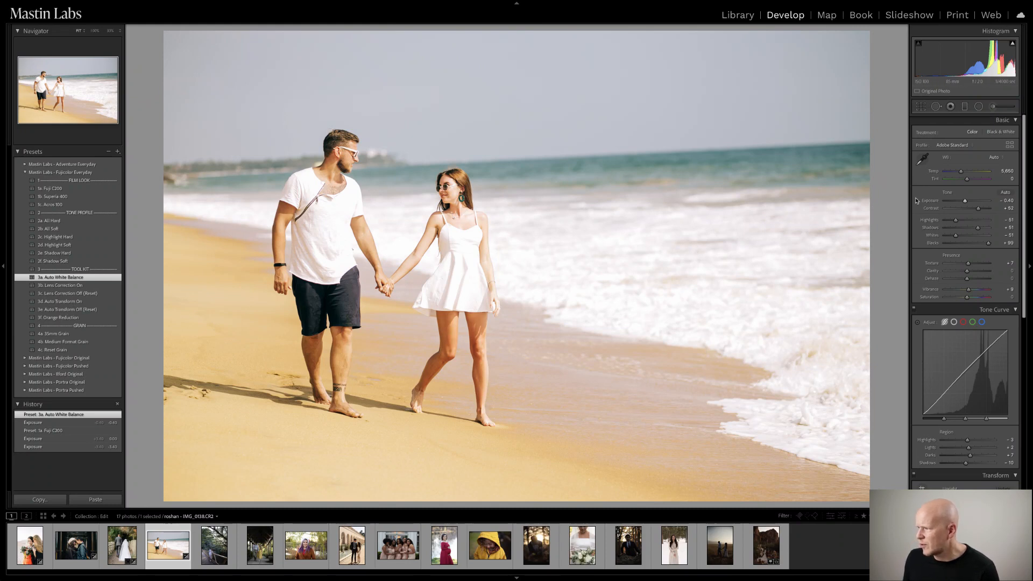
{"action": "left_click_drag", "start_coordinate": [964, 175], "coordinate": [958, 172]}
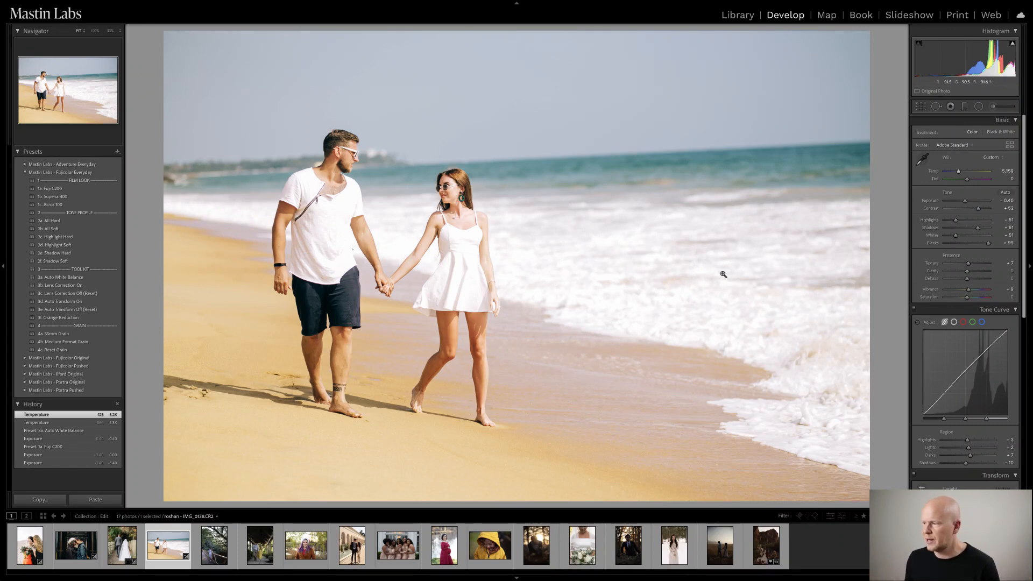
{"action": "left_click", "coordinate": [356, 203]}
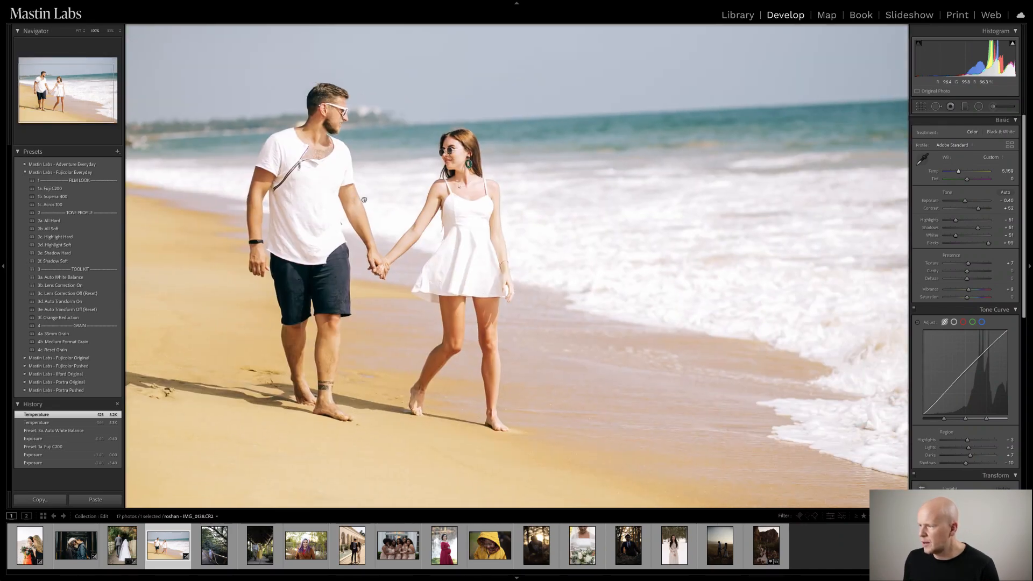
{"action": "left_click_drag", "start_coordinate": [365, 200], "coordinate": [366, 211]}
{"action": "left_click", "coordinate": [366, 211]}
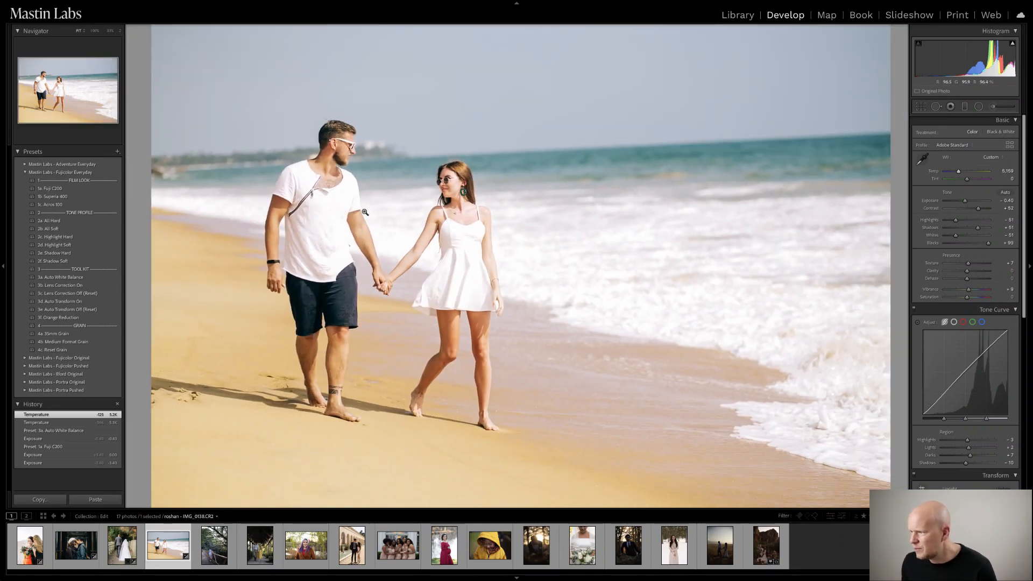
{"action": "left_click_drag", "start_coordinate": [970, 182], "coordinate": [966, 183]}
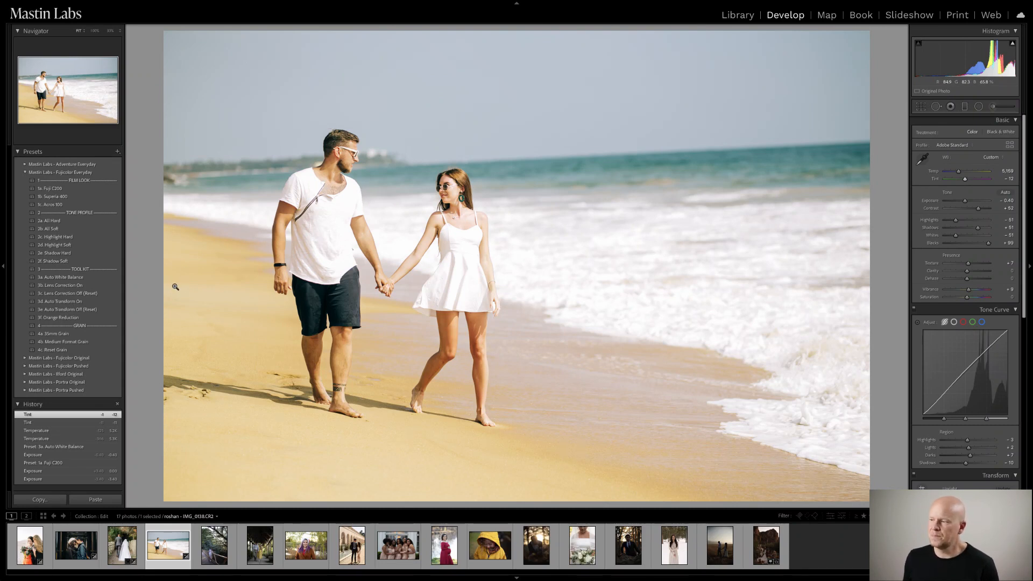
- Apply the Lens Correction On, Auto Transform On and All Soft tone presets to the beach photo
{"action": "left_click", "coordinate": [83, 286]}
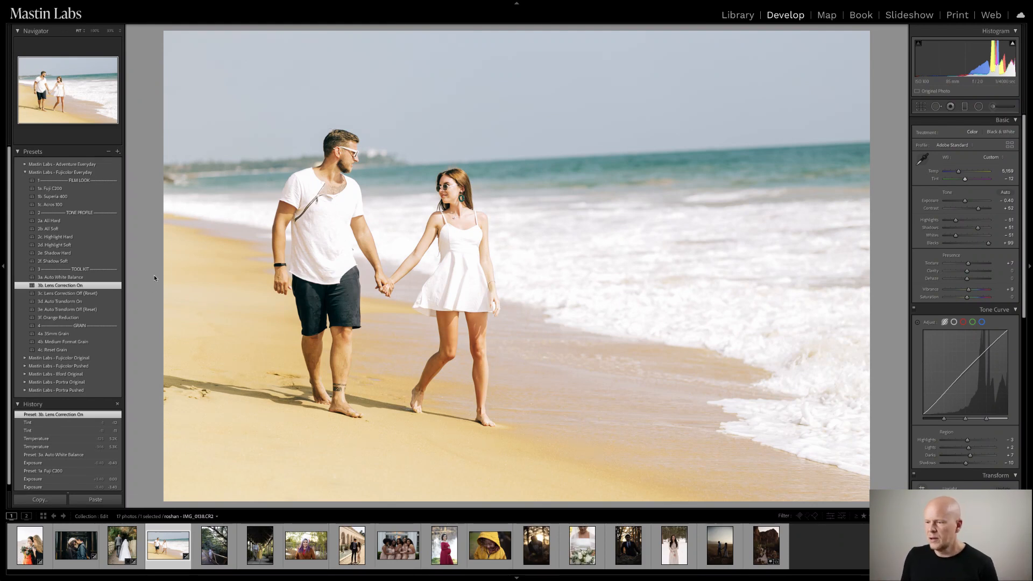
{"action": "left_click", "coordinate": [72, 303]}
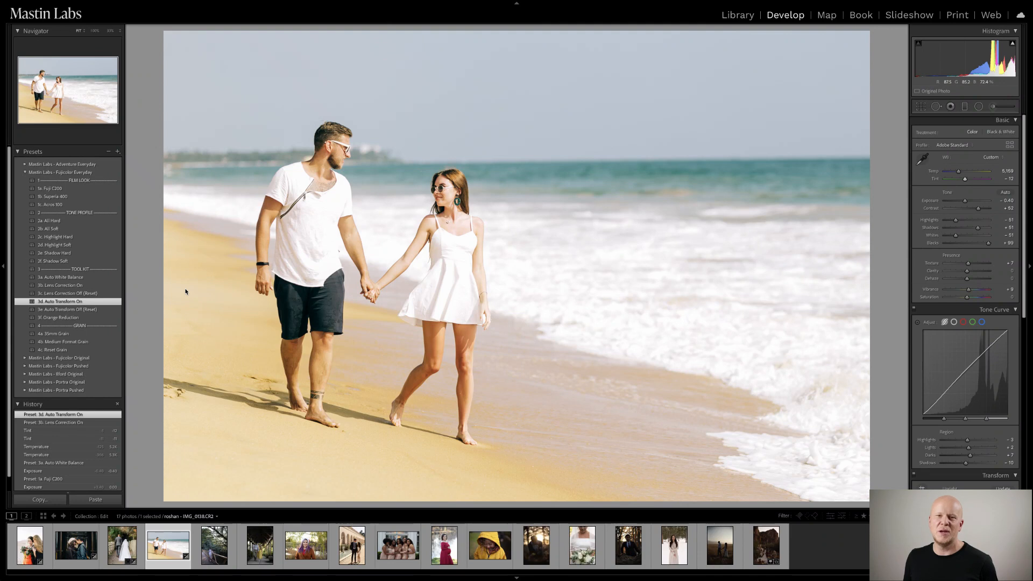
{"action": "key", "text": "ctrl+z"}
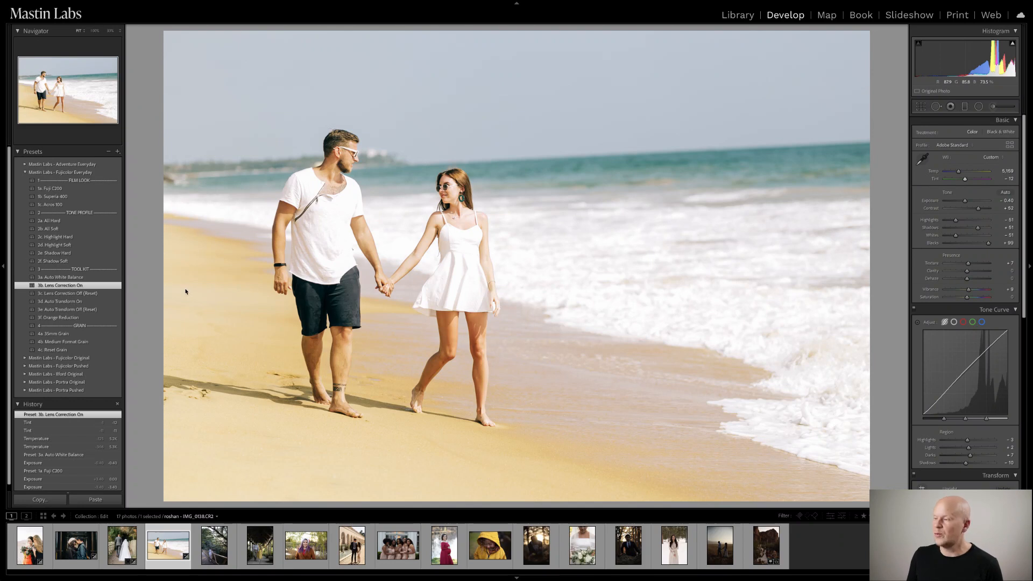
{"action": "key", "text": "ctrl+y"}
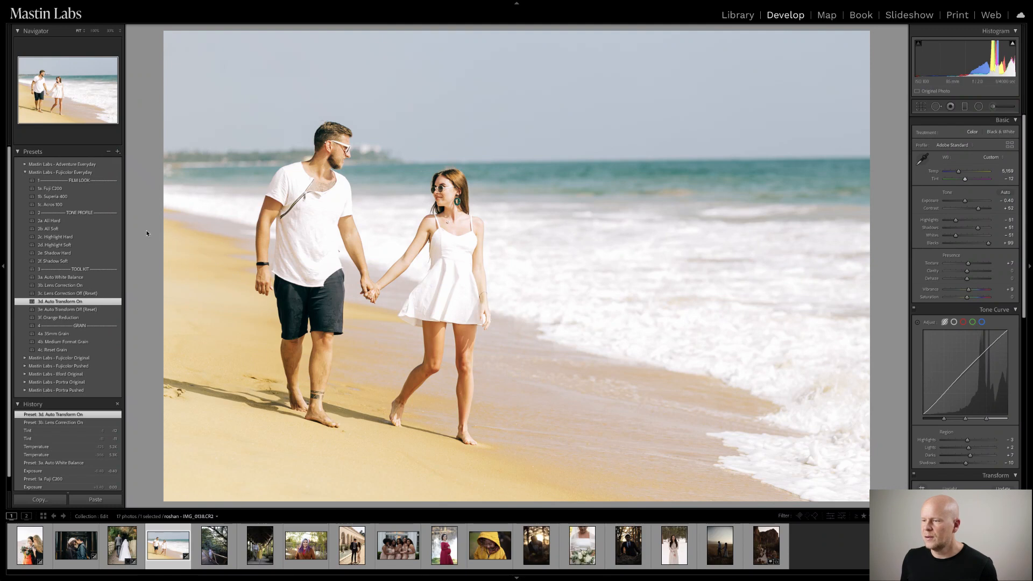
{"action": "left_click", "coordinate": [104, 229]}
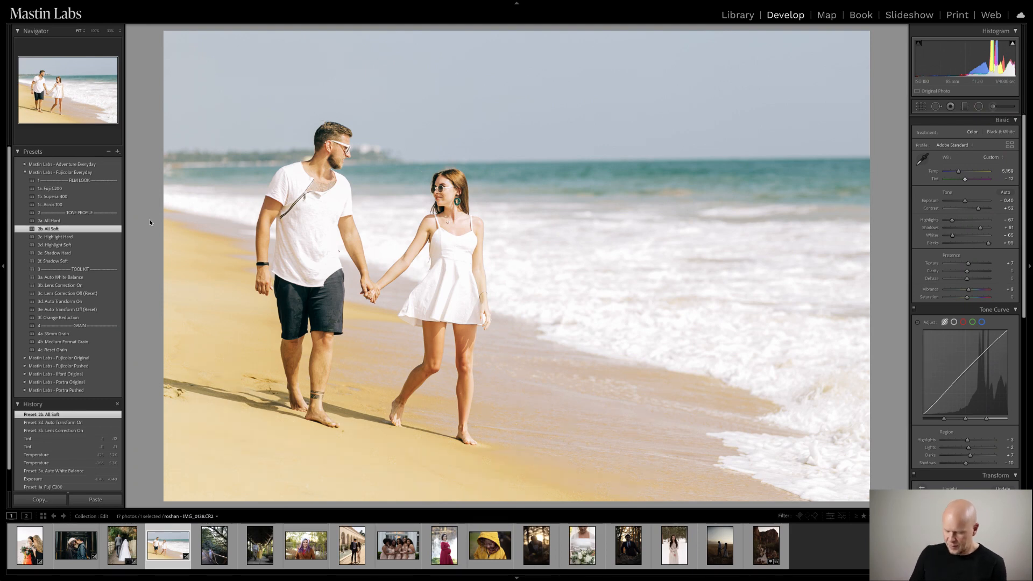
- Compare the beach couple up close in a split before/after view and return to the full single view
{"action": "key", "text": "shift+y"}
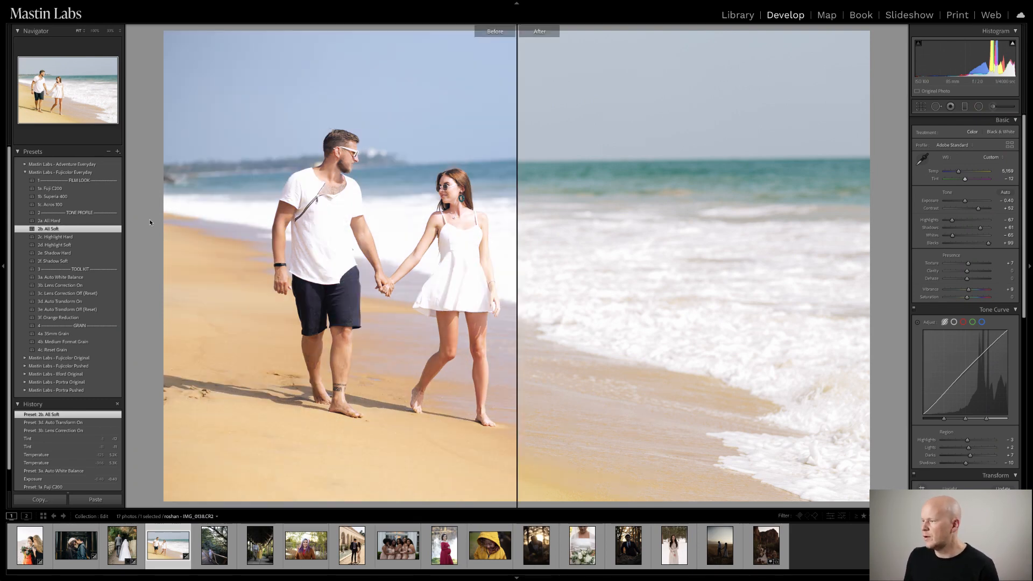
{"action": "left_click", "coordinate": [475, 251]}
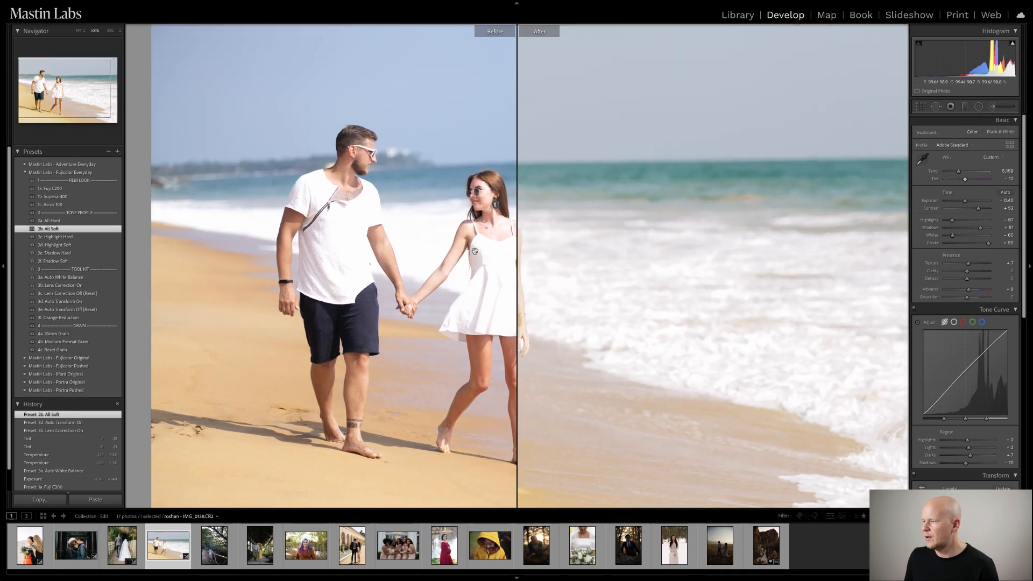
{"action": "left_click_drag", "start_coordinate": [474, 251], "coordinate": [575, 245]}
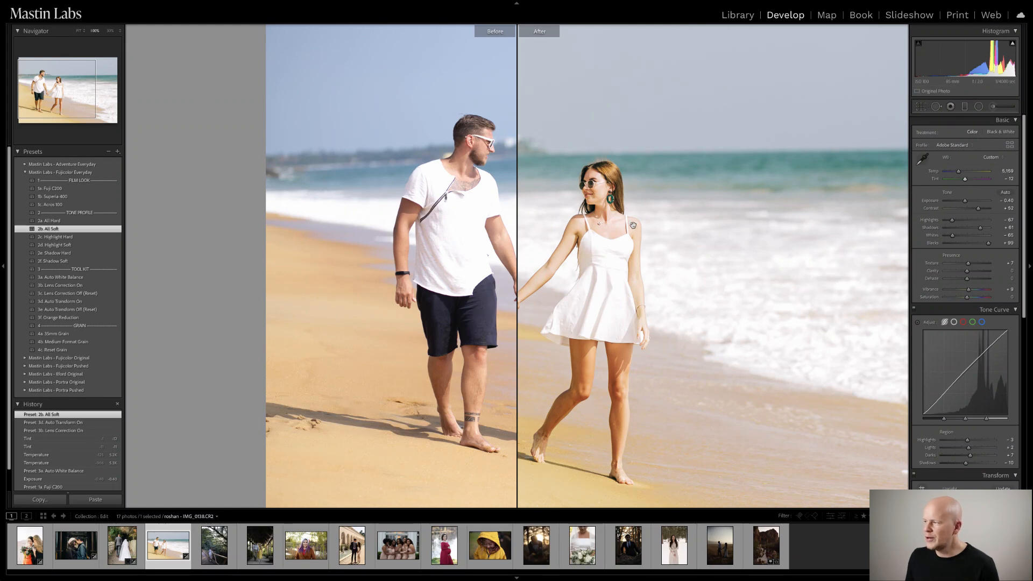
{"action": "key", "text": "d"}
{"action": "left_click", "coordinate": [586, 221]}
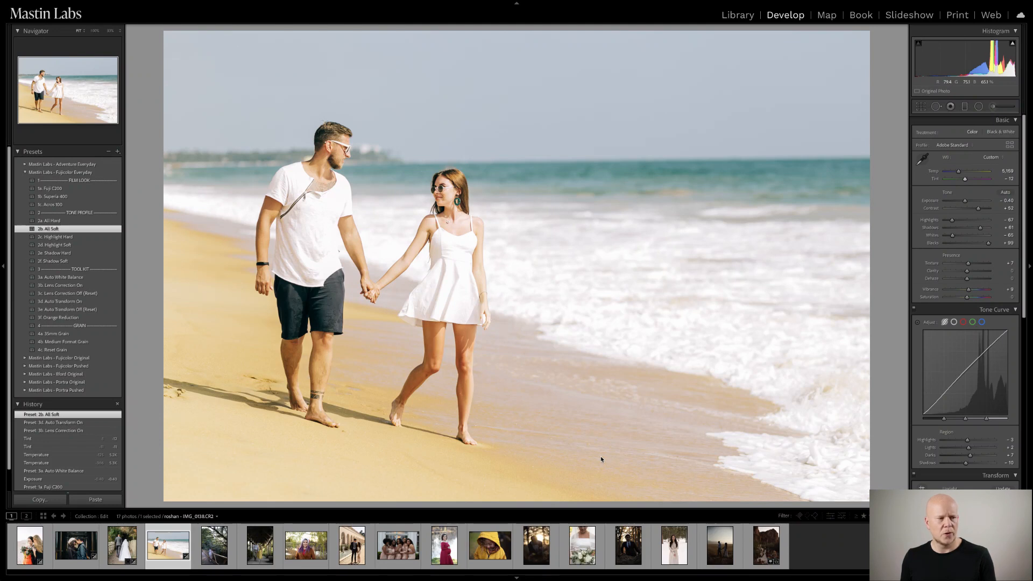
- Reset the edited wedding photo to see its original, undo the reset, and inspect the couple up close
{"action": "left_click", "coordinate": [129, 550]}
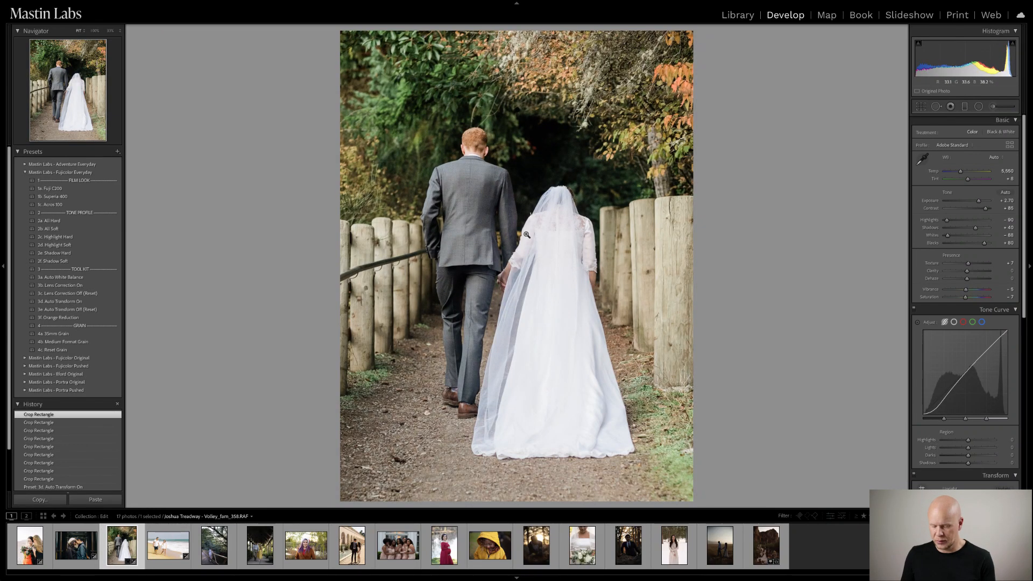
{"action": "key", "text": "ctrl+shift+r"}
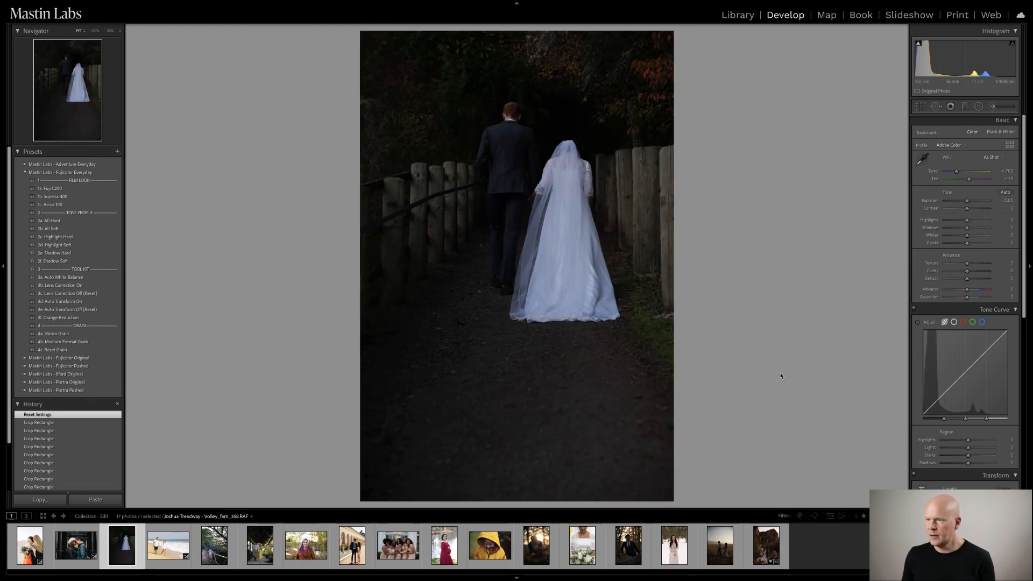
{"action": "key", "text": "ctrl+z"}
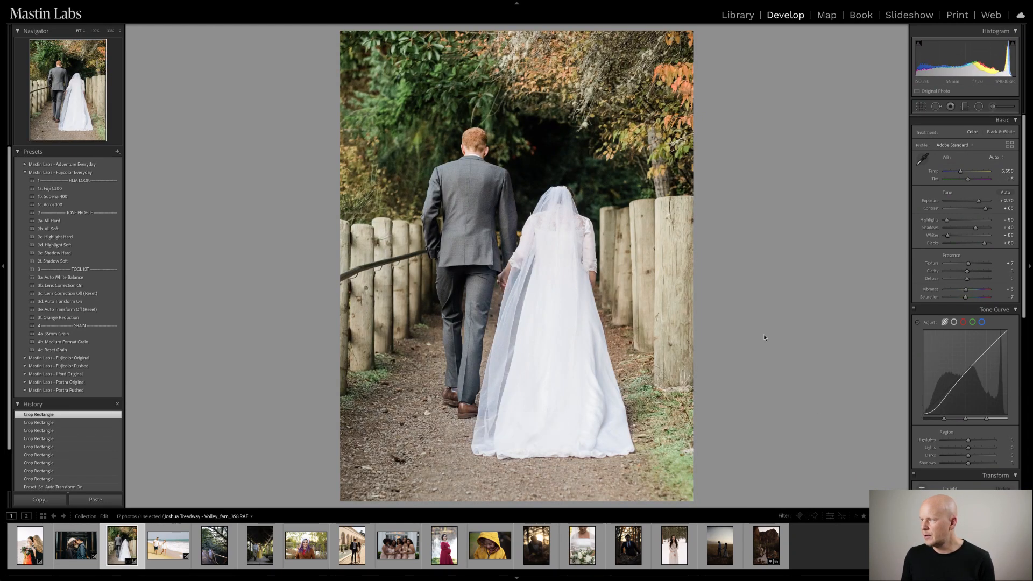
{"action": "left_click", "coordinate": [476, 173]}
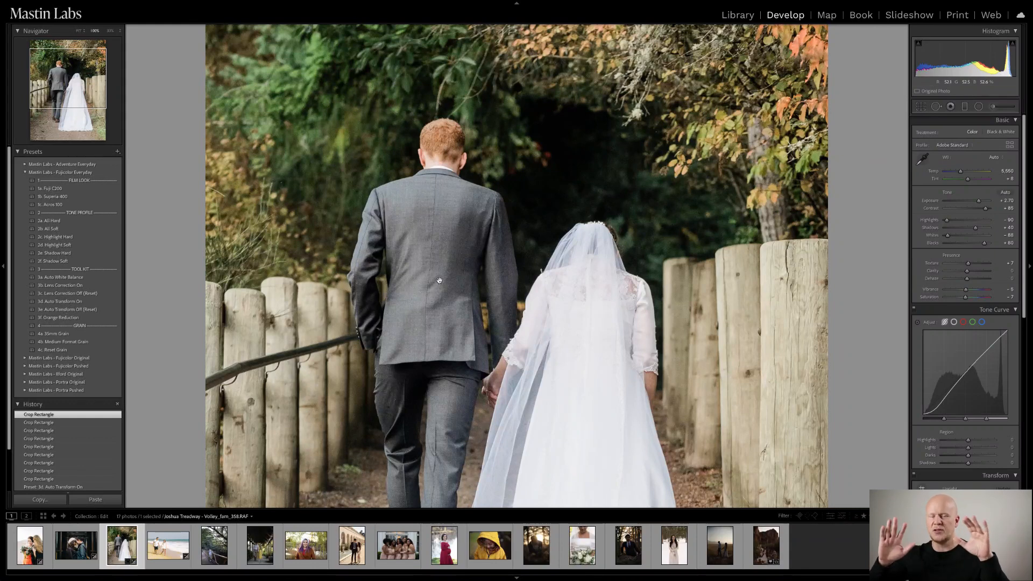
{"action": "left_click", "coordinate": [440, 280]}
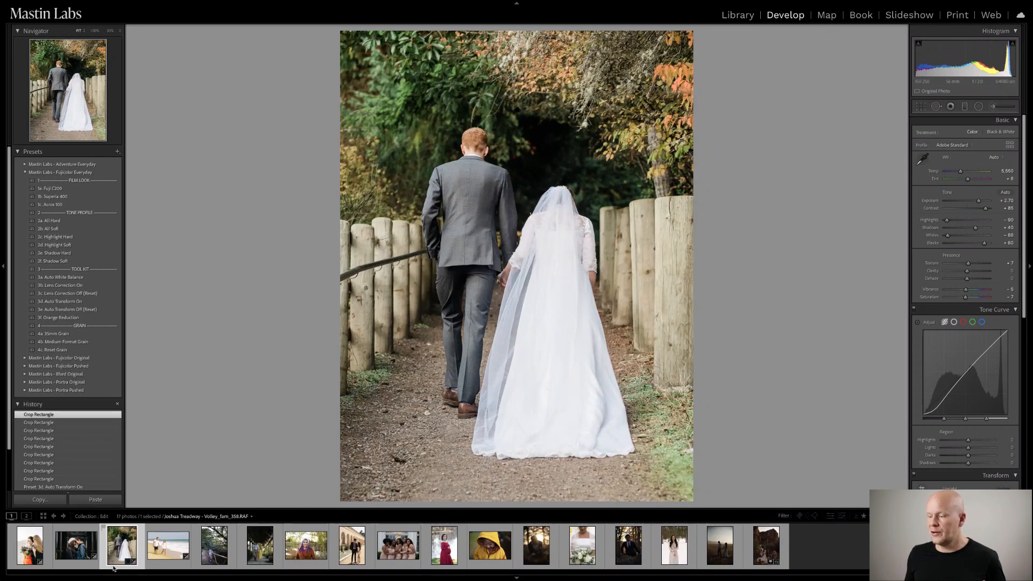
- Apply the Adventure Everyday Gold 200 preset to the photo of the couple on the bridge, with exposure +0.30 and temperature 8,285
{"action": "left_click", "coordinate": [182, 538]}
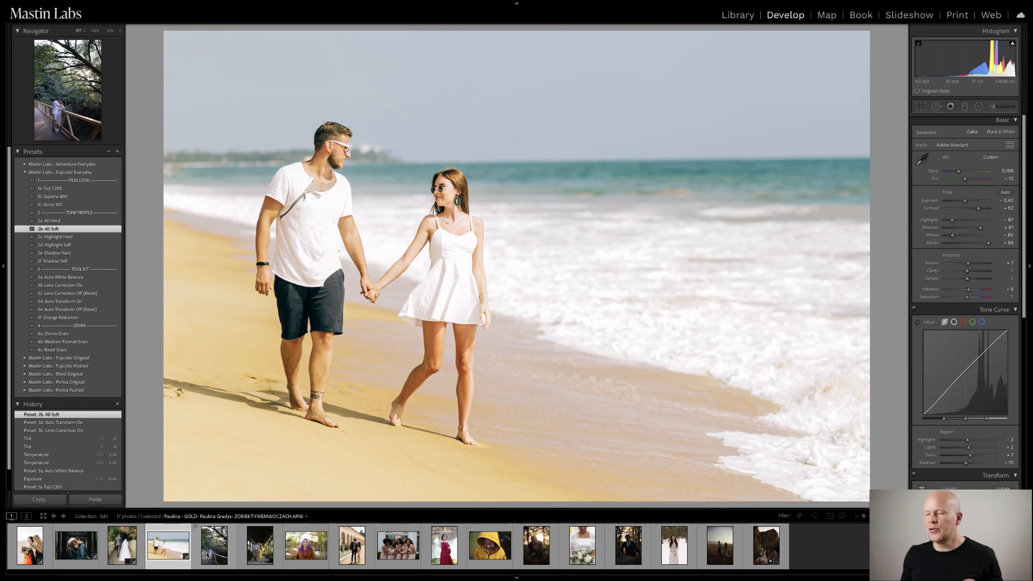
{"action": "left_click", "coordinate": [210, 557]}
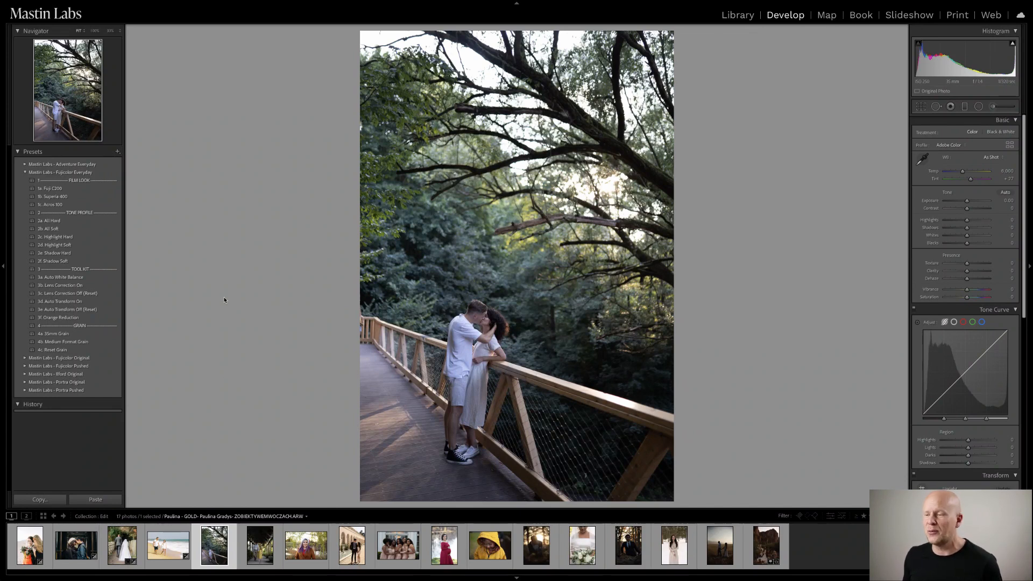
{"action": "left_click", "coordinate": [25, 172]}
{"action": "left_click", "coordinate": [25, 165]}
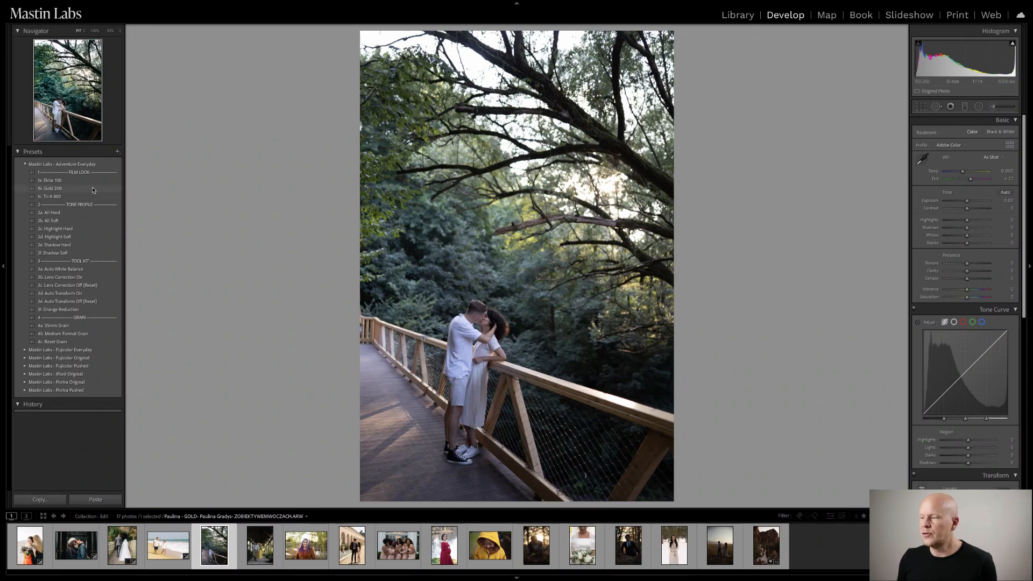
{"action": "left_click", "coordinate": [59, 188]}
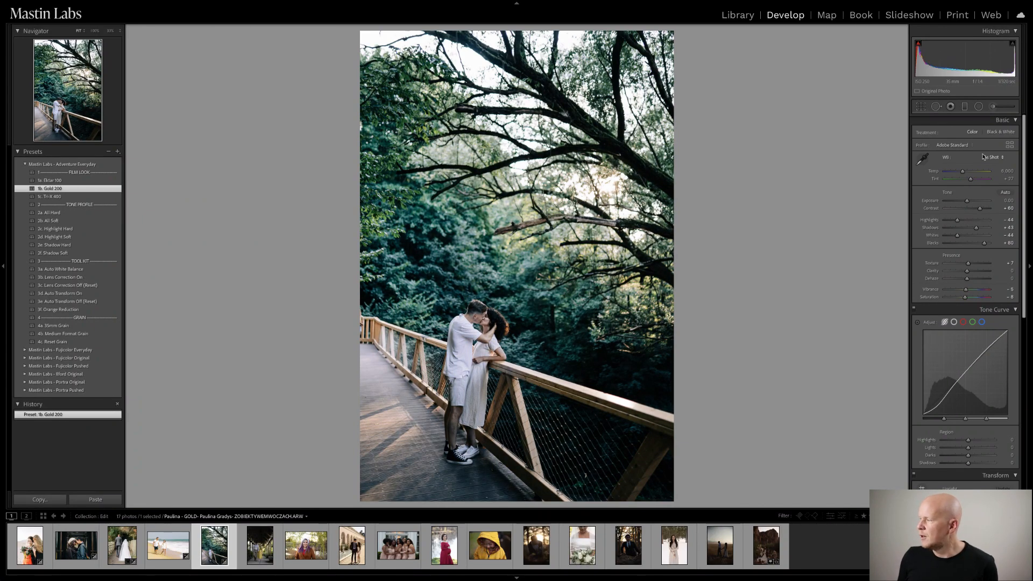
{"action": "left_click_drag", "start_coordinate": [967, 202], "coordinate": [972, 174]}
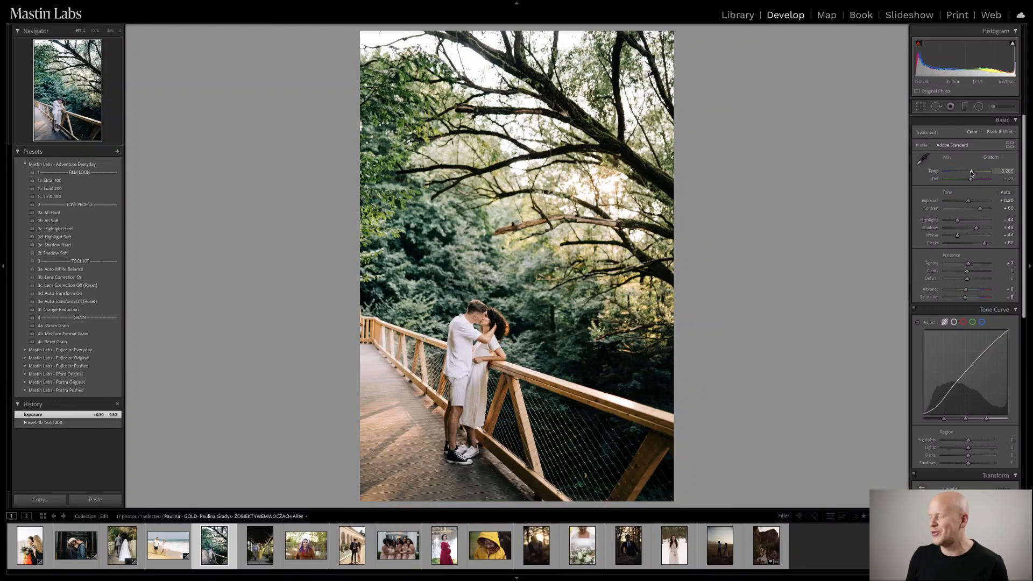
{"action": "left_click_drag", "start_coordinate": [972, 173], "coordinate": [972, 174]}
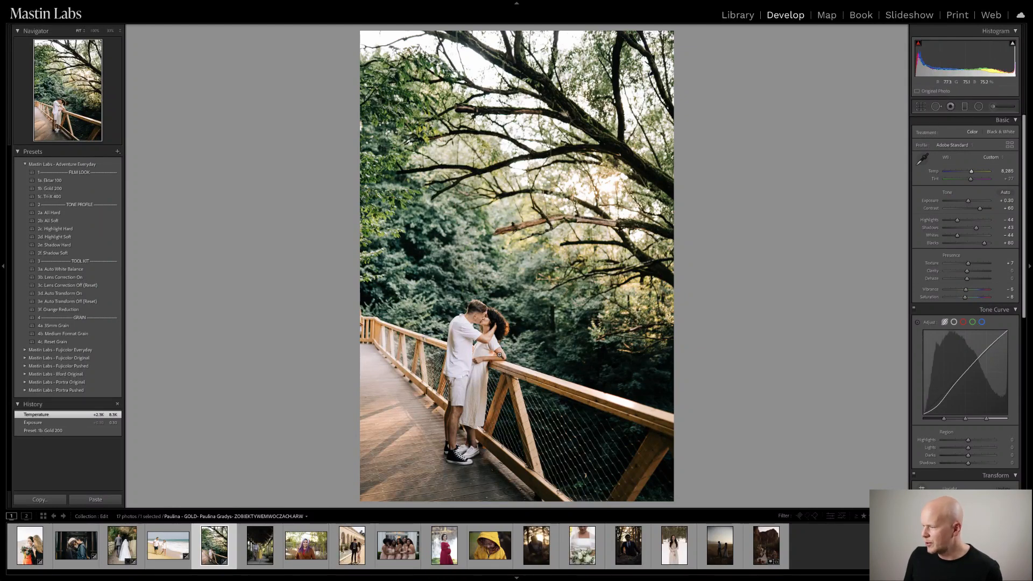
- Examine the bridge photo up close, checking the foliage, the couple's skin and clothes, and the wooden deck and railing
{"action": "left_click", "coordinate": [504, 349]}
{"action": "left_click_drag", "start_coordinate": [599, 215], "coordinate": [542, 306]}
{"action": "left_click_drag", "start_coordinate": [354, 173], "coordinate": [513, 242]}
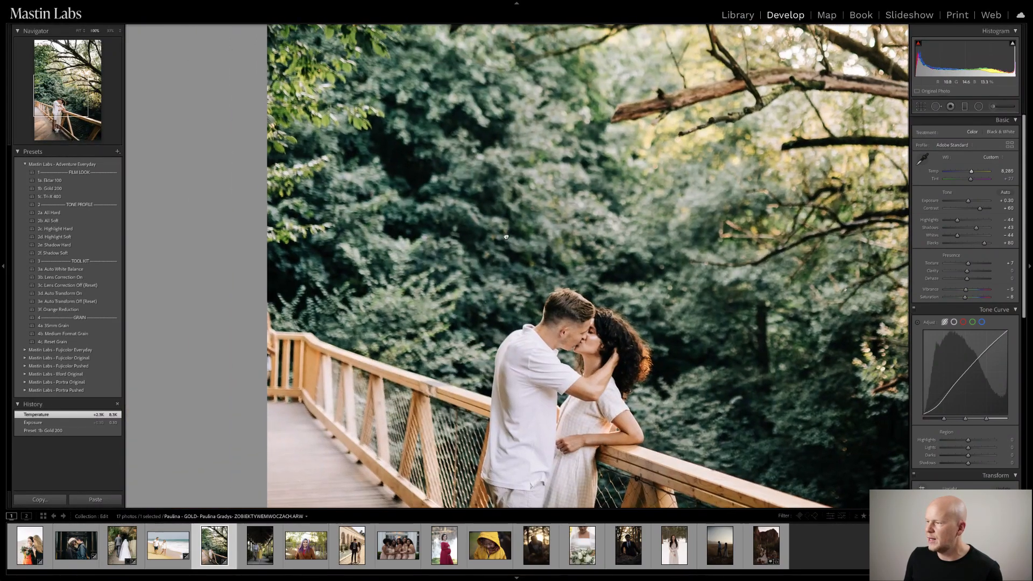
{"action": "left_click_drag", "start_coordinate": [747, 35], "coordinate": [520, 259]}
{"action": "left_click_drag", "start_coordinate": [362, 127], "coordinate": [474, 253]}
{"action": "left_click_drag", "start_coordinate": [610, 172], "coordinate": [513, 325]}
{"action": "left_click", "coordinate": [474, 380]}
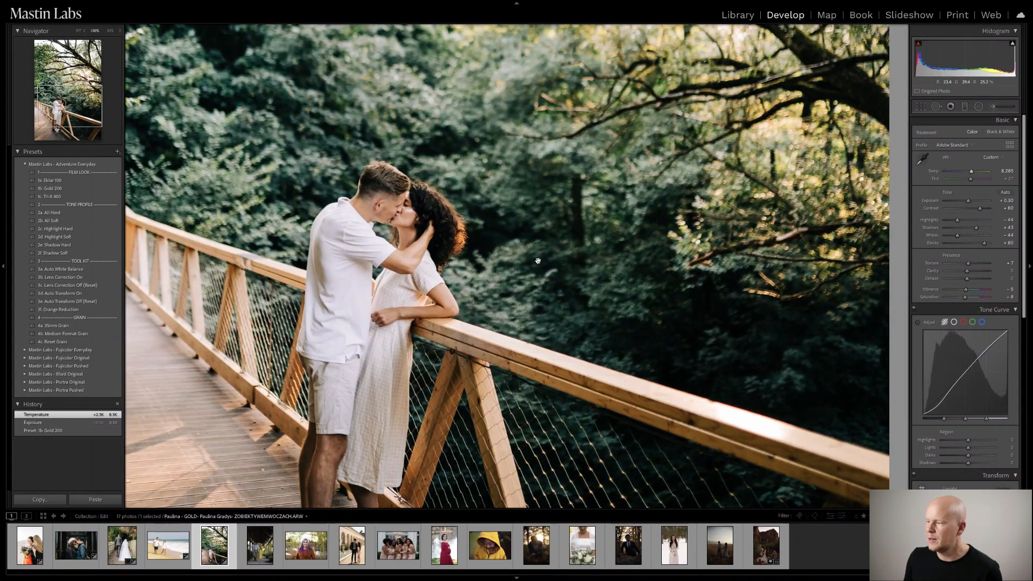
{"action": "left_click_drag", "start_coordinate": [545, 427], "coordinate": [535, 264]}
{"action": "left_click_drag", "start_coordinate": [447, 506], "coordinate": [445, 420]}
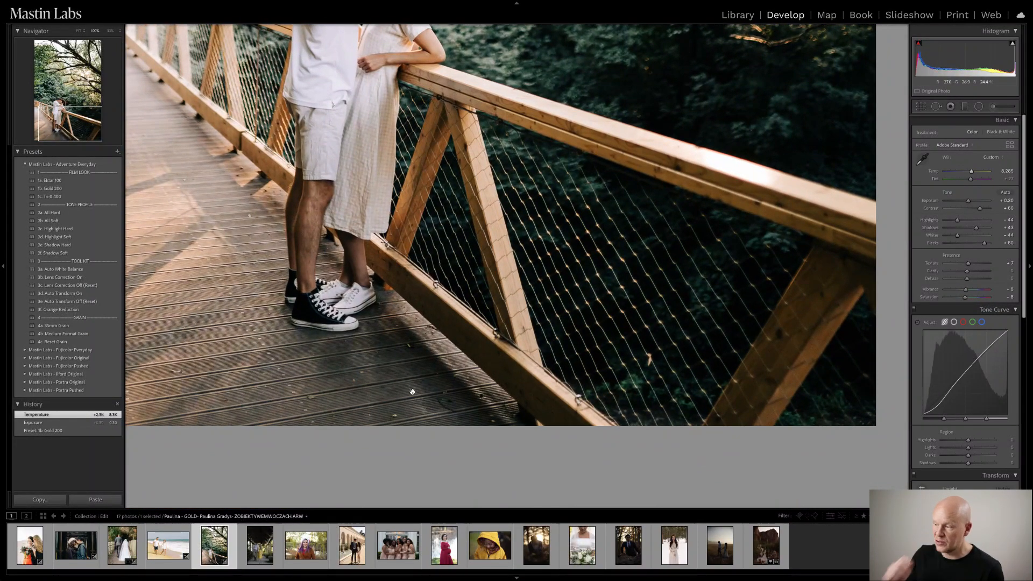
{"action": "left_click_drag", "start_coordinate": [446, 389], "coordinate": [494, 420]}
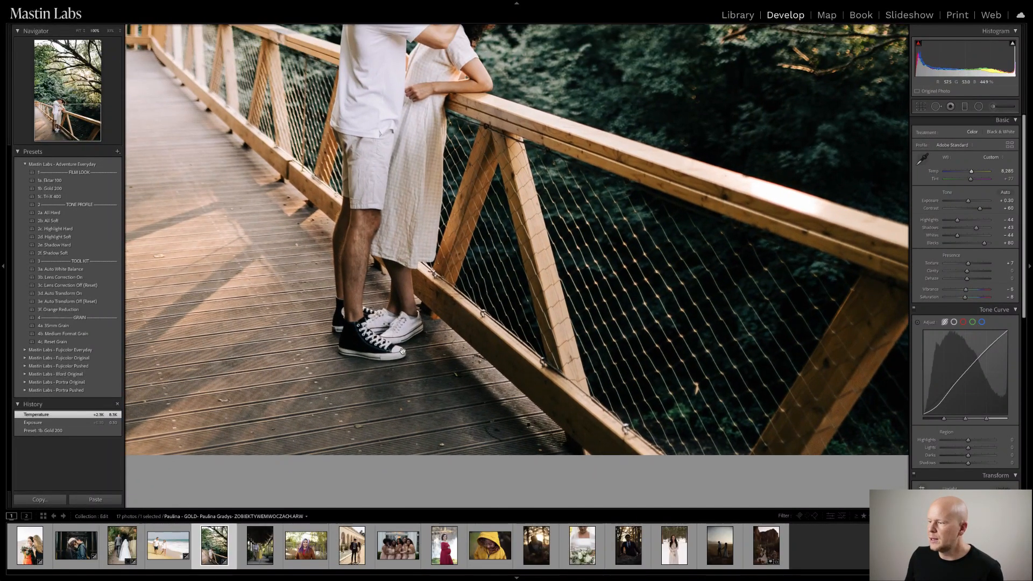
{"action": "left_click", "coordinate": [398, 323]}
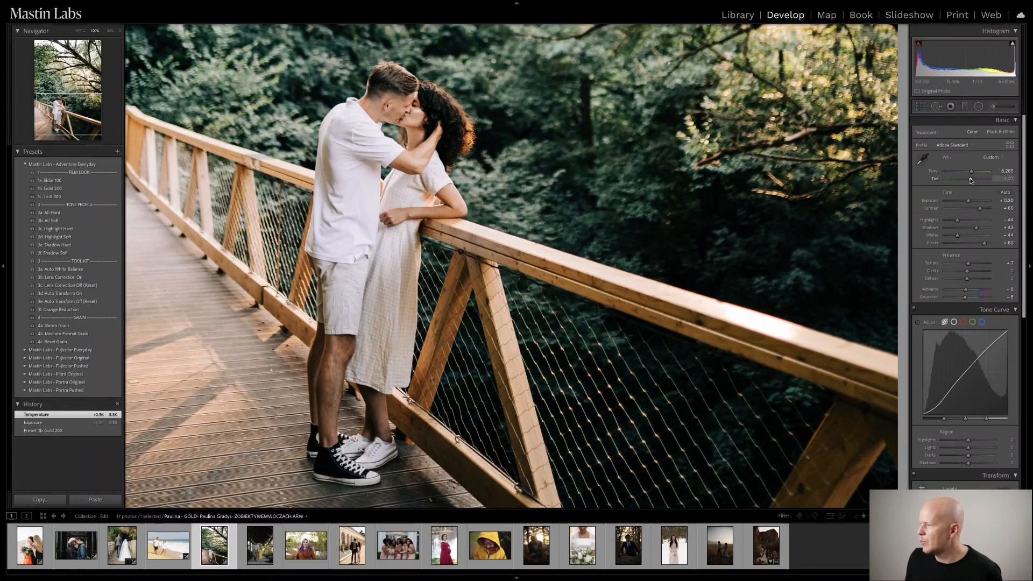
- Set the bridge photo's tint to +14 and toggle the white balance edits to compare the colours
{"action": "left_click_drag", "start_coordinate": [972, 180], "coordinate": [970, 181]}
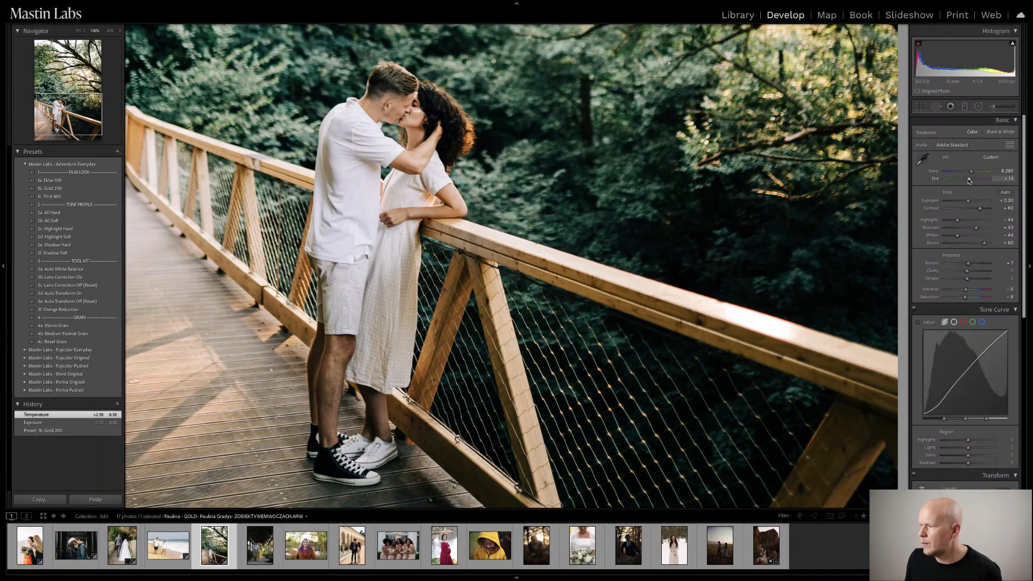
{"action": "left_click_drag", "start_coordinate": [969, 181], "coordinate": [970, 181]}
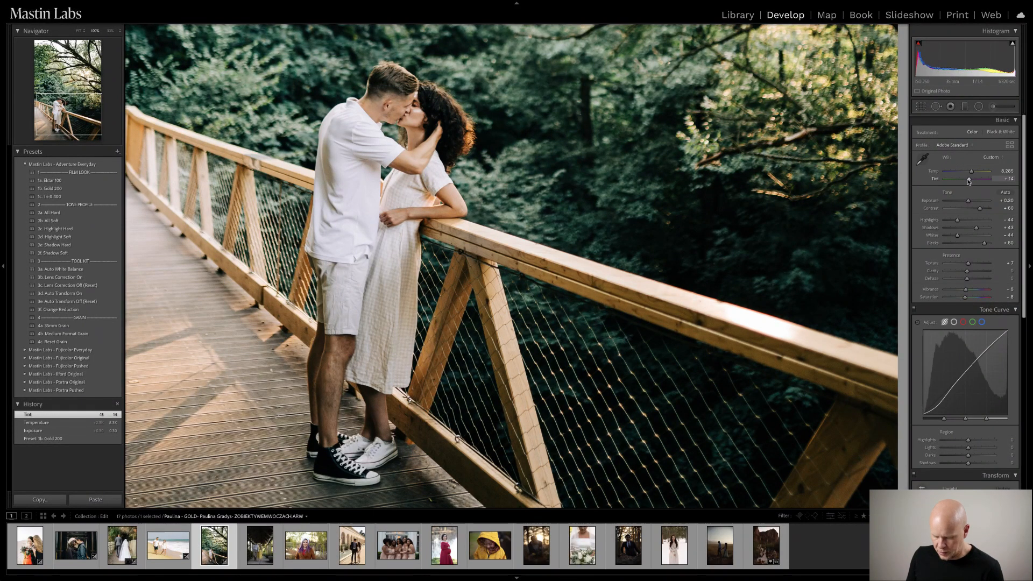
{"action": "key", "text": "ctrl+z"}
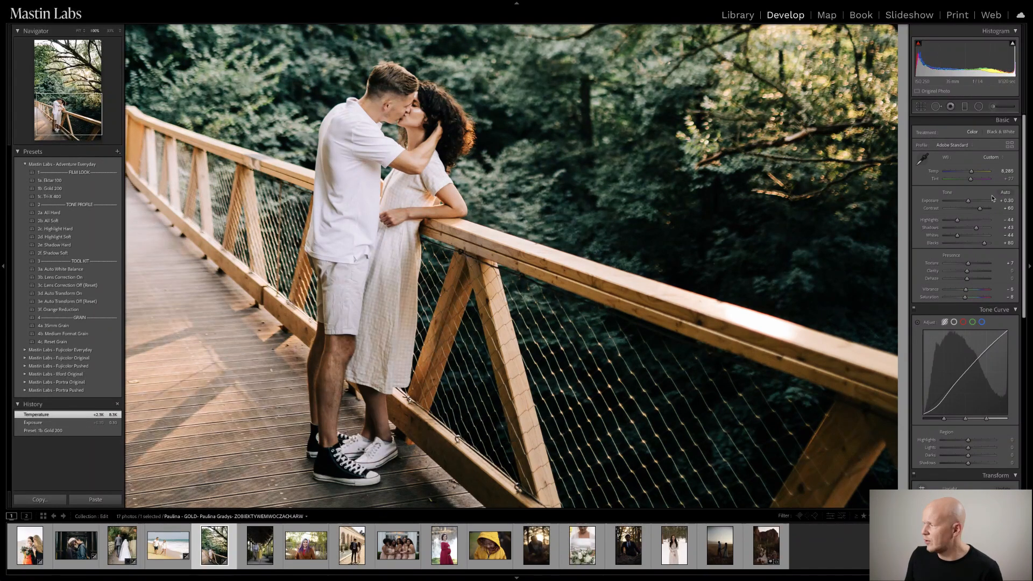
{"action": "key", "text": "ctrl+z"}
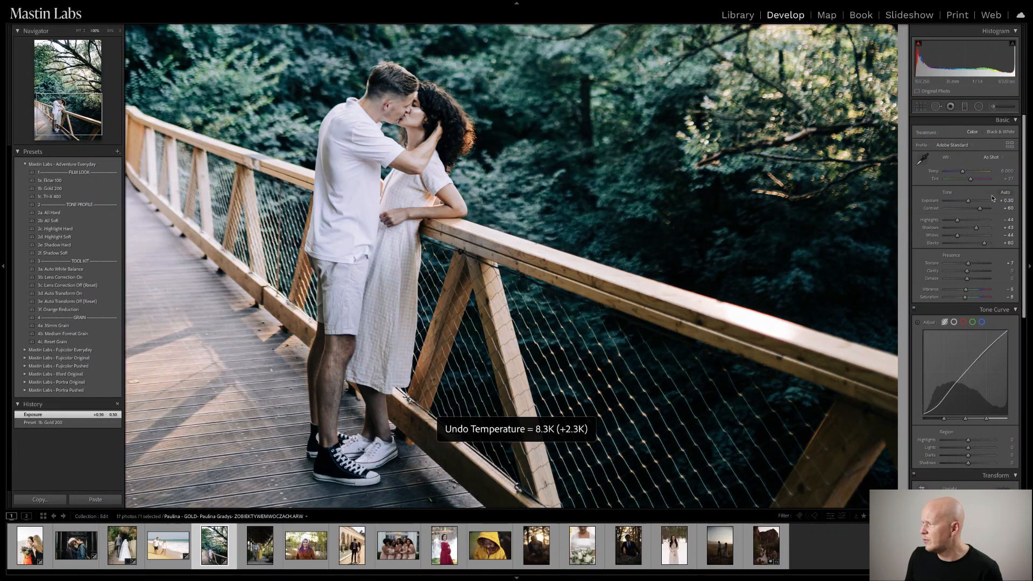
{"action": "key", "text": "ctrl+y"}
{"action": "key", "text": "ctrl+y"}
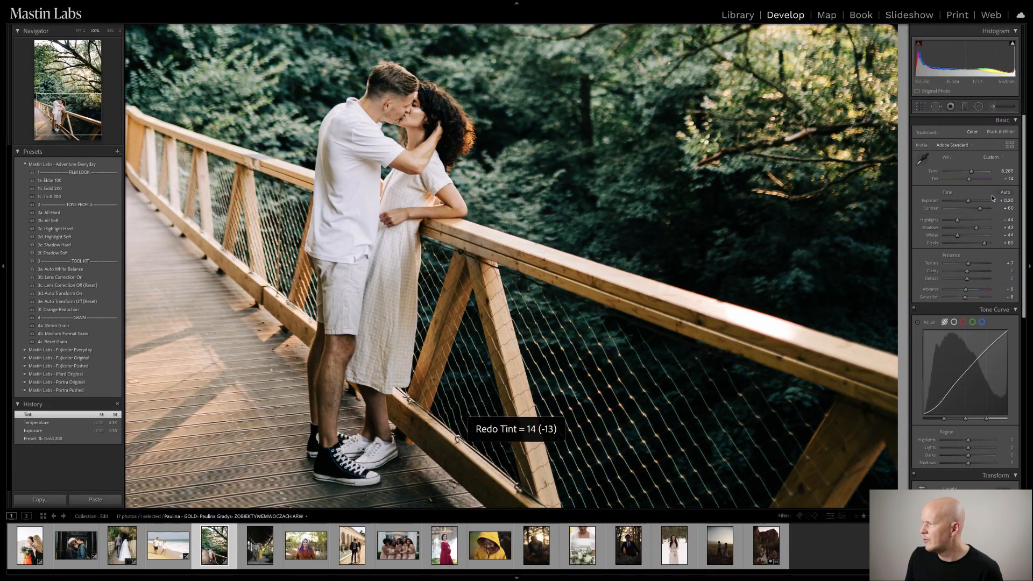
{"action": "key", "text": "ctrl+z"}
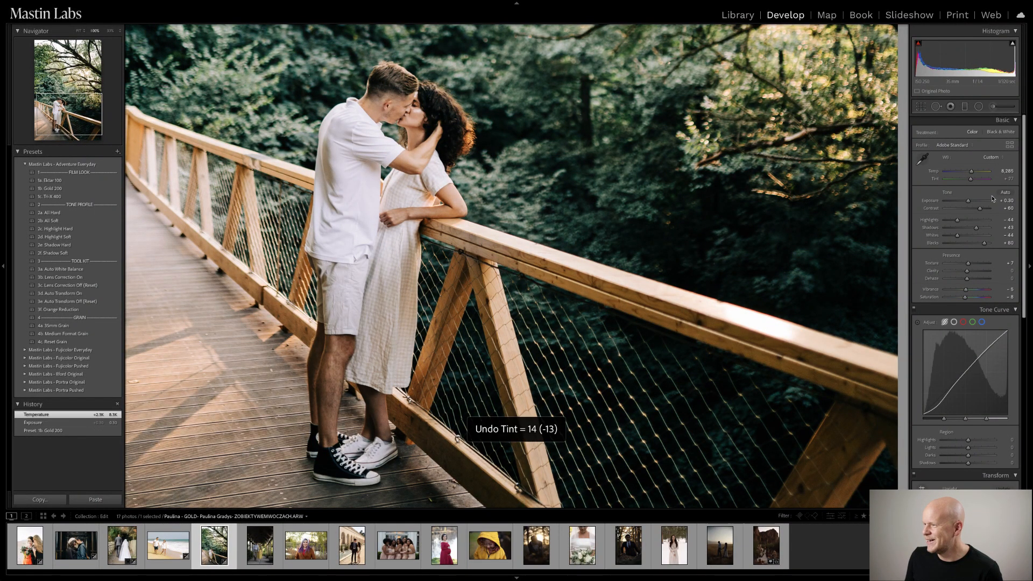
{"action": "key", "text": "ctrl+y"}
- Set the bridge photo's temperature to 8,739 and exposure to +0.45, and check the result in a split before/after view
{"action": "left_click", "coordinate": [760, 245]}
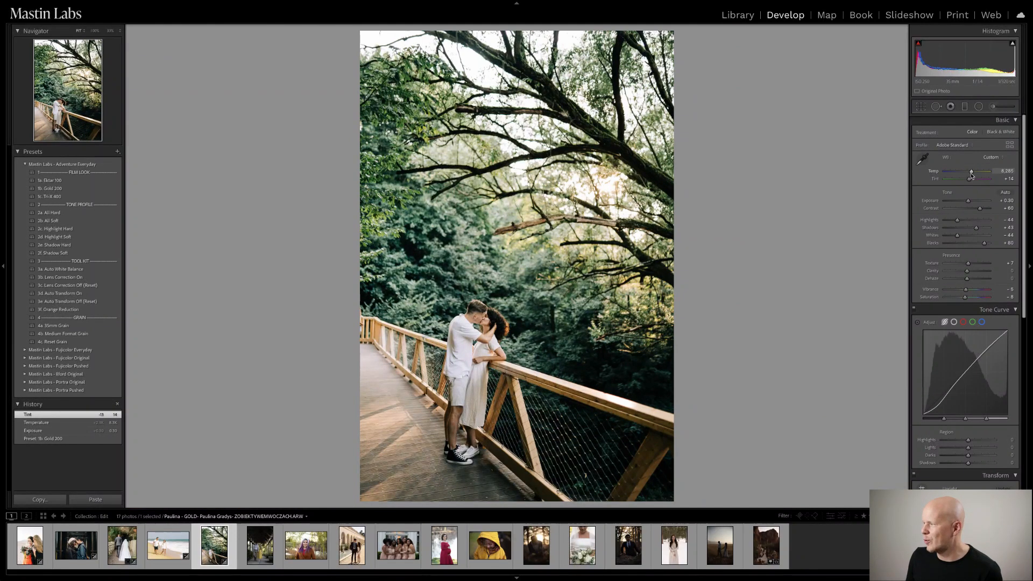
{"action": "left_click_drag", "start_coordinate": [972, 175], "coordinate": [969, 203]}
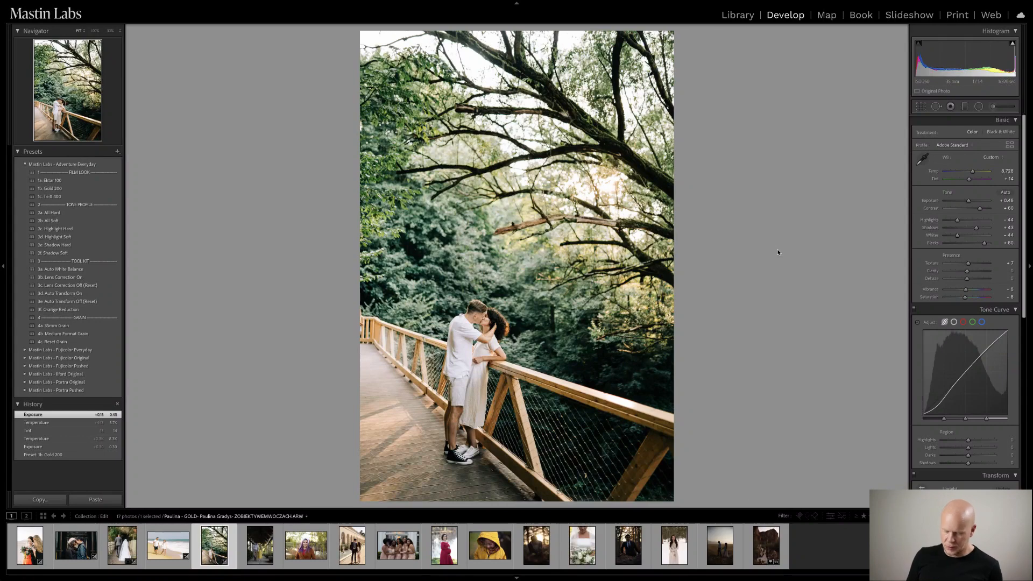
{"action": "key", "text": "shift+y"}
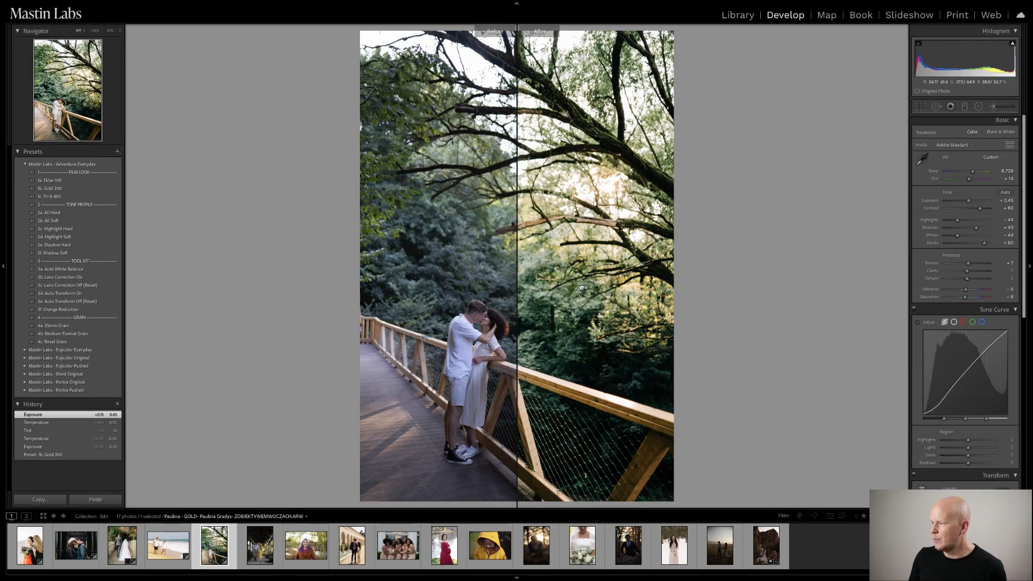
{"action": "left_click", "coordinate": [637, 287]}
{"action": "left_click", "coordinate": [625, 287]}
{"action": "left_click_drag", "start_coordinate": [626, 285], "coordinate": [809, 247]}
{"action": "left_click", "coordinate": [809, 248]}
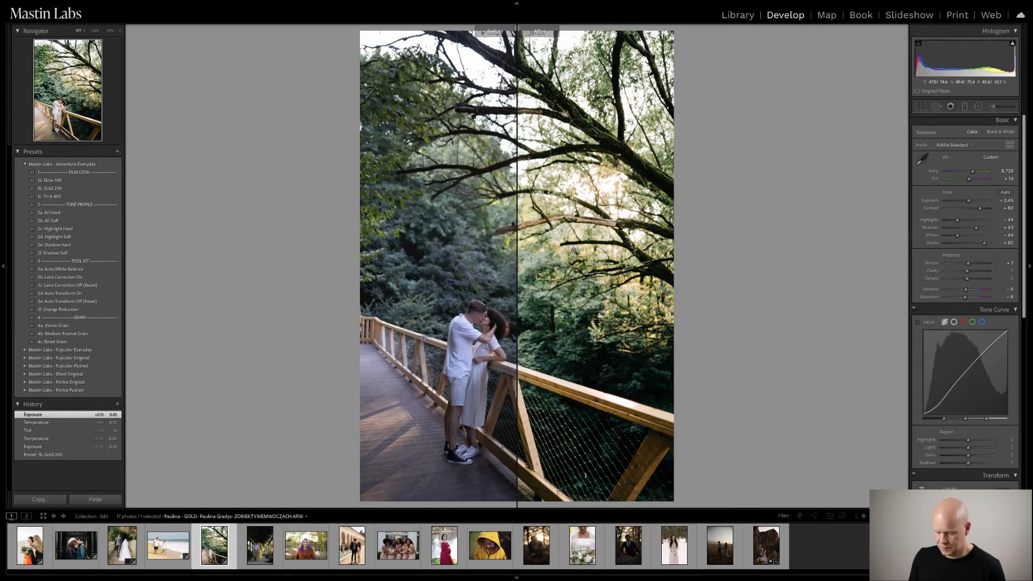
{"action": "key", "text": "y"}
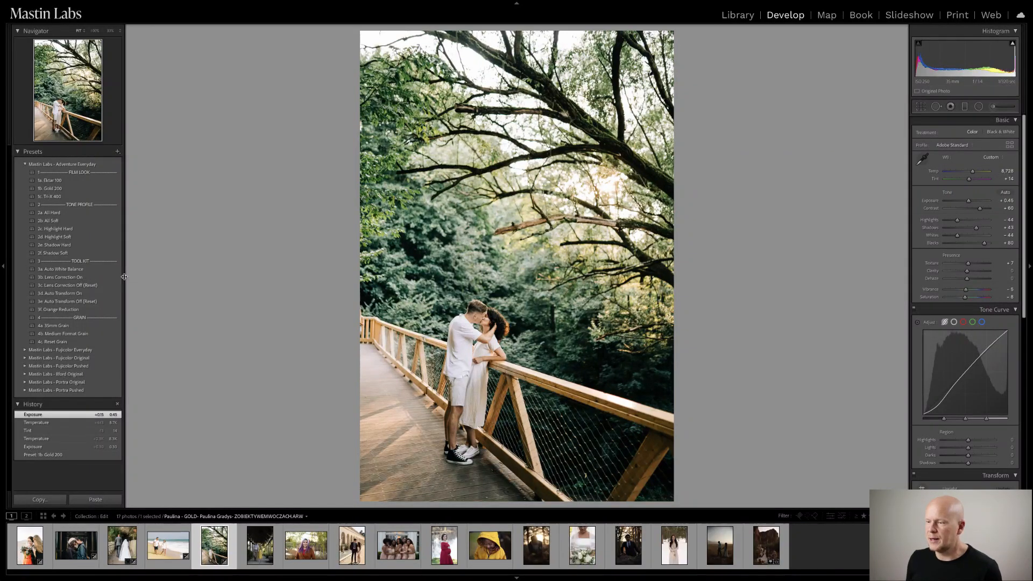
- Apply the 3b Lens Correction On and 3d Auto Transform On presets to the bridge photo, toggling them to compare
{"action": "left_click", "coordinate": [106, 278]}
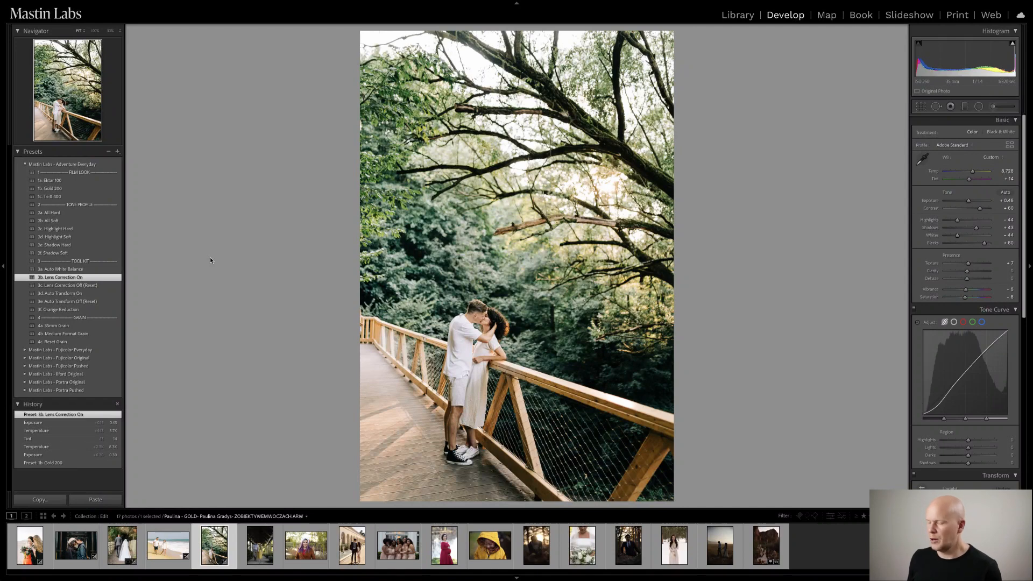
{"action": "key", "text": "ctrl+z"}
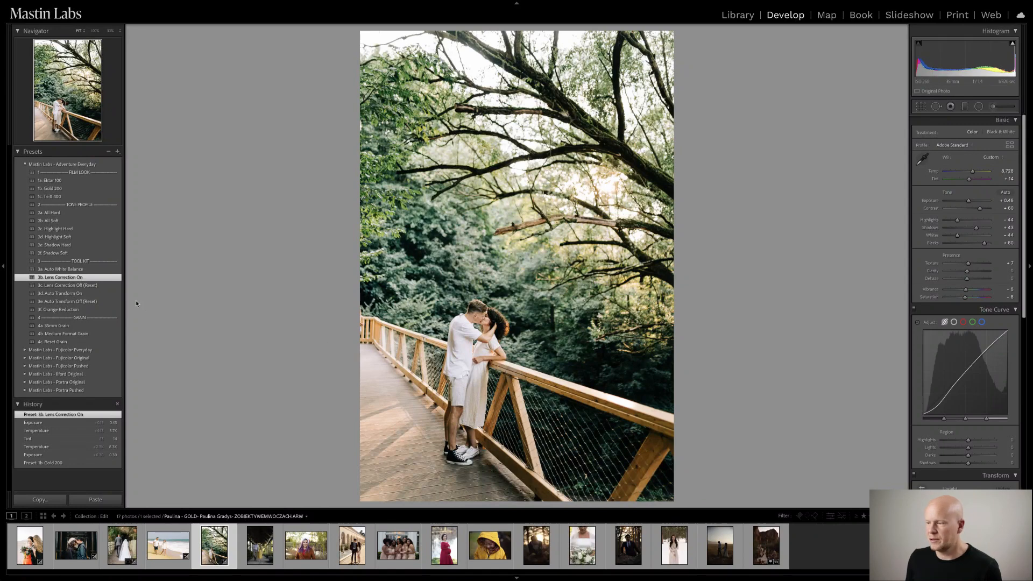
{"action": "left_click", "coordinate": [70, 295]}
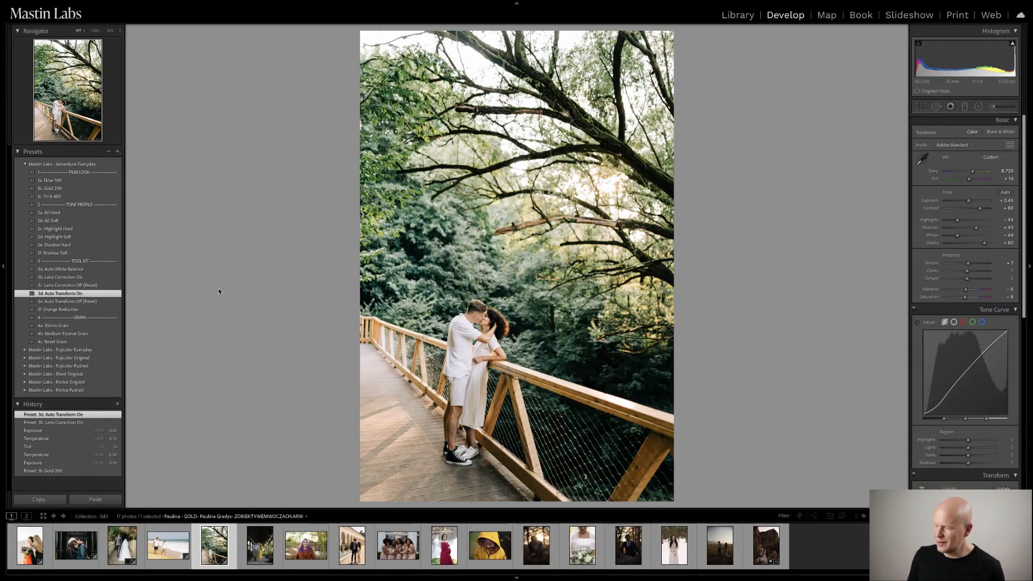
{"action": "key", "text": "ctrl+z"}
{"action": "key", "text": "ctrl+y"}
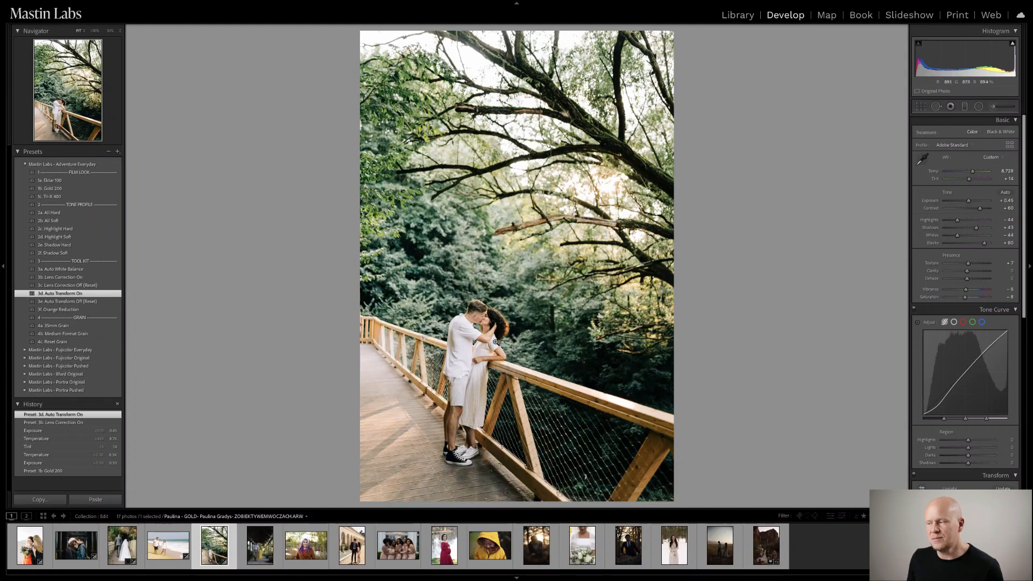
- Inspect the corrected couple and bridge railing up close and return to the full view
{"action": "left_click", "coordinate": [496, 341]}
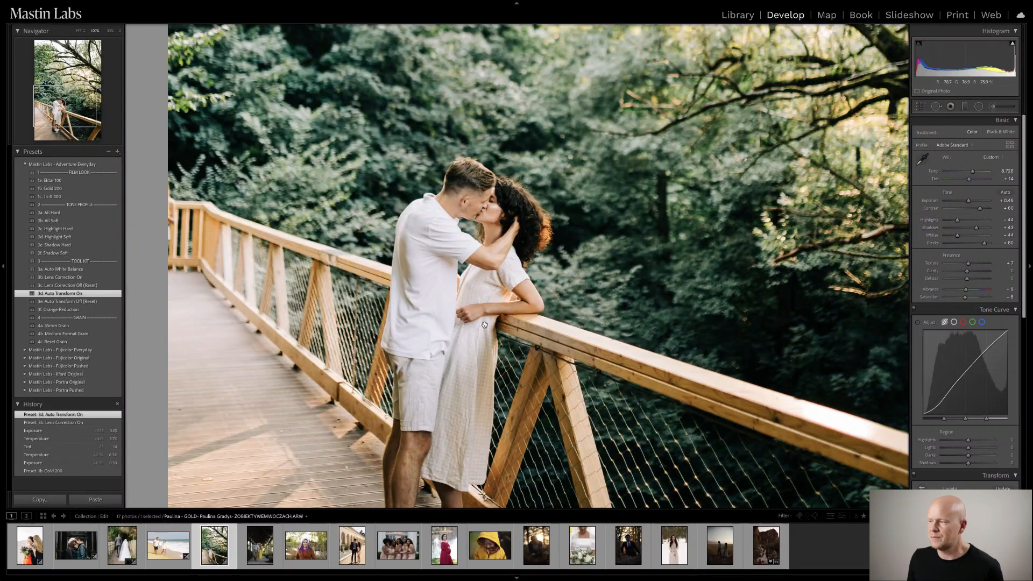
{"action": "left_click_drag", "start_coordinate": [503, 247], "coordinate": [483, 193]}
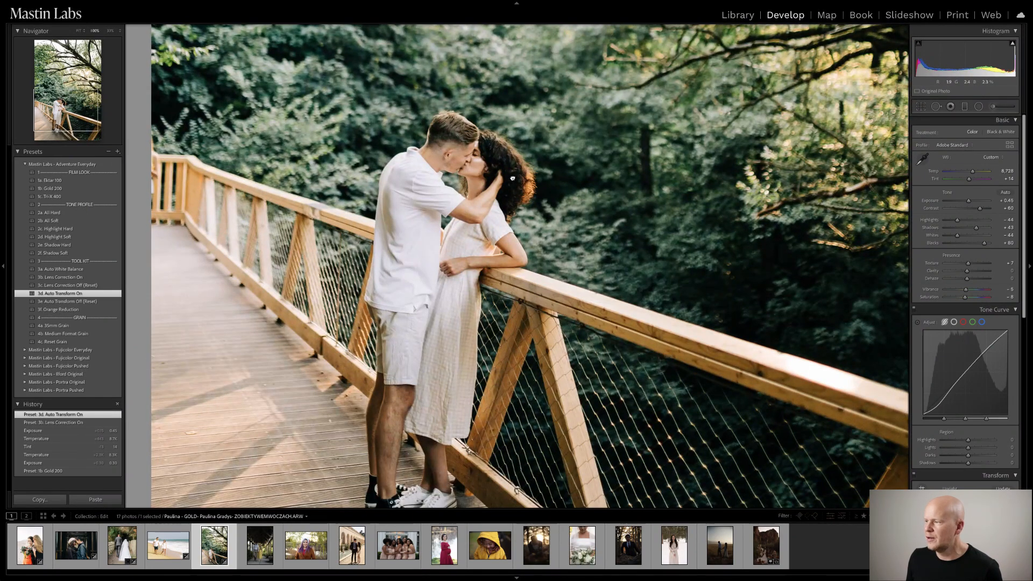
{"action": "left_click", "coordinate": [581, 194]}
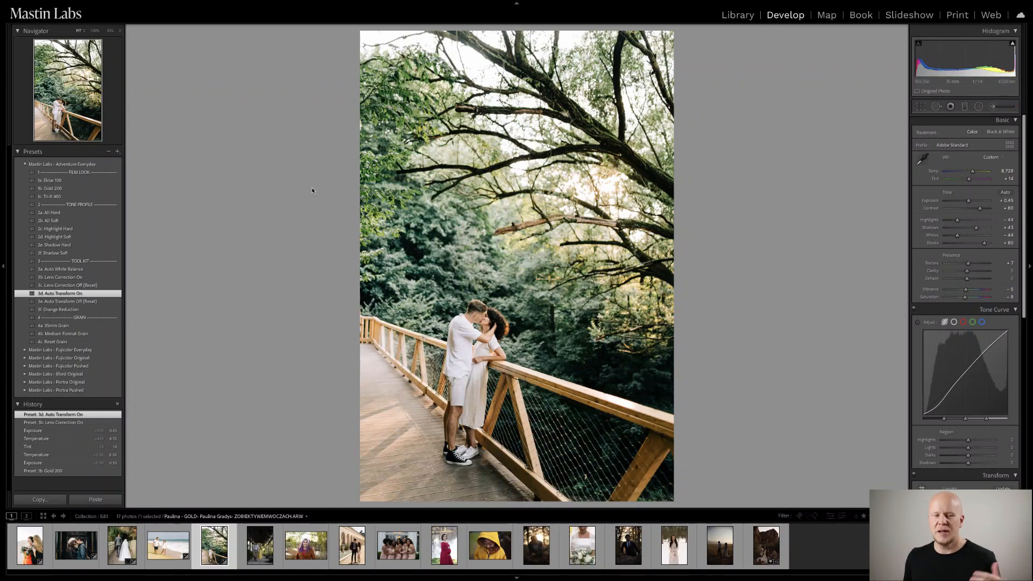
- Apply the Adventure Everyday Ektar 100 preset to the photo of the couple under the pergola, with exposure +0.95
{"action": "left_click", "coordinate": [261, 559]}
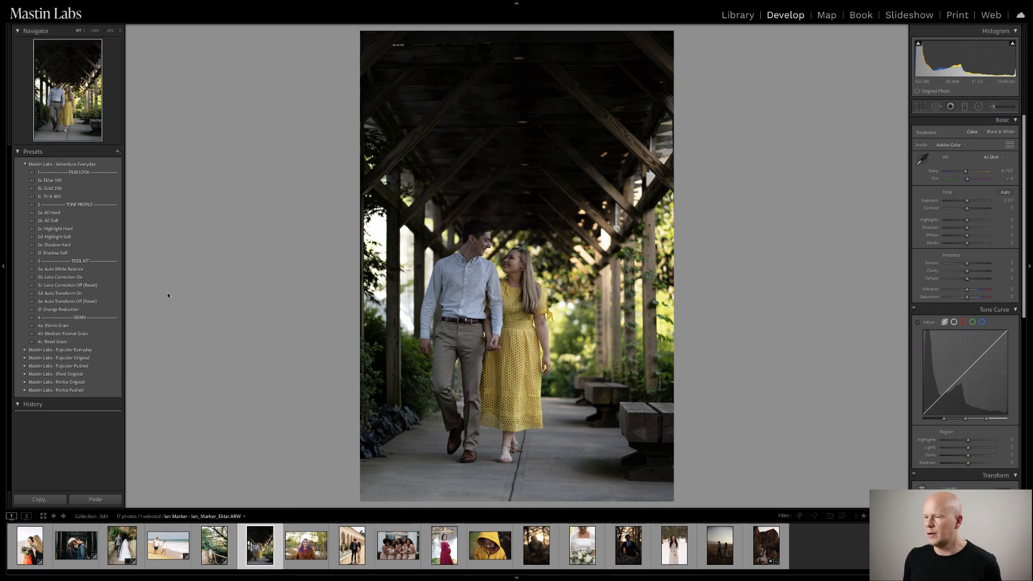
{"action": "left_click", "coordinate": [80, 180]}
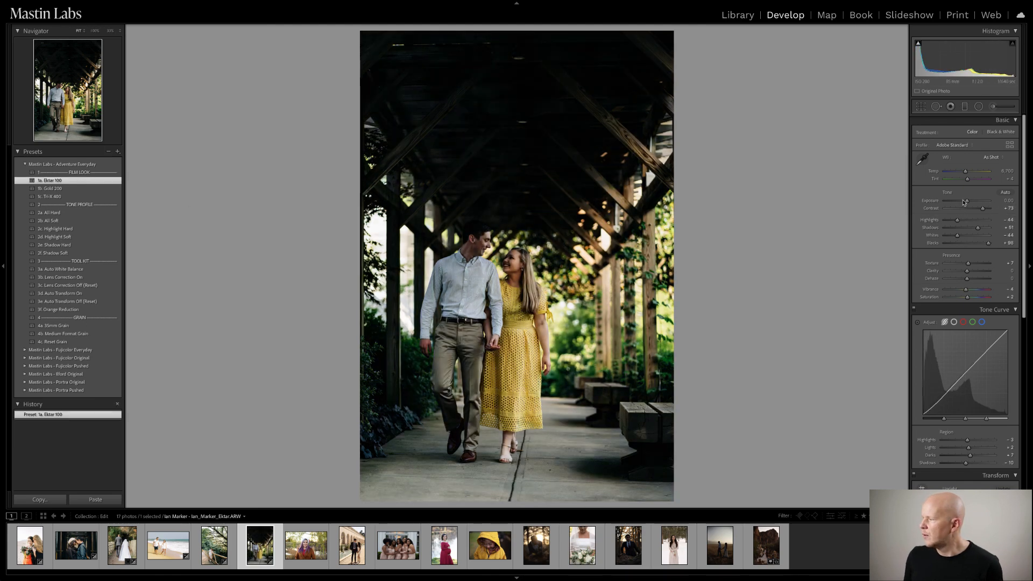
{"action": "left_click_drag", "start_coordinate": [967, 202], "coordinate": [971, 202]}
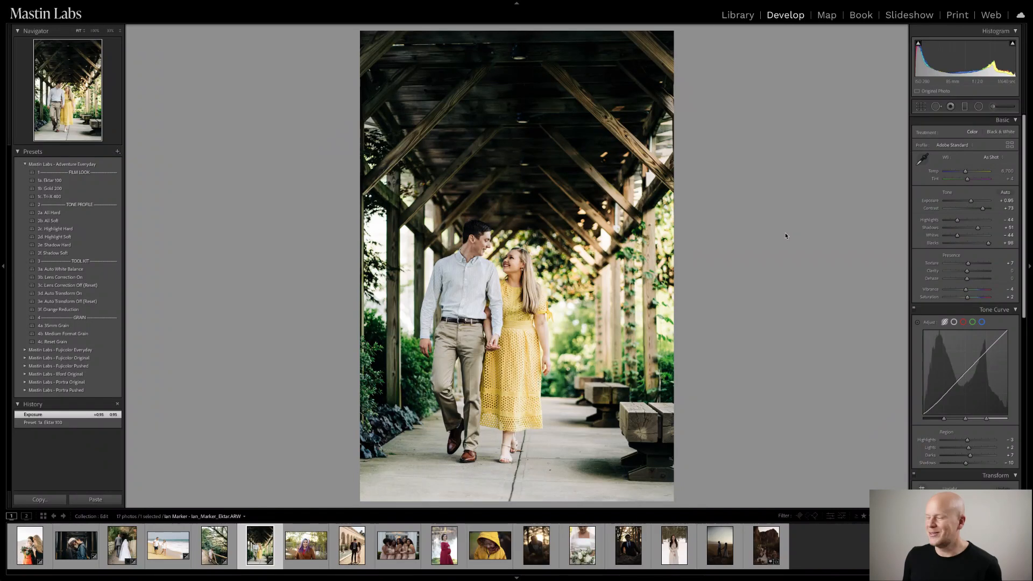
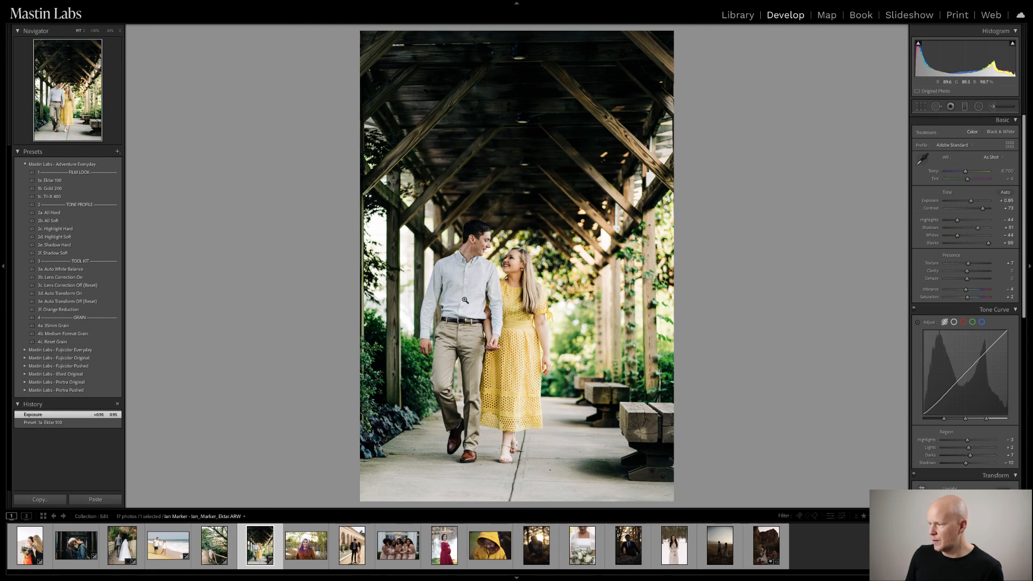
- Warm the pergola photo to a temperature of 7,737 while judging the couple's skin and clothes up close
{"action": "left_click", "coordinate": [495, 261]}
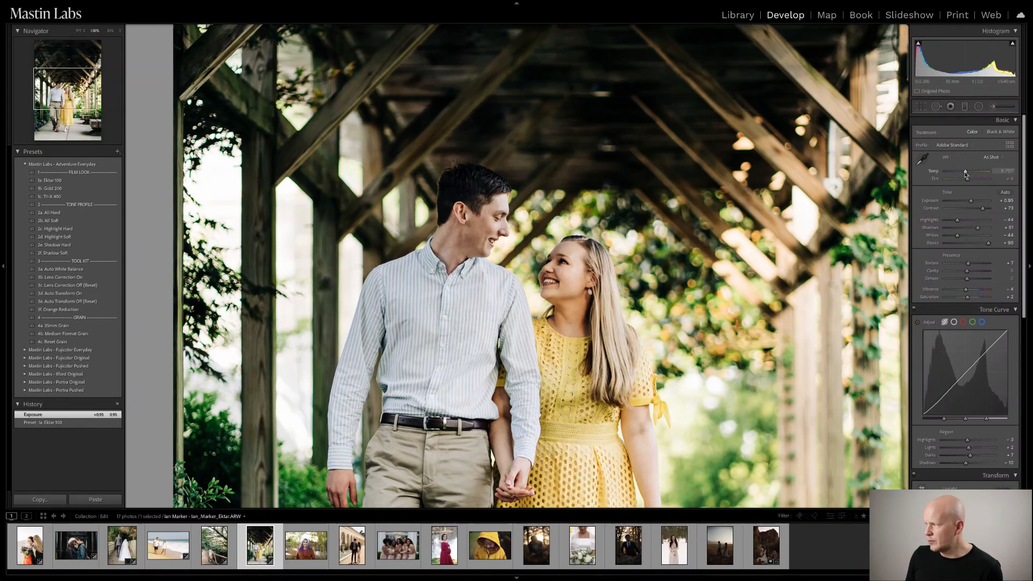
{"action": "left_click_drag", "start_coordinate": [966, 174], "coordinate": [971, 173]}
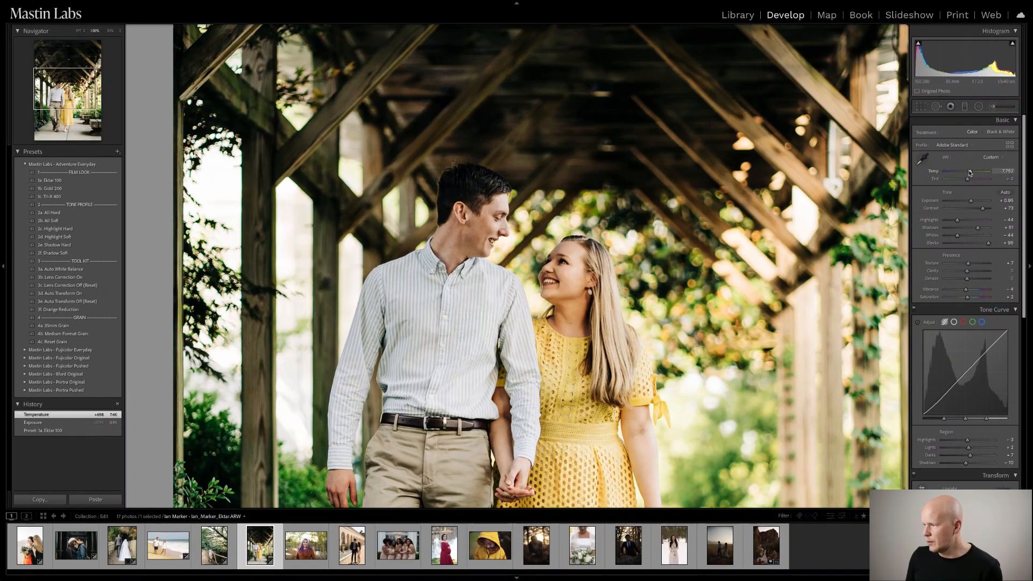
{"action": "left_click_drag", "start_coordinate": [969, 174], "coordinate": [970, 173]}
{"action": "left_click", "coordinate": [473, 410]}
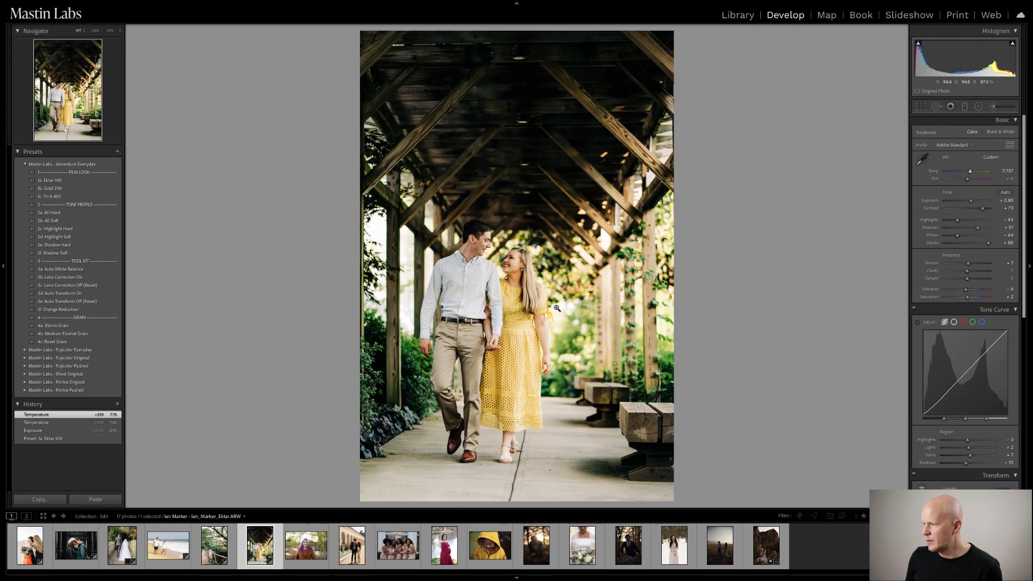
- Examine the pergola photo up close, checking the walkway, the foliage and the couple's skin and clothes
{"action": "left_click", "coordinate": [504, 434]}
{"action": "left_click_drag", "start_coordinate": [491, 242], "coordinate": [391, 275]}
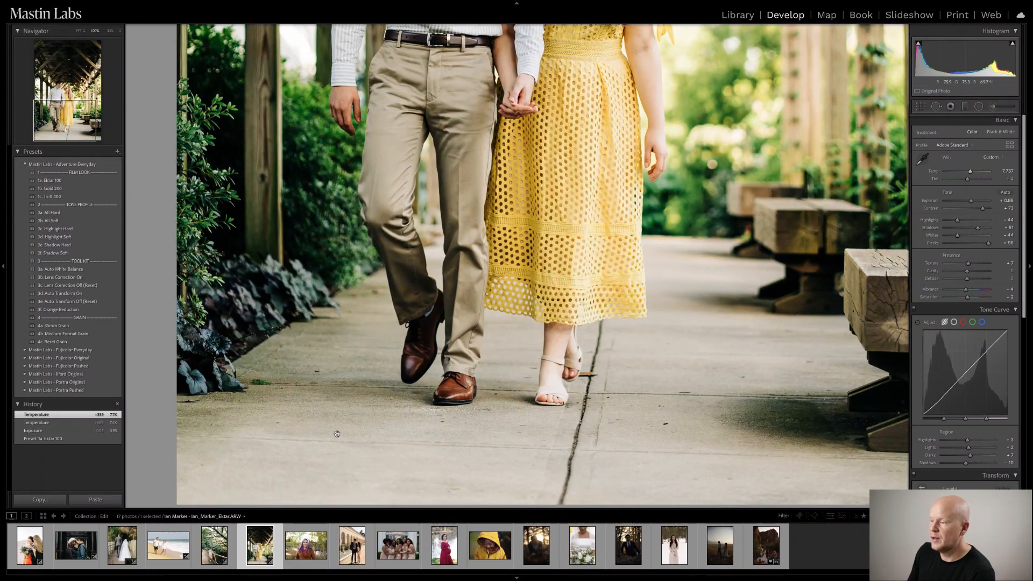
{"action": "left_click_drag", "start_coordinate": [739, 307], "coordinate": [521, 334]}
{"action": "left_click_drag", "start_coordinate": [597, 228], "coordinate": [689, 464]}
{"action": "left_click_drag", "start_coordinate": [513, 202], "coordinate": [645, 191]}
{"action": "left_click_drag", "start_coordinate": [422, 232], "coordinate": [388, 331]}
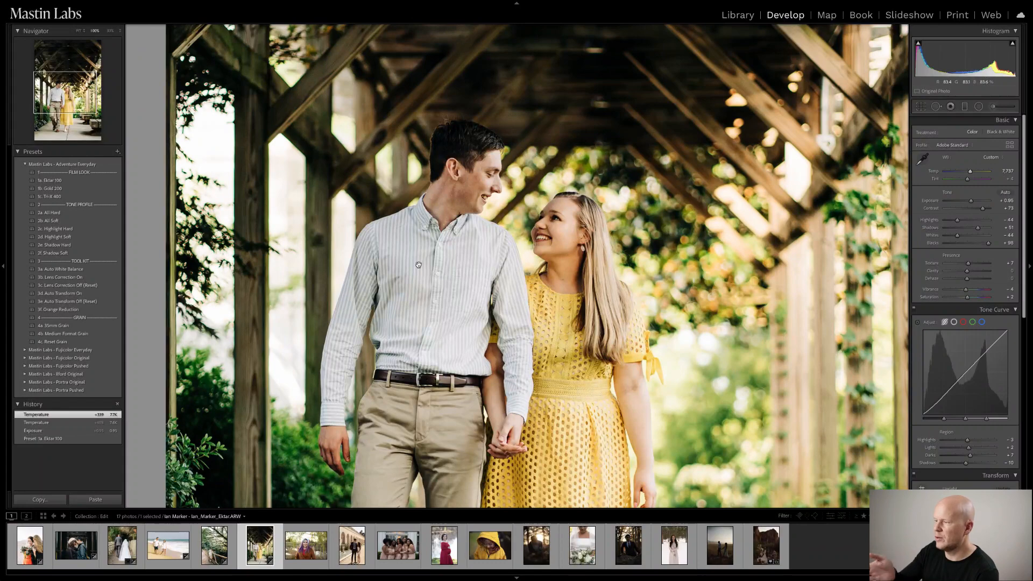
{"action": "left_click_drag", "start_coordinate": [408, 467], "coordinate": [420, 200]}
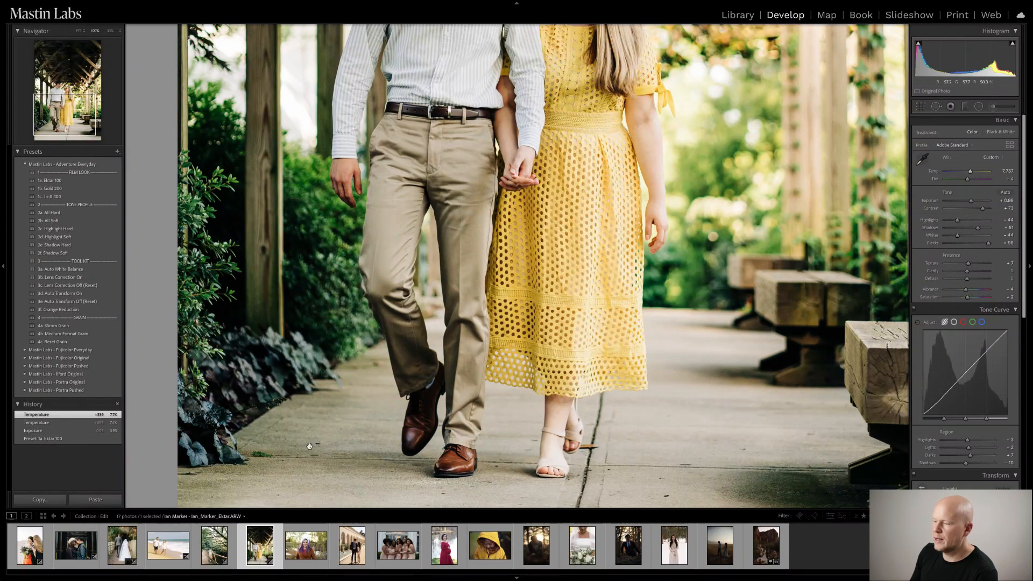
{"action": "left_click", "coordinate": [509, 328]}
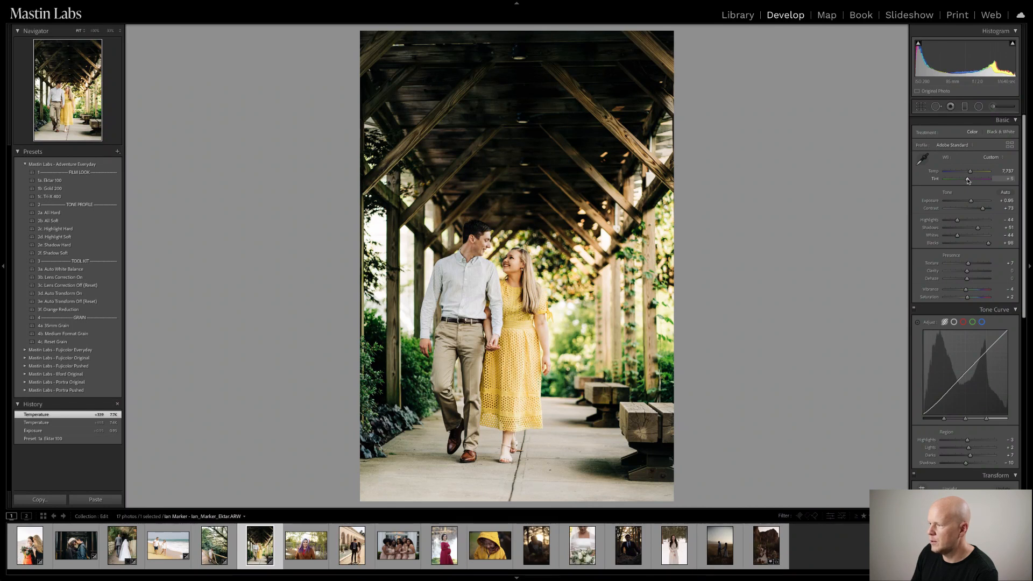
- Try tints of +8 and +15 on the pergola photo, checking the walkway up close, and undo both changes
{"action": "left_click_drag", "start_coordinate": [970, 180], "coordinate": [968, 181]}
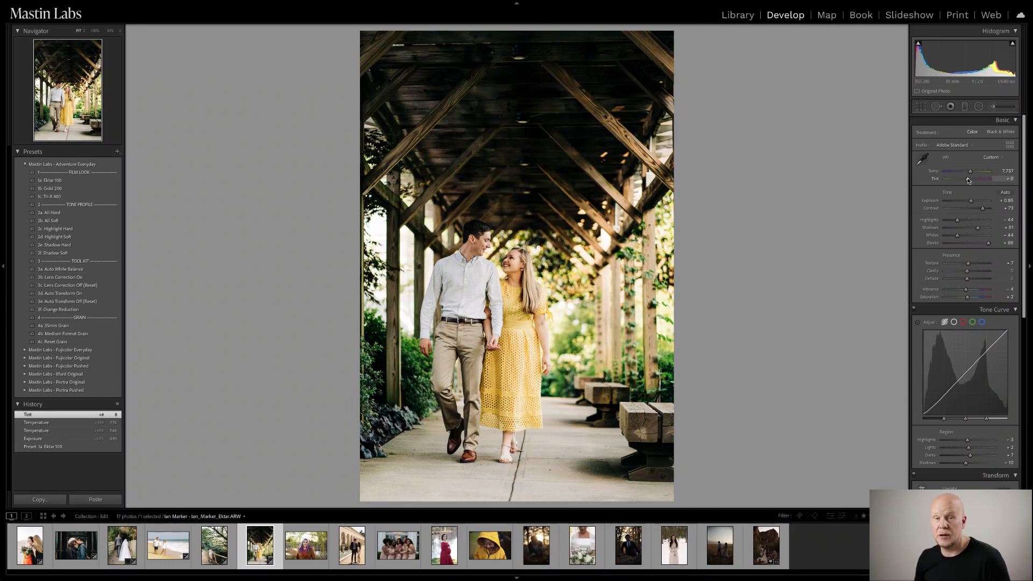
{"action": "key", "text": "ctrl+z"}
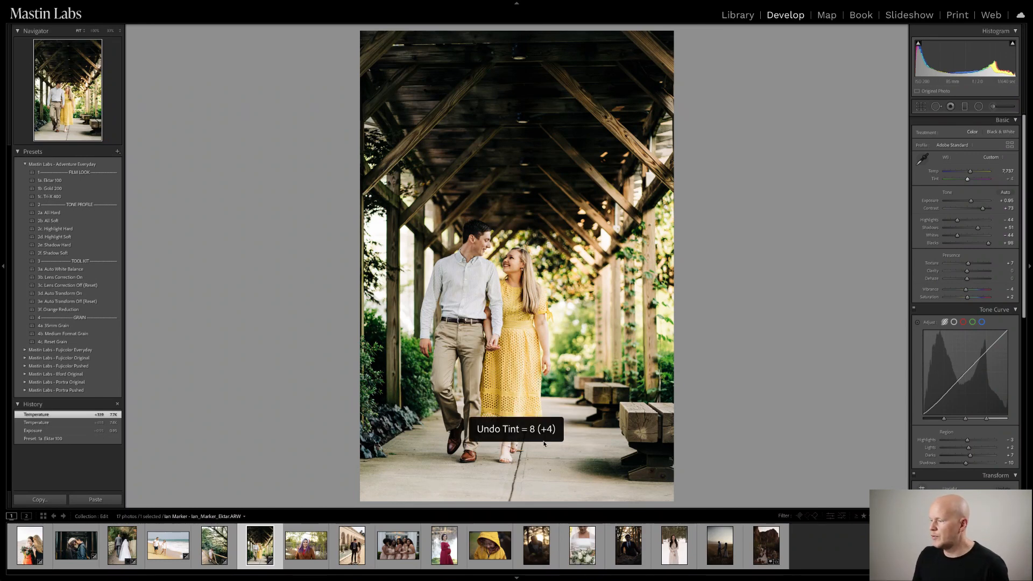
{"action": "left_click", "coordinate": [426, 456]}
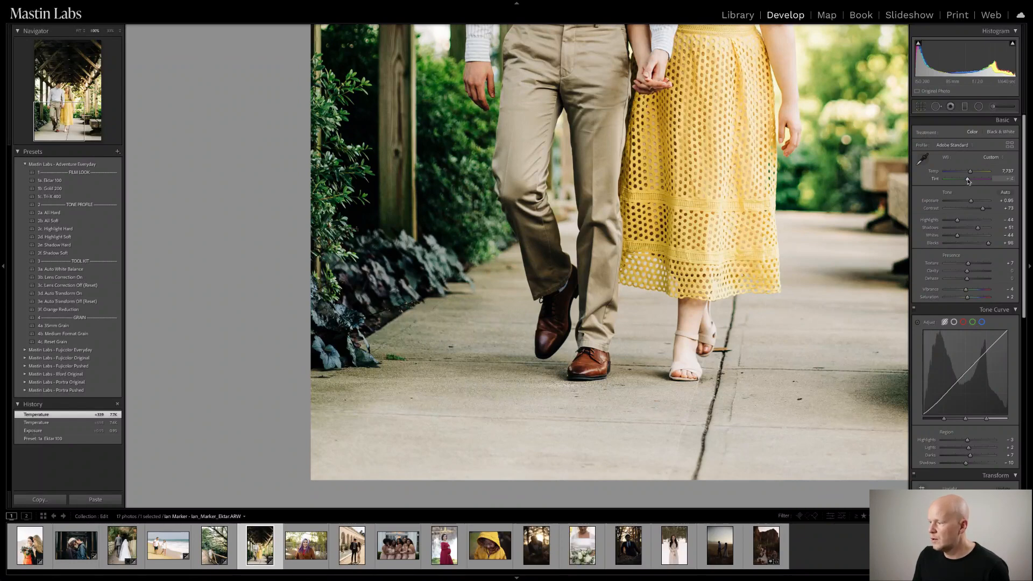
{"action": "left_click_drag", "start_coordinate": [969, 181], "coordinate": [970, 181]}
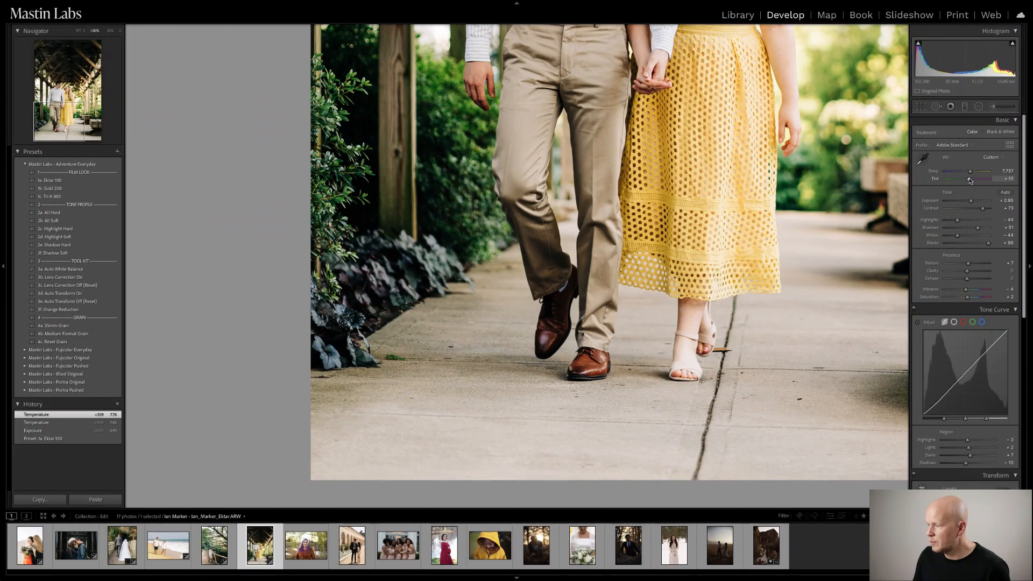
{"action": "left_click_drag", "start_coordinate": [971, 181], "coordinate": [970, 181]}
{"action": "left_click", "coordinate": [674, 163]}
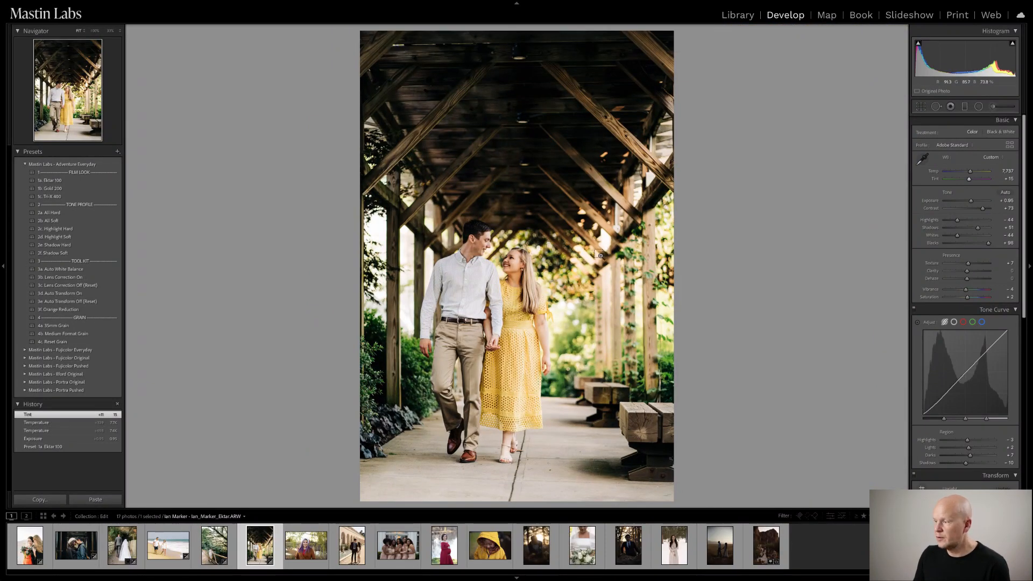
{"action": "key", "text": "ctrl+z"}
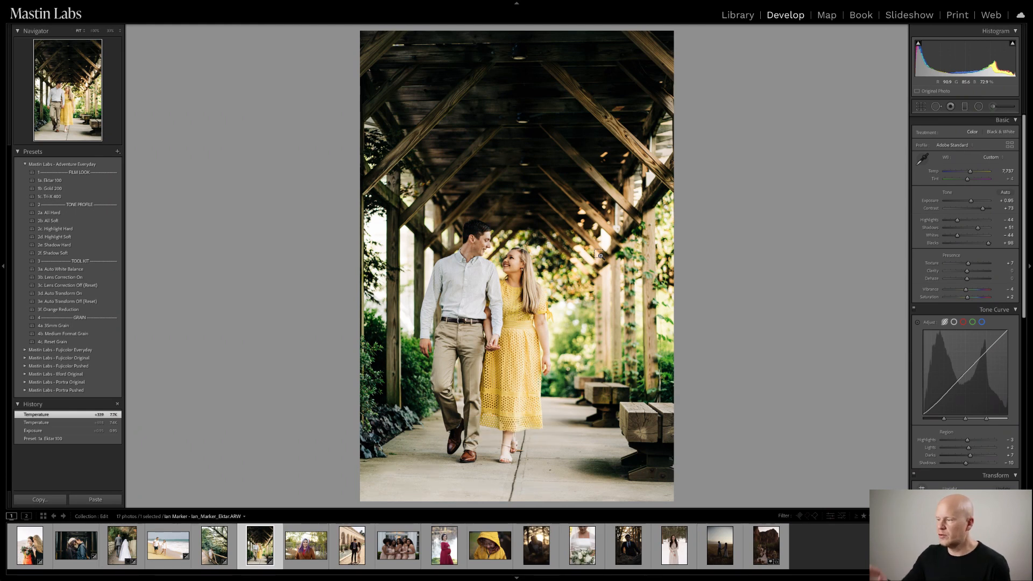
- Restore the tint of +15 on the pergola photo, and try the Auto White Balance preset before undoing it
{"action": "key", "text": "ctrl+y"}
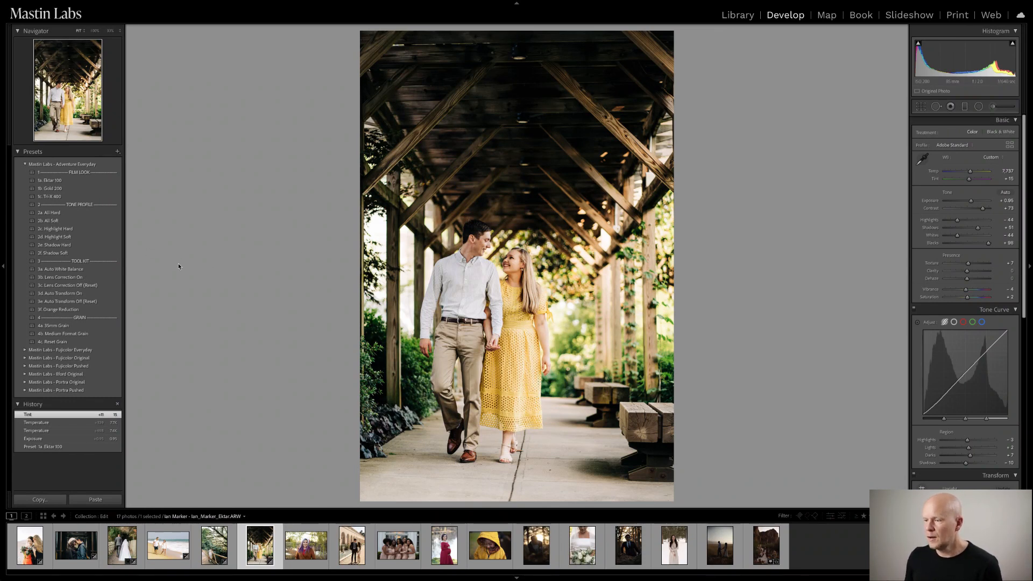
{"action": "left_click", "coordinate": [94, 270]}
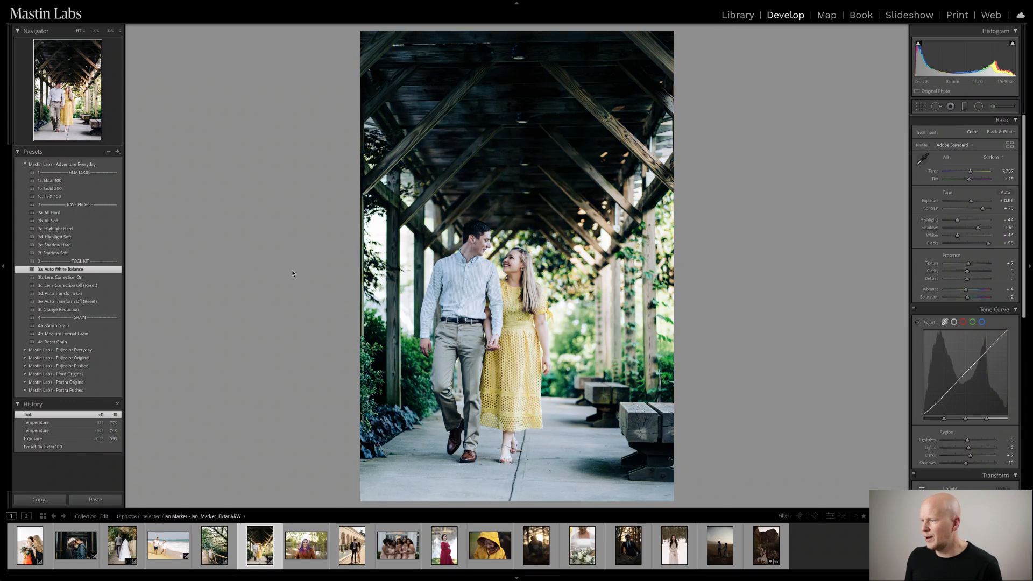
{"action": "key", "text": "ctrl+z"}
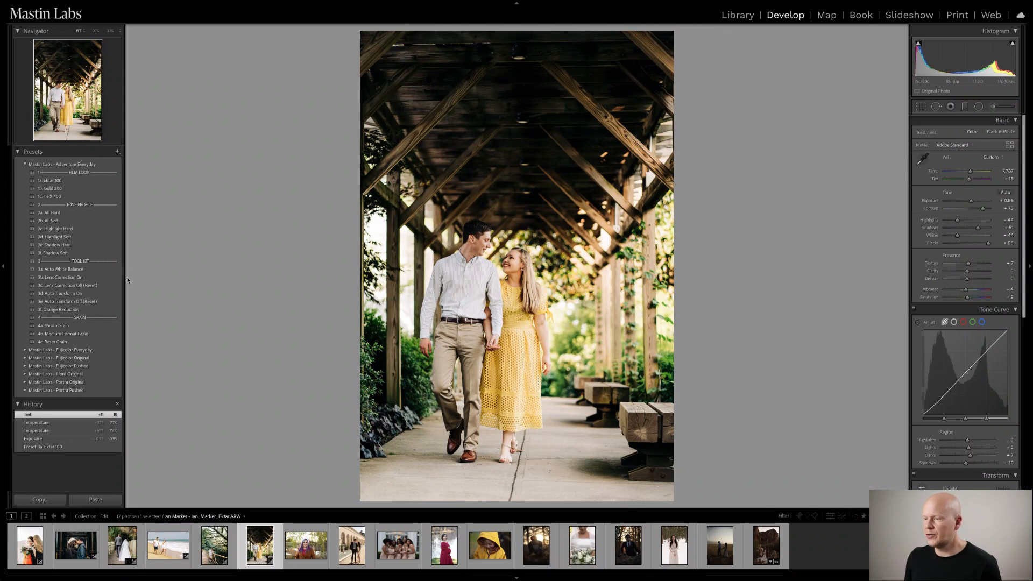
- Apply the Lens Correction On and Auto Transform On presets to the pergola photo, checking the couple up close
{"action": "left_click", "coordinate": [84, 278]}
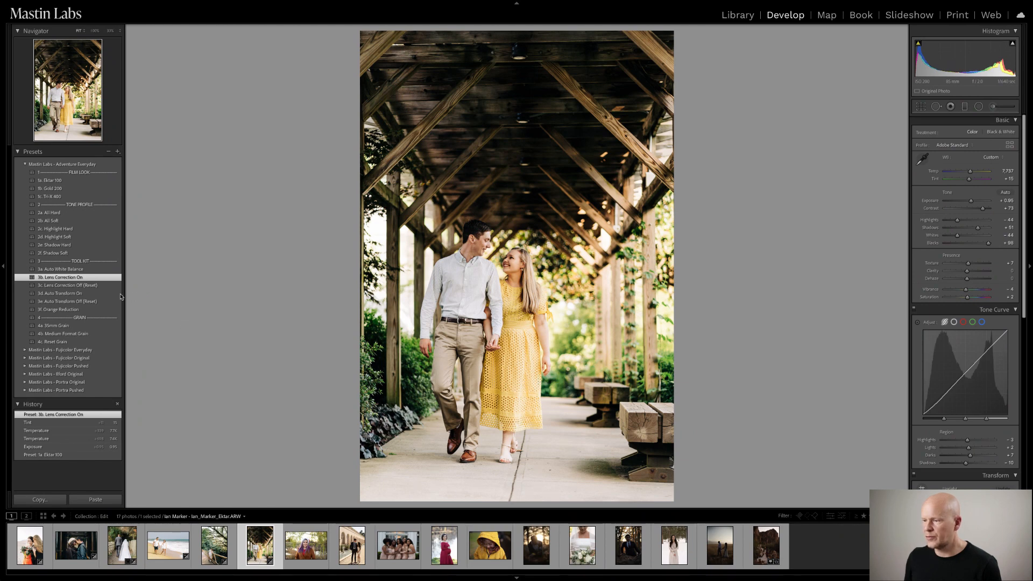
{"action": "left_click", "coordinate": [96, 294]}
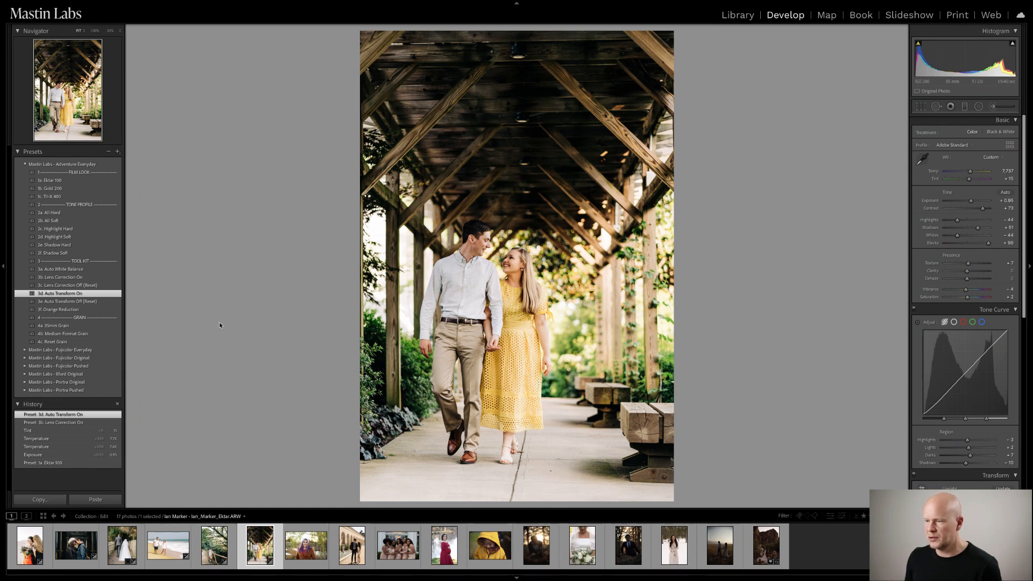
{"action": "left_click_drag", "start_coordinate": [500, 262], "coordinate": [481, 247]}
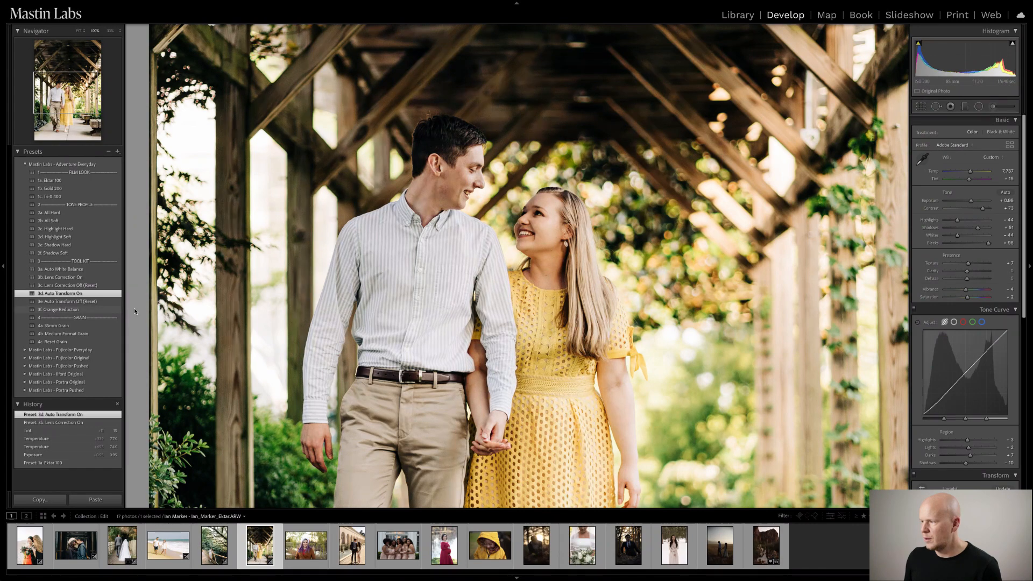
{"action": "left_click", "coordinate": [495, 249]}
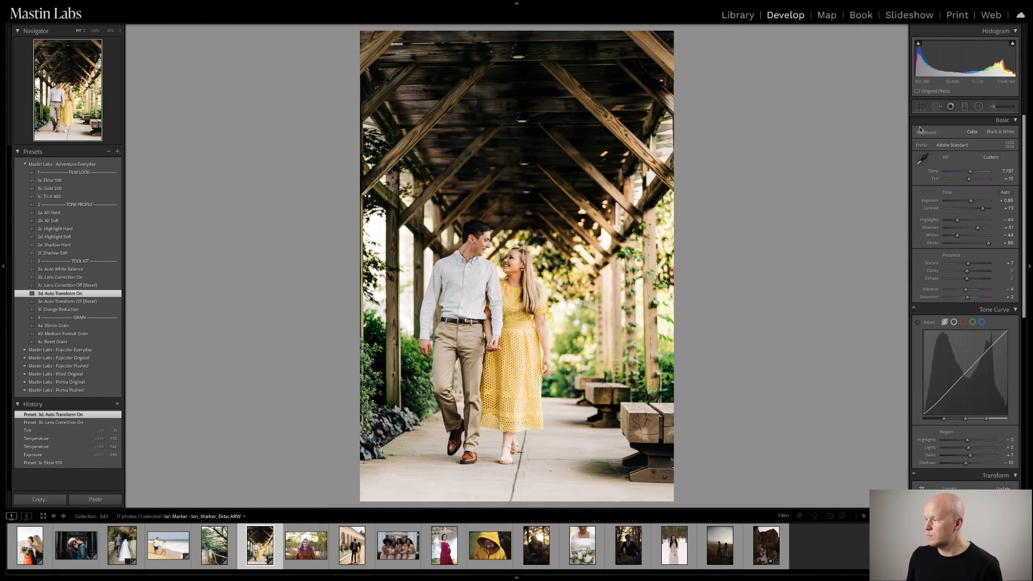
- Set the pergola photo's crop to a 4 x 3 aspect and shift the frame down over the couple
{"action": "left_click", "coordinate": [922, 107]}
{"action": "left_click", "coordinate": [974, 134]}
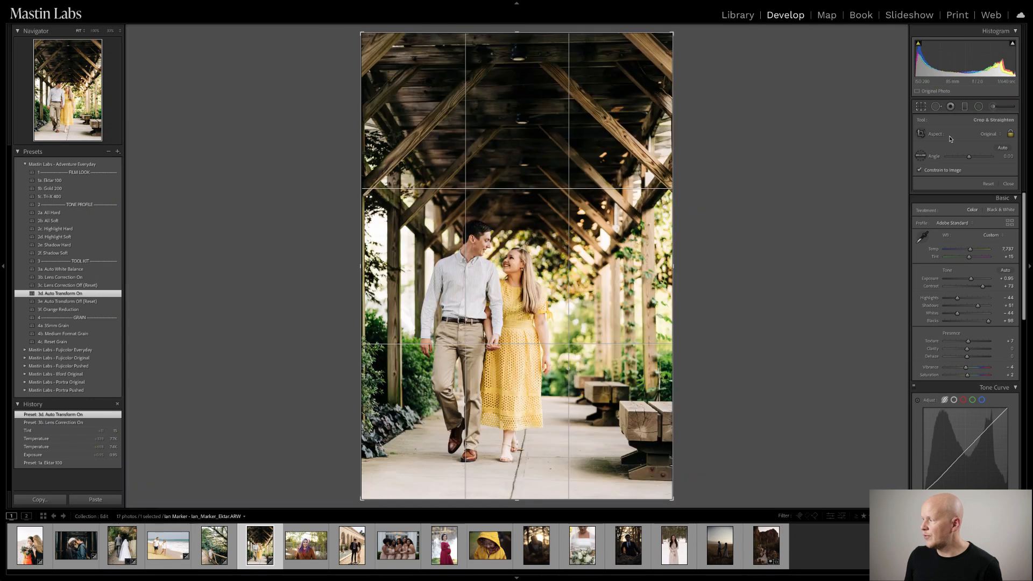
{"action": "left_click", "coordinate": [972, 195]}
{"action": "left_click_drag", "start_coordinate": [557, 223], "coordinate": [556, 204]}
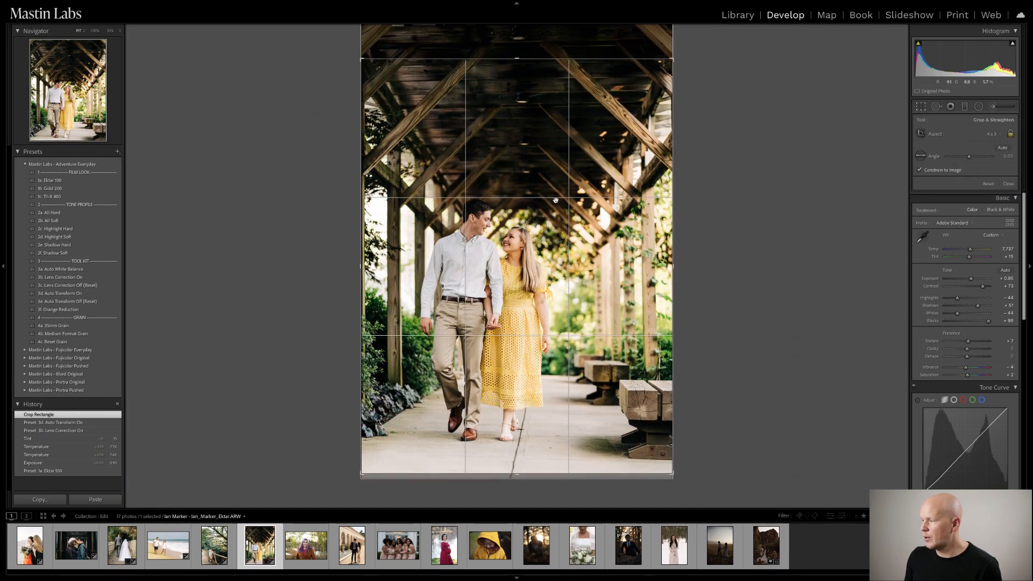
{"action": "left_click_drag", "start_coordinate": [724, 143], "coordinate": [726, 145]}
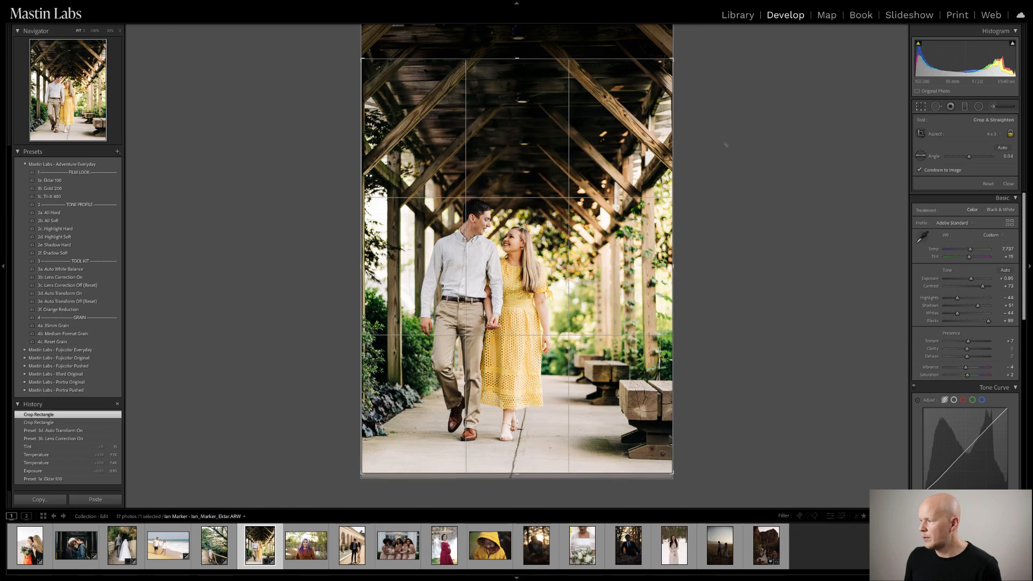
- Tighten the pergola crop around the couple, trimming the dark roof and the benches at the walkway's edge
{"action": "left_click_drag", "start_coordinate": [672, 59], "coordinate": [657, 75]}
{"action": "left_click_drag", "start_coordinate": [585, 126], "coordinate": [585, 134]}
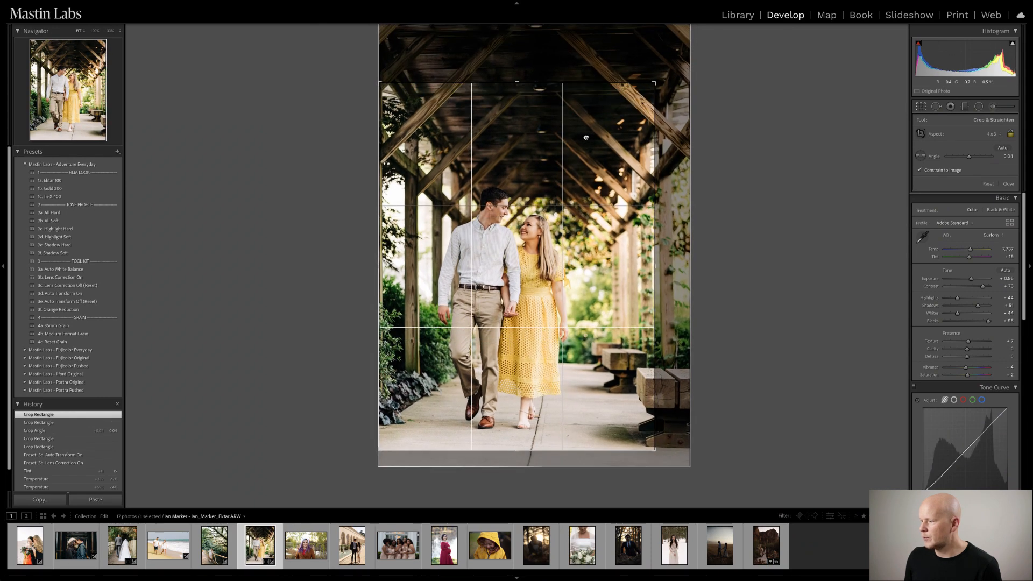
{"action": "left_click_drag", "start_coordinate": [654, 80], "coordinate": [645, 93]}
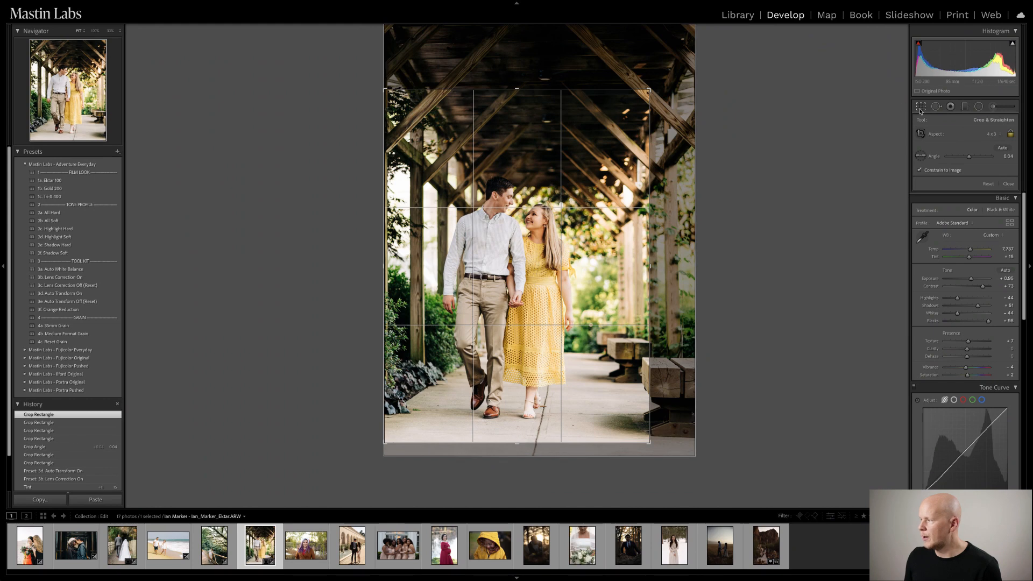
{"action": "left_click", "coordinate": [918, 107]}
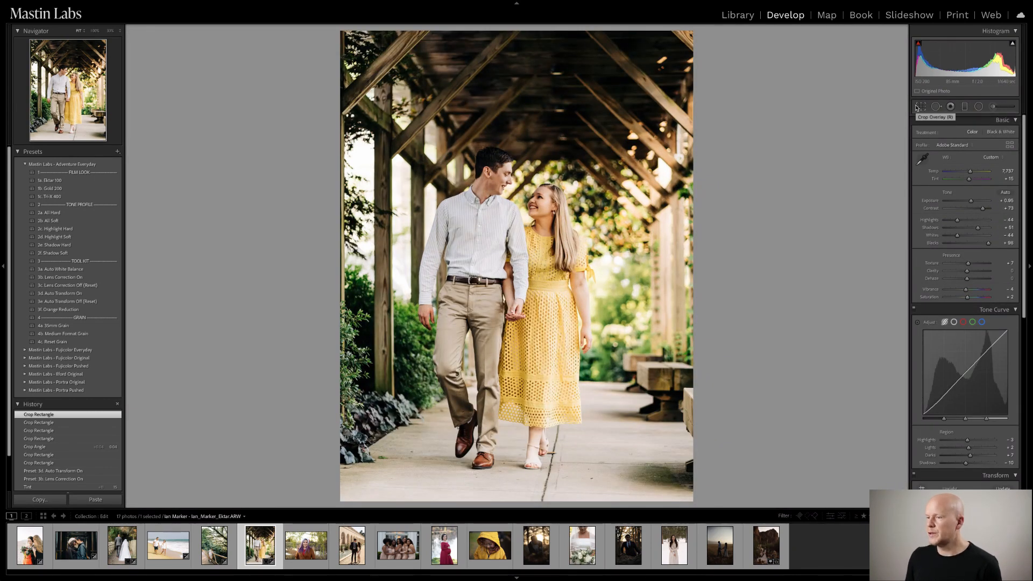
{"action": "left_click", "coordinate": [918, 107]}
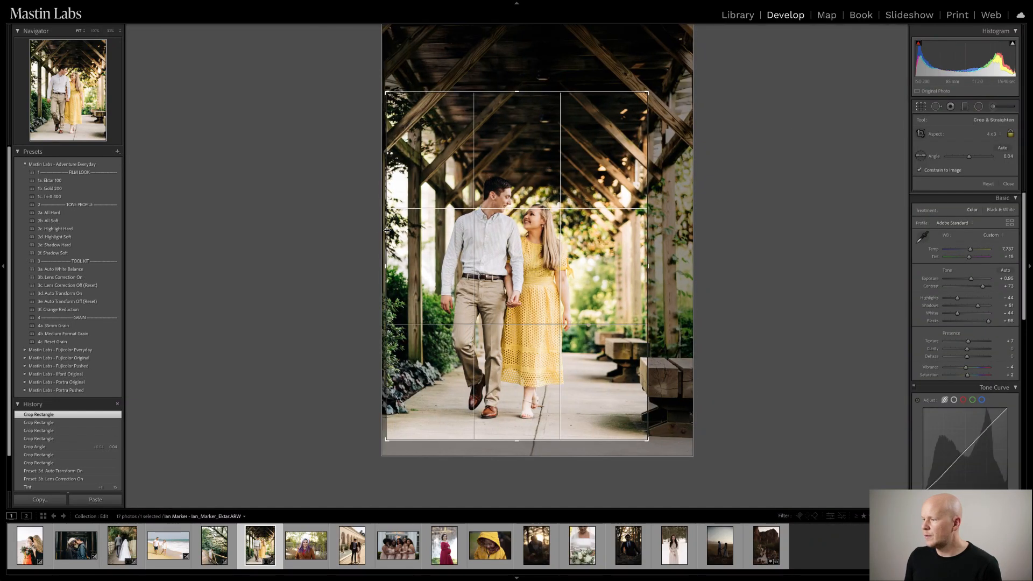
{"action": "left_click", "coordinate": [387, 230]}
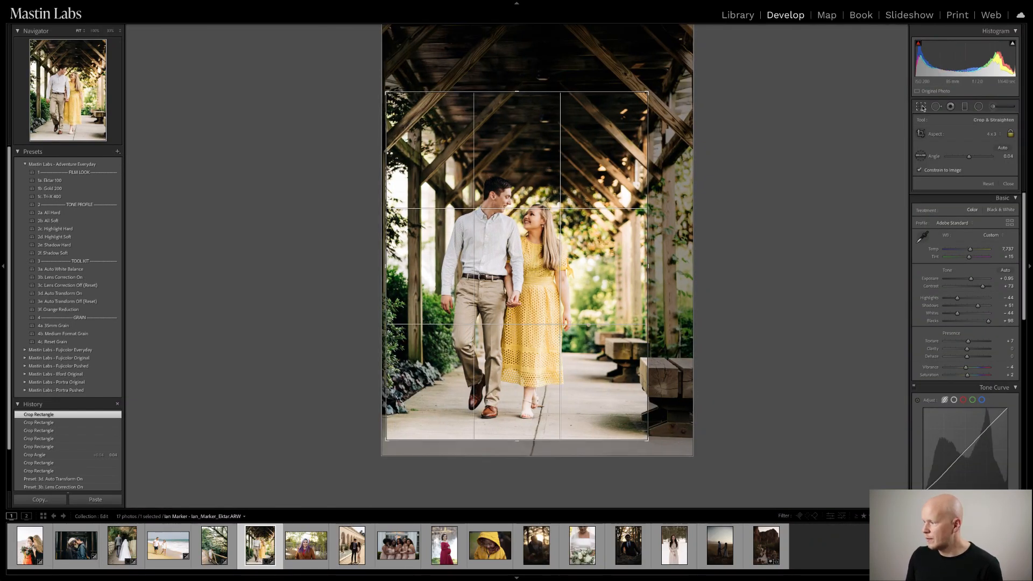
{"action": "left_click_drag", "start_coordinate": [647, 92], "coordinate": [640, 104]}
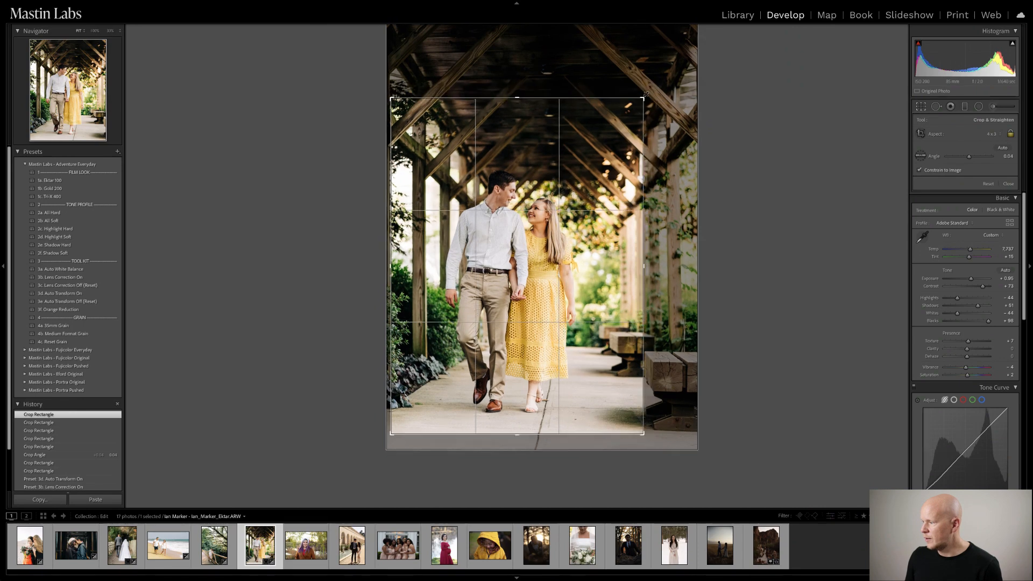
{"action": "left_click", "coordinate": [921, 107]}
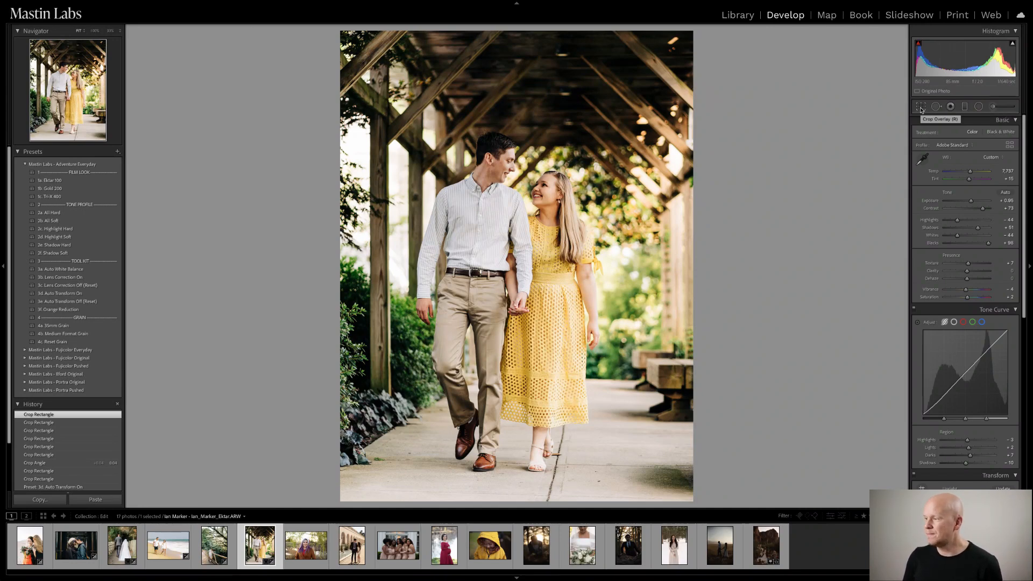
- Compare the pergola photo before and after editing in a split view, including the couple's faces and clothes up close
{"action": "key", "text": "shift+y"}
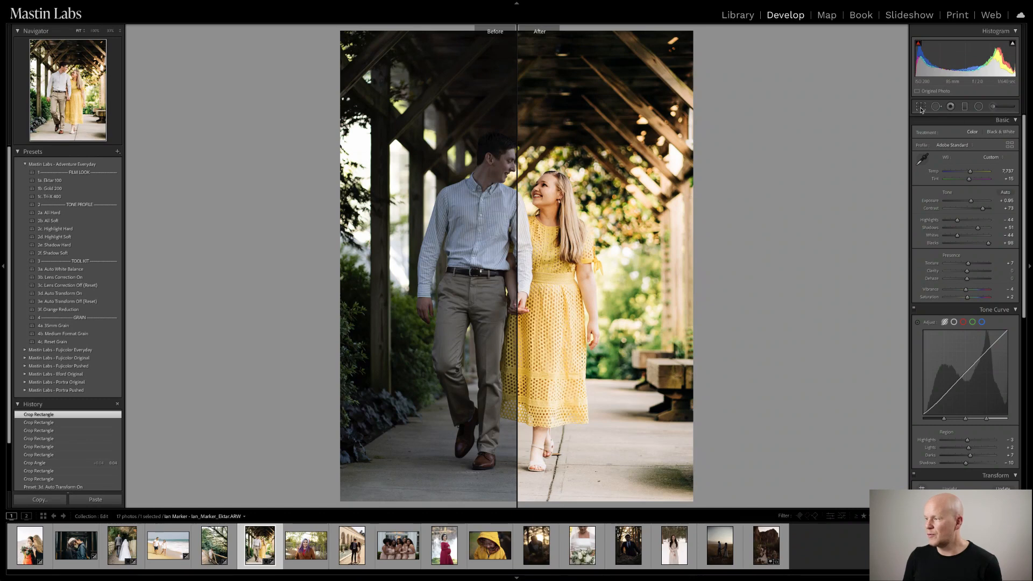
{"action": "left_click", "coordinate": [577, 268]}
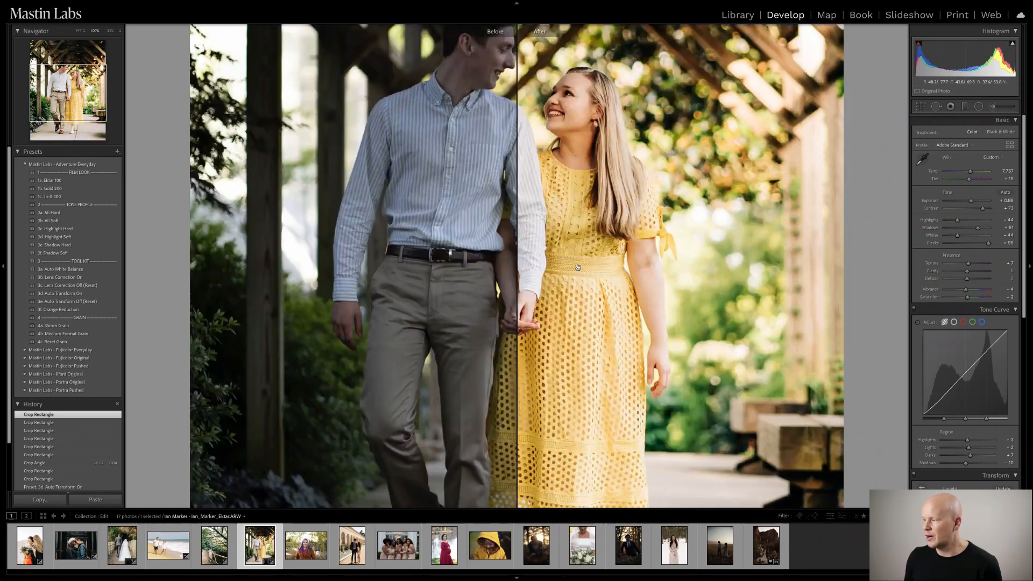
{"action": "left_click_drag", "start_coordinate": [567, 237], "coordinate": [646, 315]}
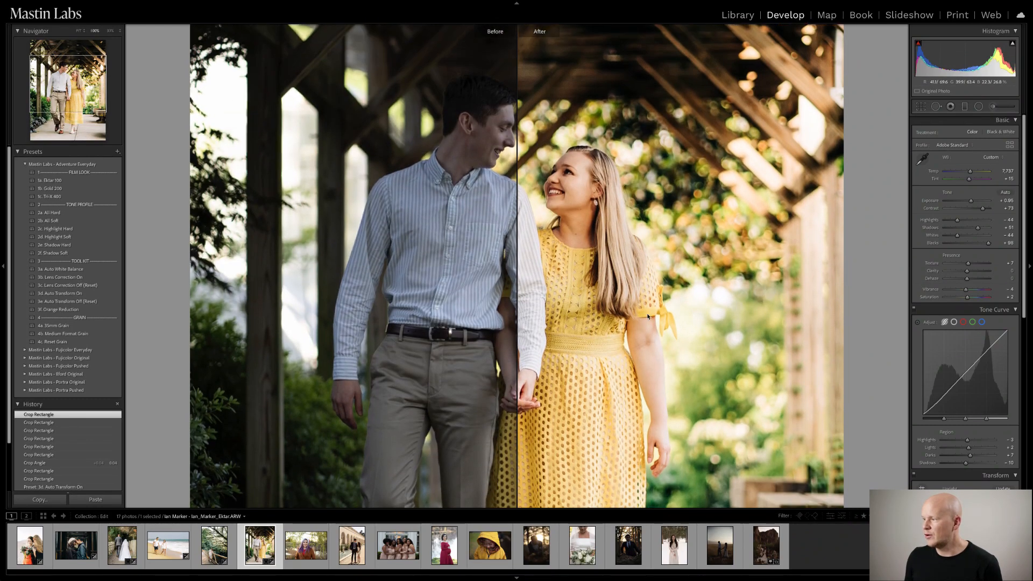
{"action": "left_click", "coordinate": [647, 315]}
{"action": "left_click", "coordinate": [589, 269]}
{"action": "left_click", "coordinate": [589, 269]}
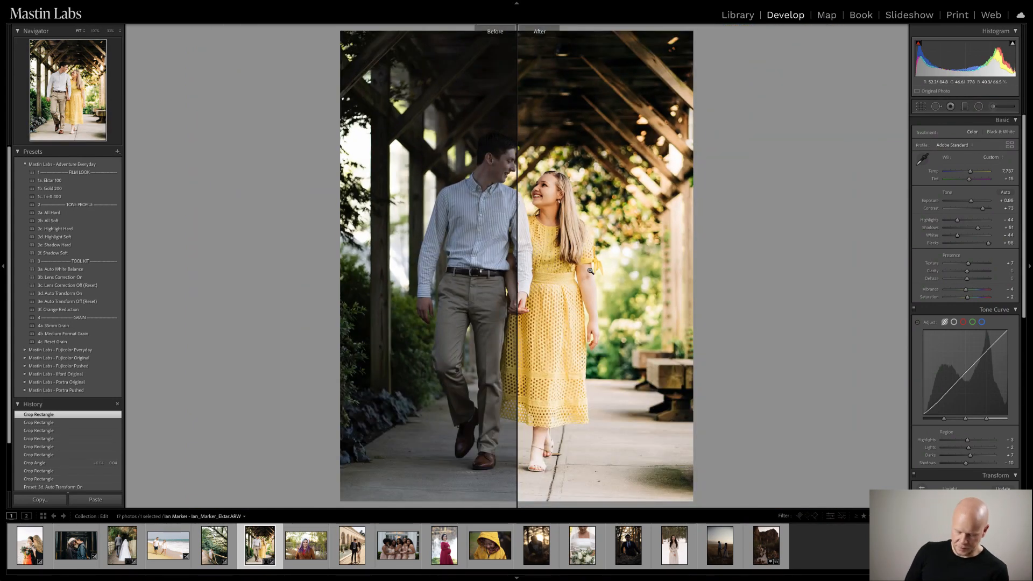
{"action": "key", "text": "y"}
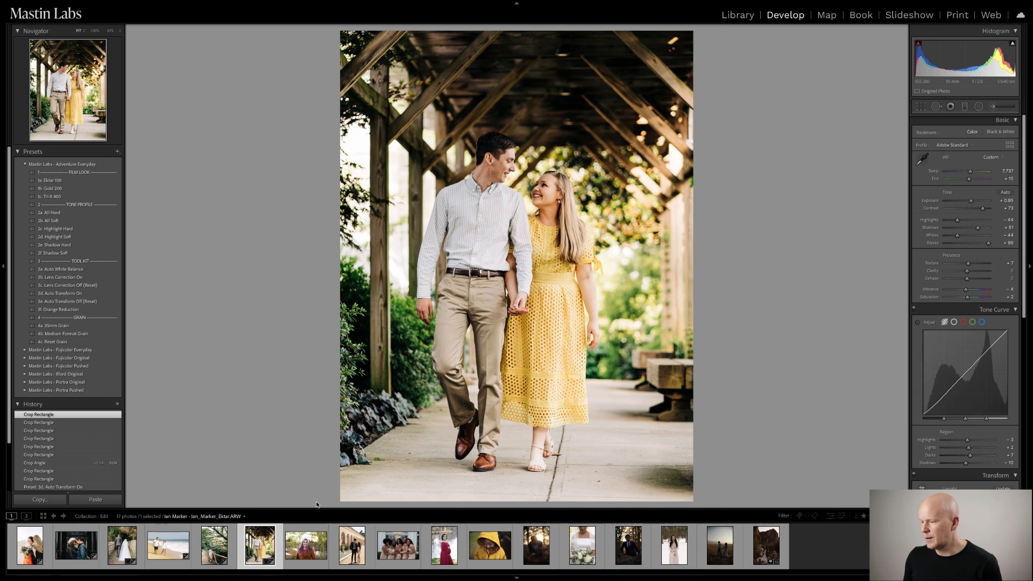
- Apply the Fujicolor Everyday Superia 400 preset to the portrait of the woman in the Santa hat, with exposure -0.60
{"action": "key", "text": "Right"}
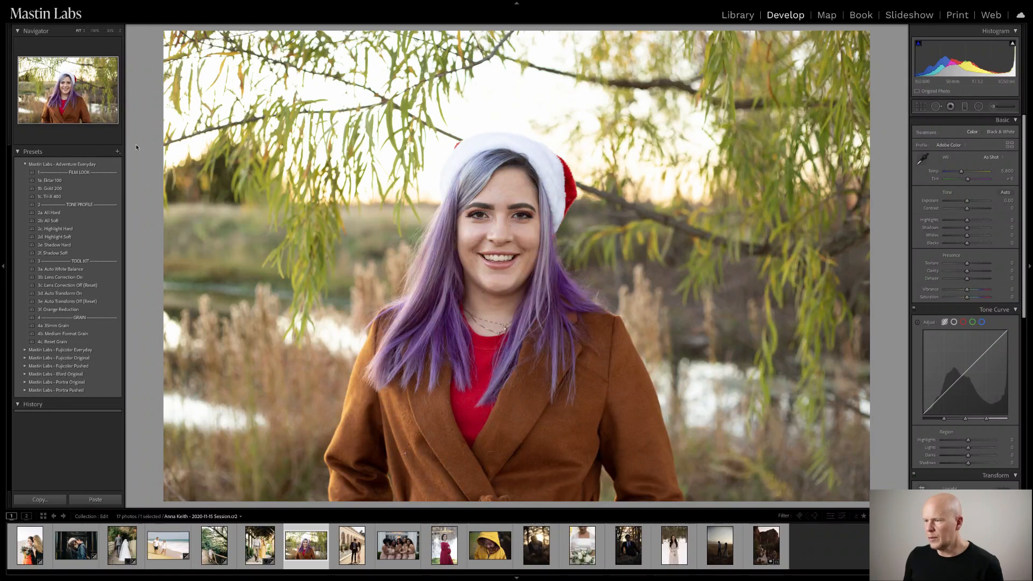
{"action": "left_click", "coordinate": [25, 165]}
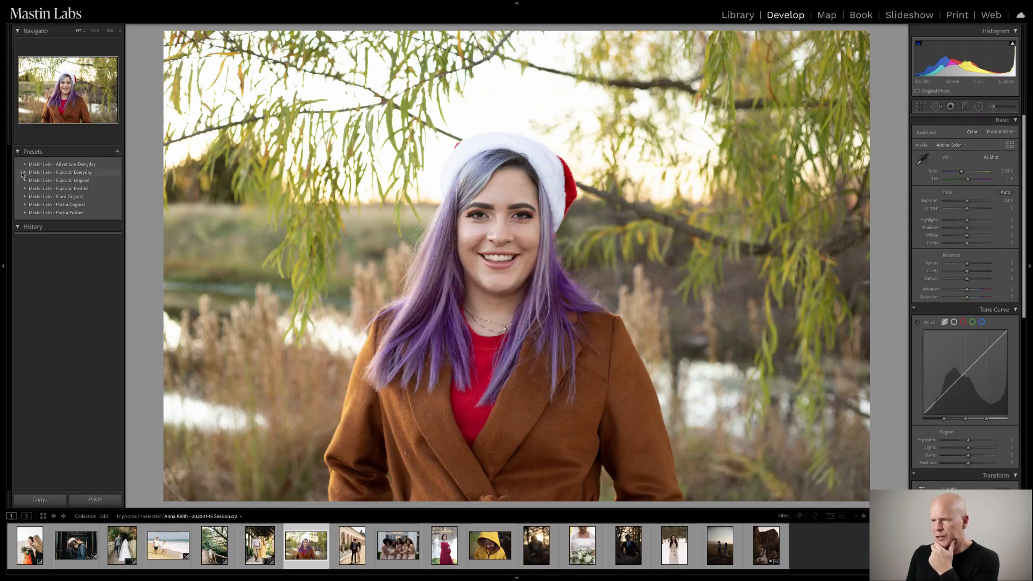
{"action": "left_click", "coordinate": [26, 172]}
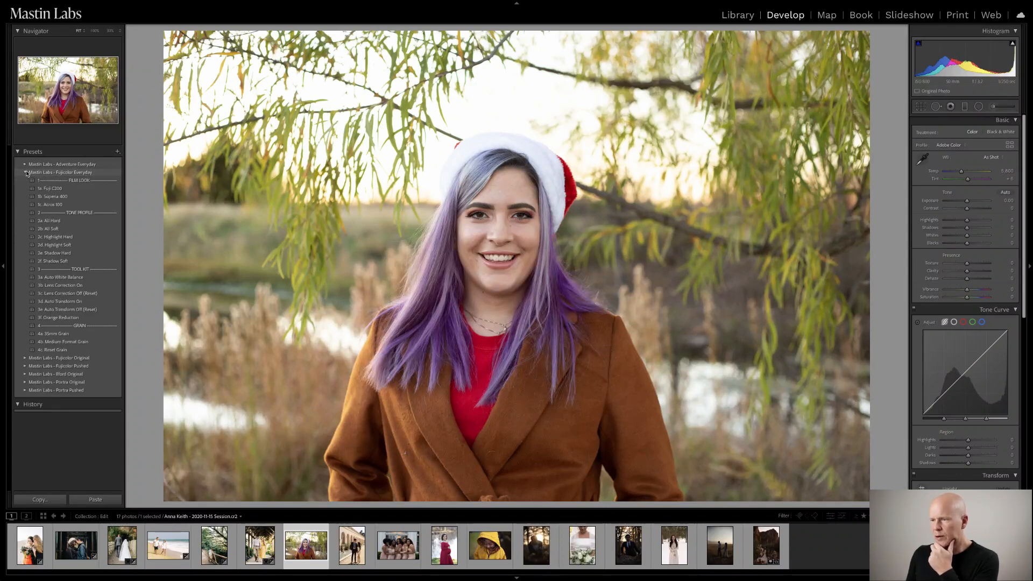
{"action": "left_click", "coordinate": [74, 198]}
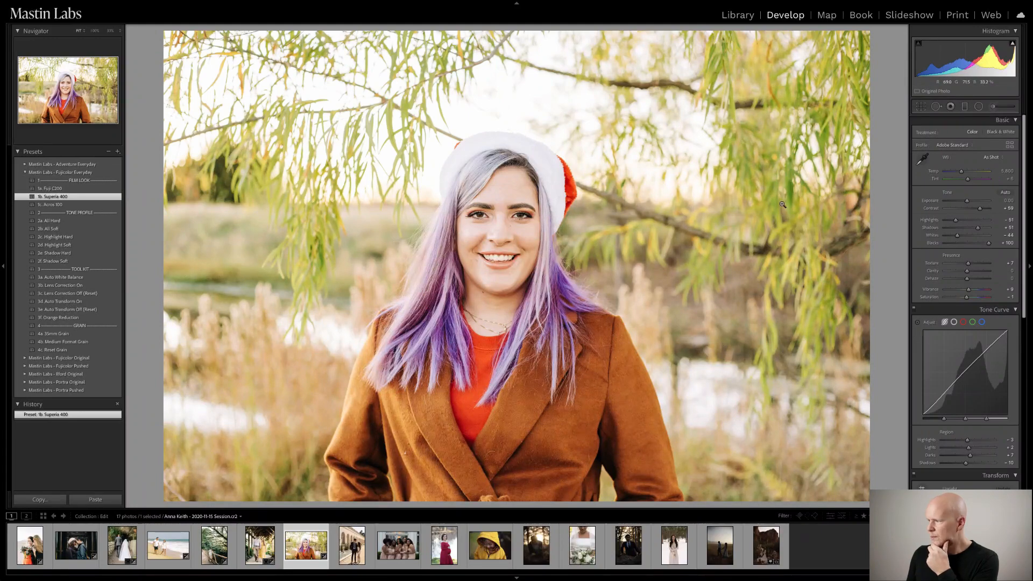
{"action": "left_click_drag", "start_coordinate": [969, 201], "coordinate": [965, 204]}
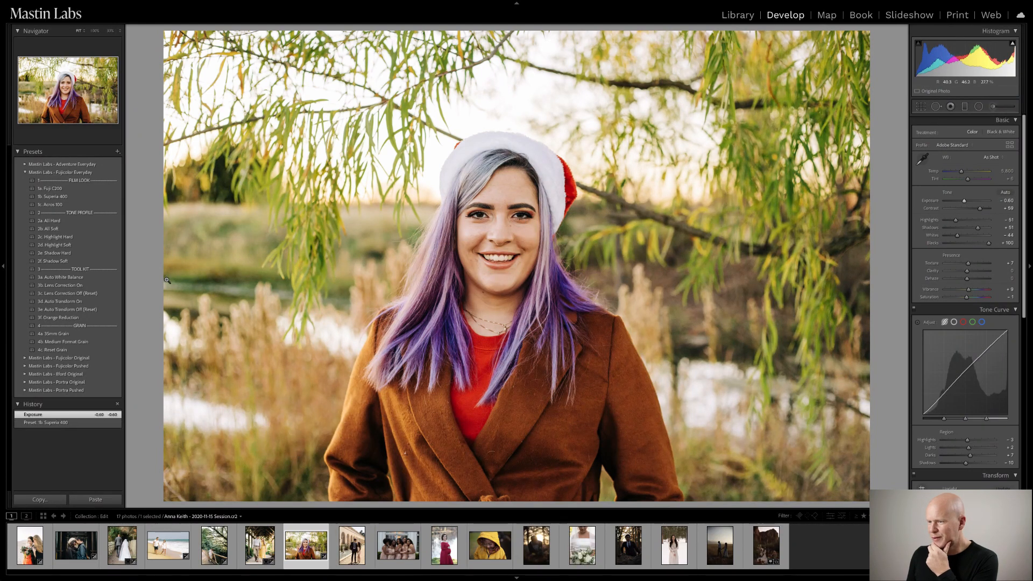
- Apply the Auto White Balance preset to the Santa hat portrait and set tint to +23, checking her skin and hair up close
{"action": "left_click", "coordinate": [94, 279]}
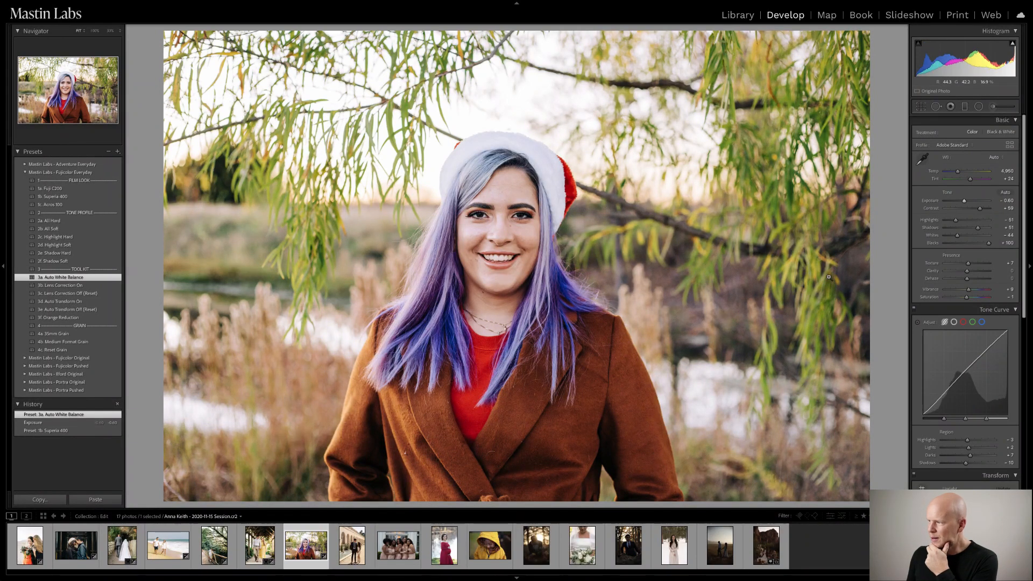
{"action": "left_click", "coordinate": [972, 180]}
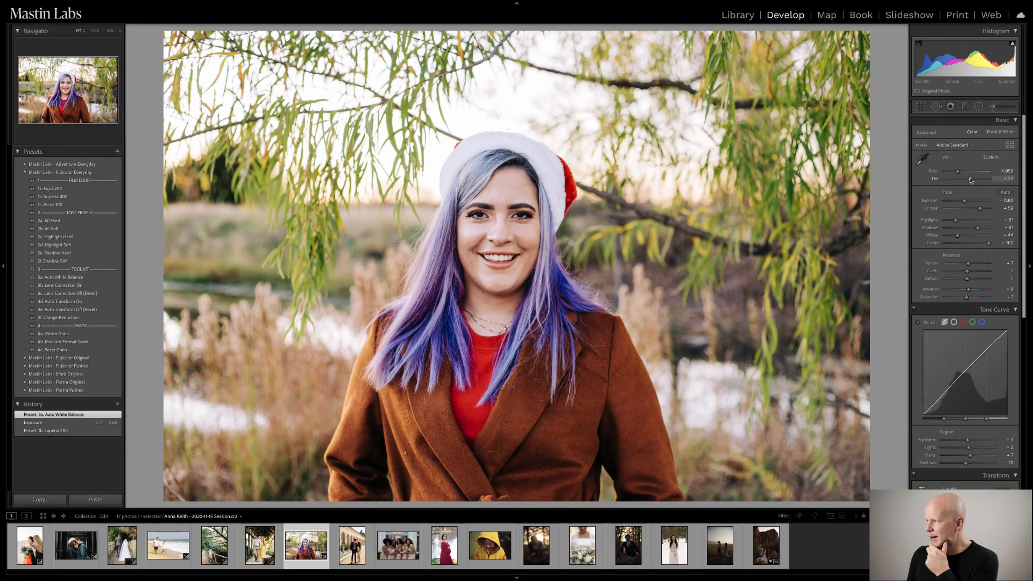
{"action": "left_click", "coordinate": [589, 288]}
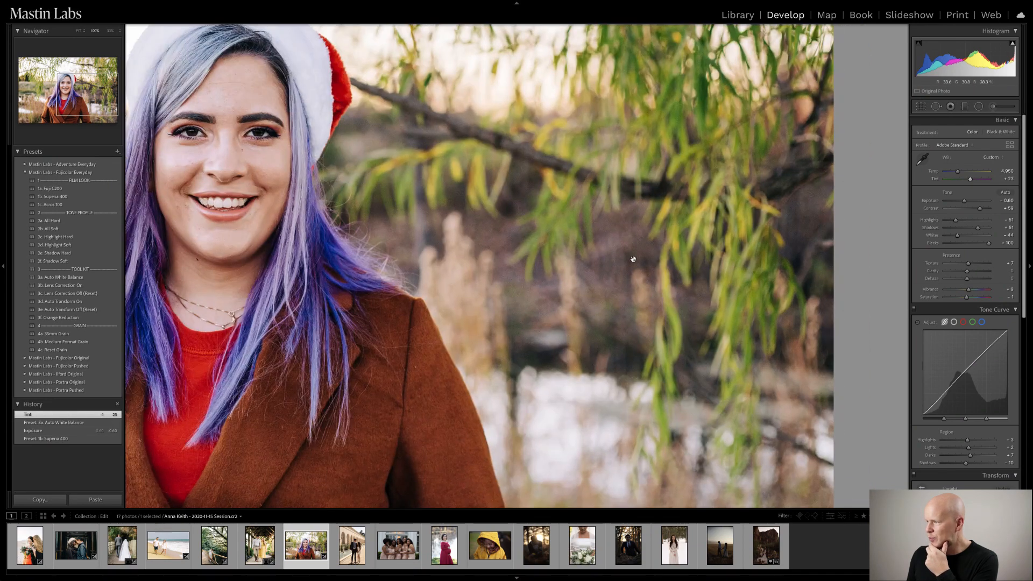
{"action": "left_click", "coordinate": [531, 288]}
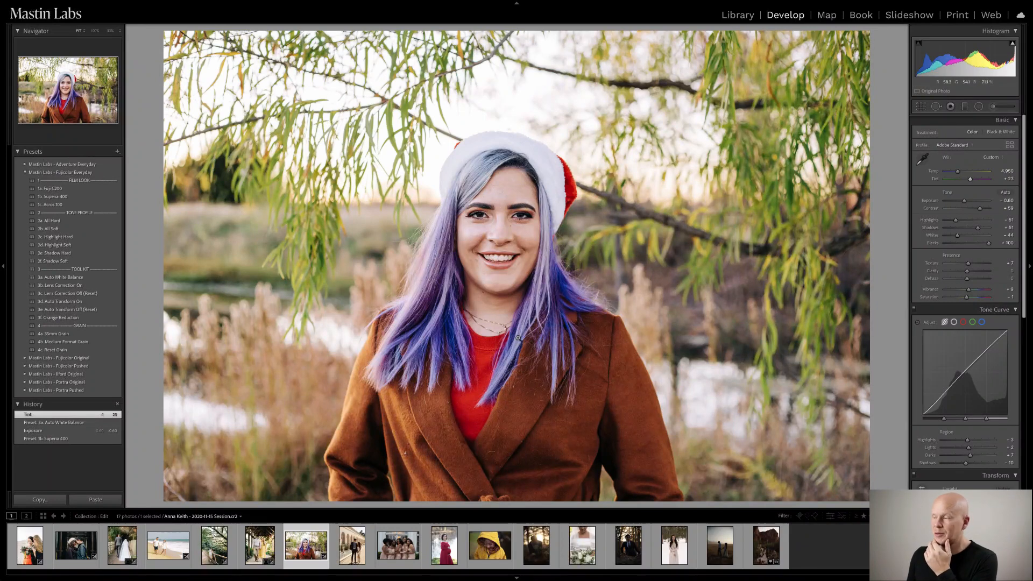
{"action": "left_click", "coordinate": [471, 376]}
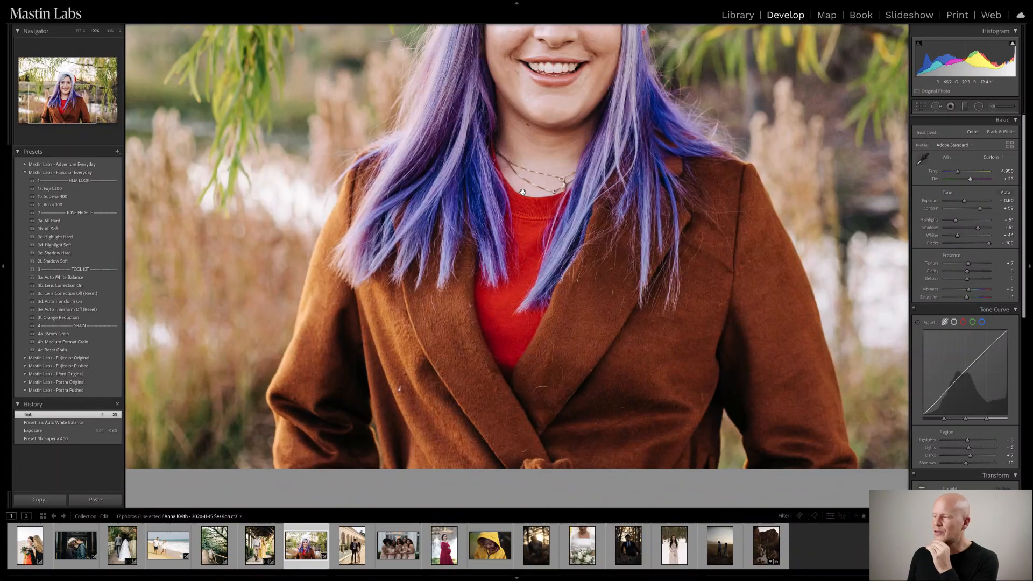
{"action": "left_click_drag", "start_coordinate": [546, 204], "coordinate": [525, 338]}
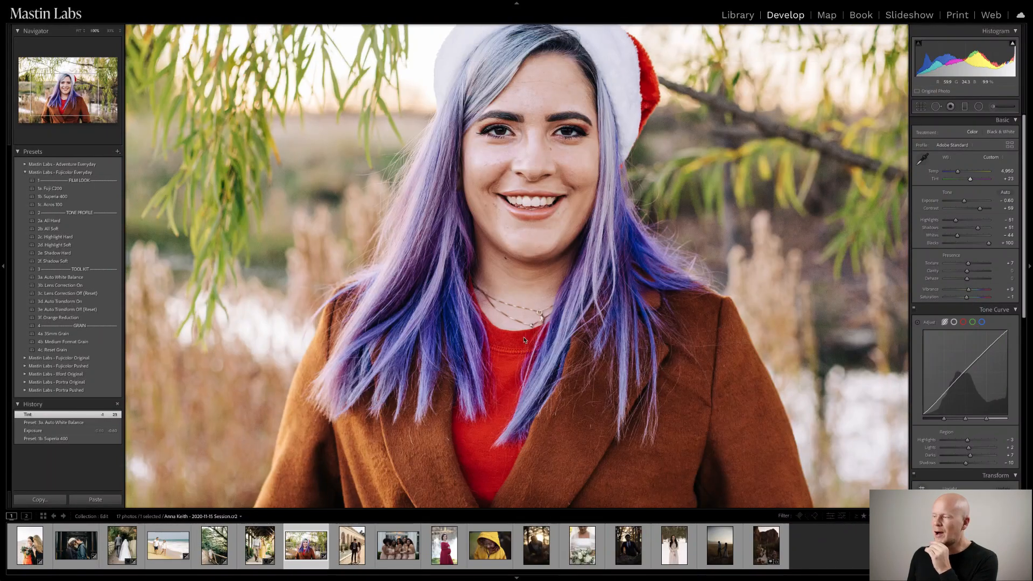
{"action": "left_click_drag", "start_coordinate": [538, 222], "coordinate": [561, 277]}
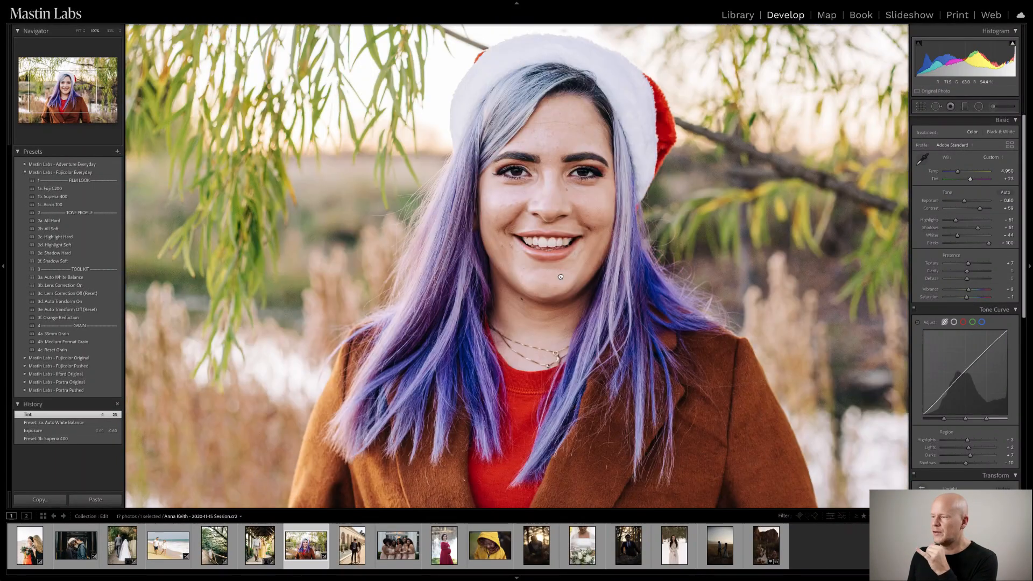
{"action": "left_click", "coordinate": [561, 276]}
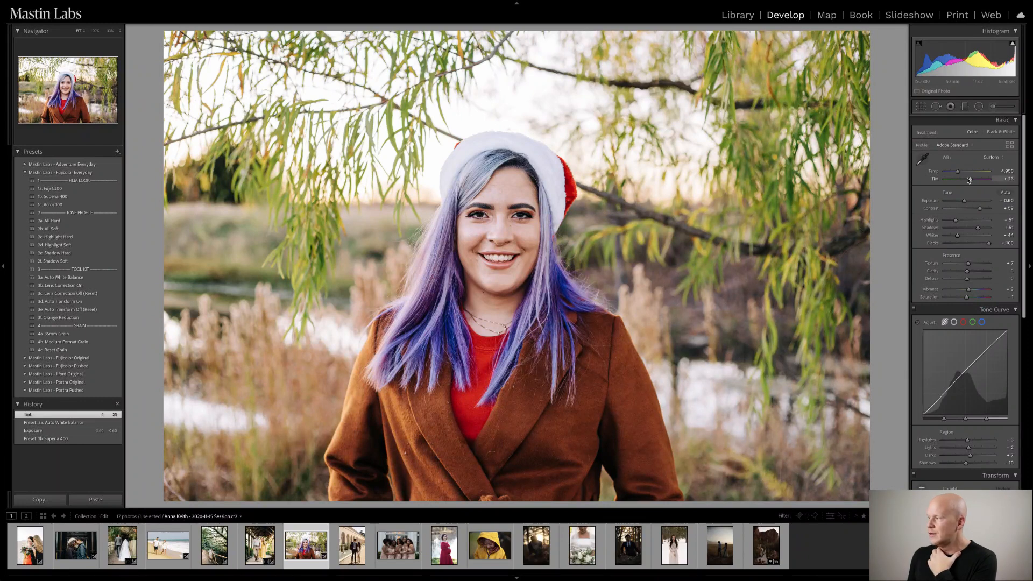
- Warm the Santa hat portrait to a temperature of 5,392, reduce its magenta tint, and apply the Lens Correction On preset
{"action": "left_click_drag", "start_coordinate": [971, 180], "coordinate": [960, 174]}
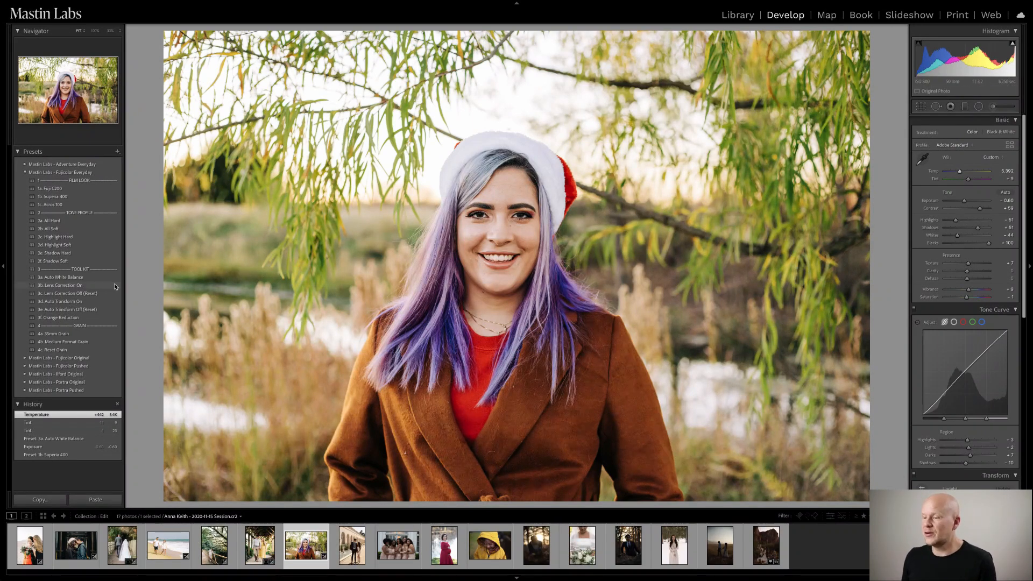
{"action": "left_click", "coordinate": [92, 286]}
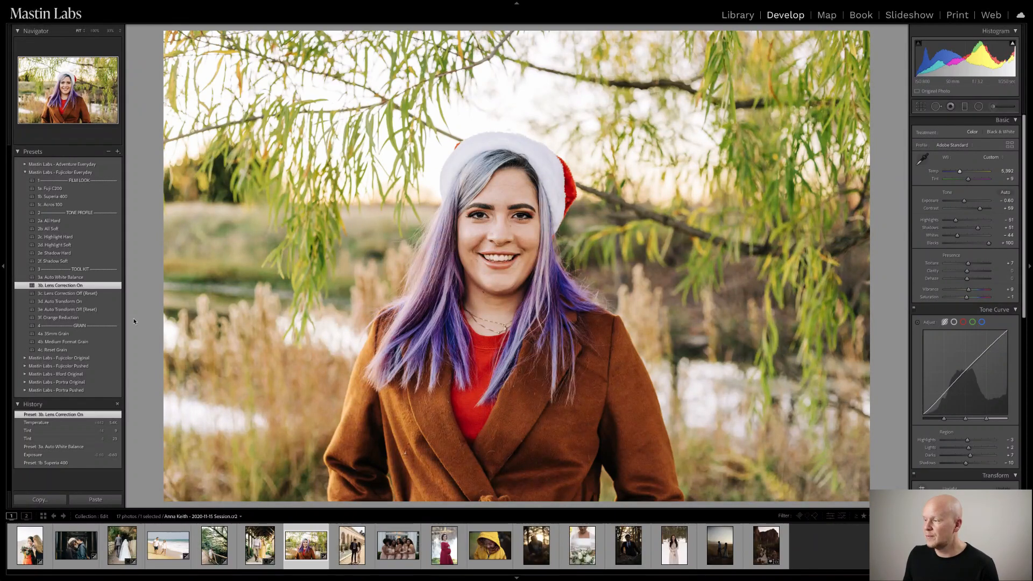
- Compare the Santa hat portrait before and after editing in a split view, including her face and hair up close
{"action": "key", "text": "y"}
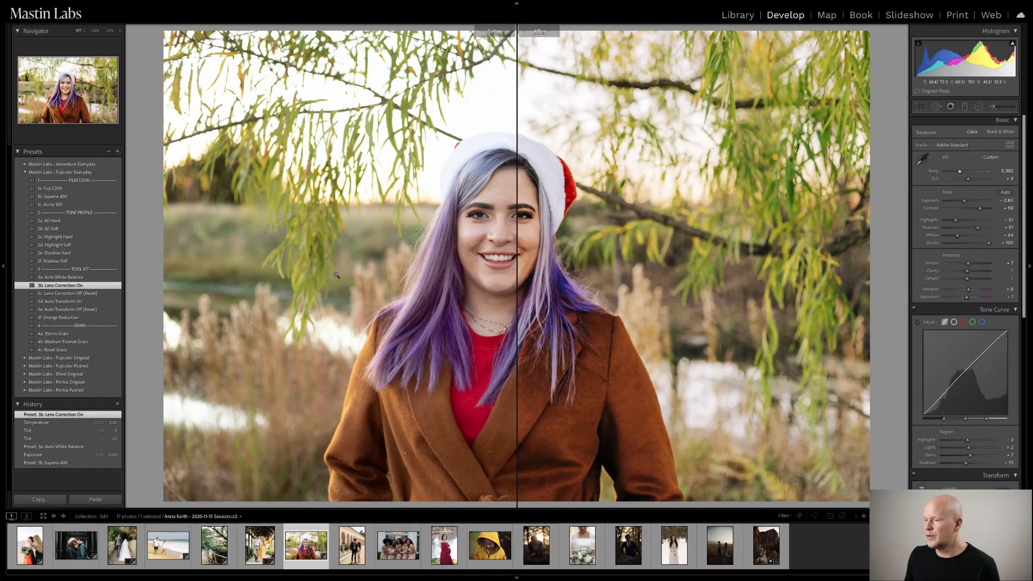
{"action": "left_click", "coordinate": [494, 260]}
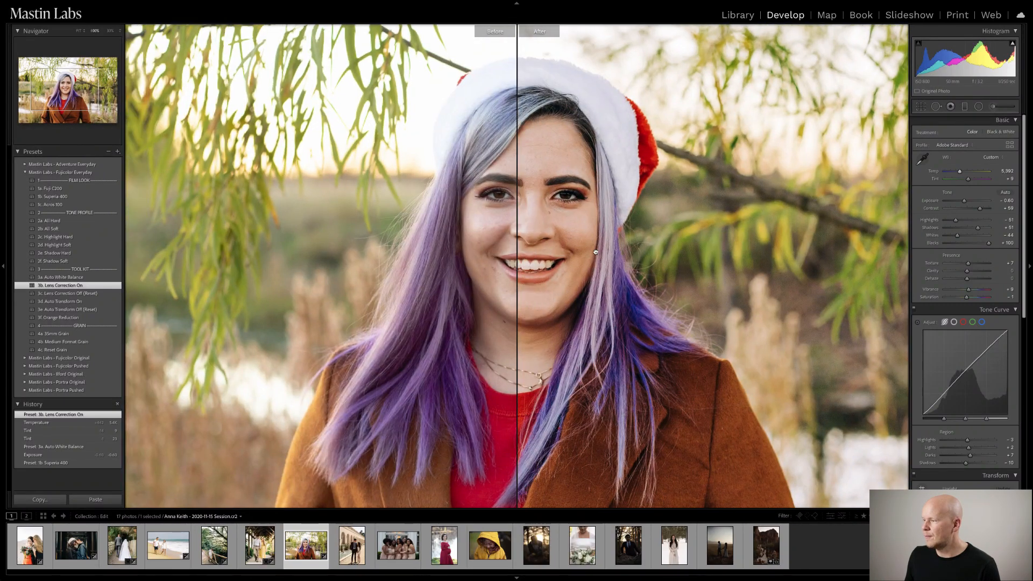
{"action": "left_click_drag", "start_coordinate": [596, 252], "coordinate": [499, 252]}
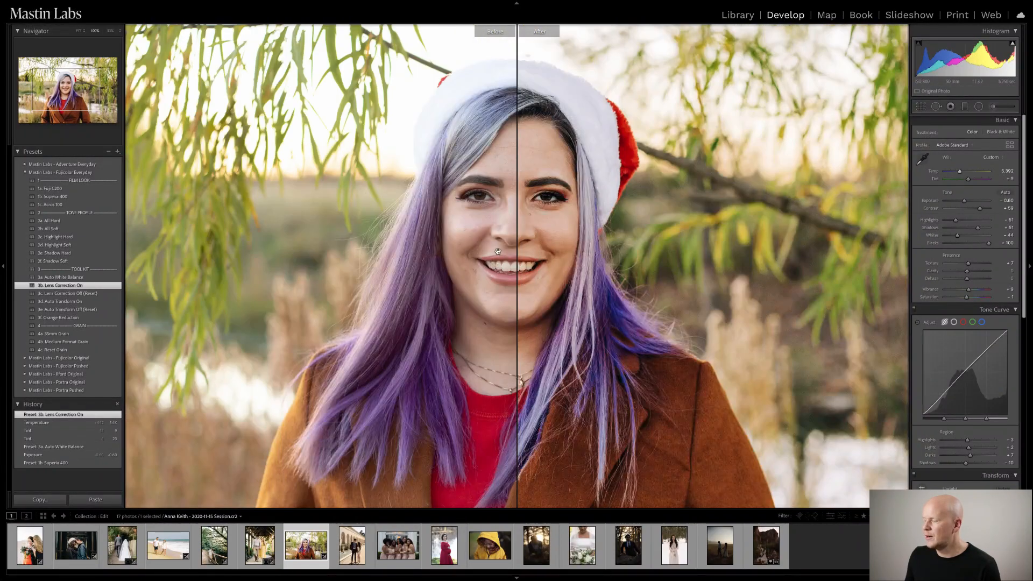
{"action": "key", "text": "y"}
{"action": "left_click", "coordinate": [512, 252]}
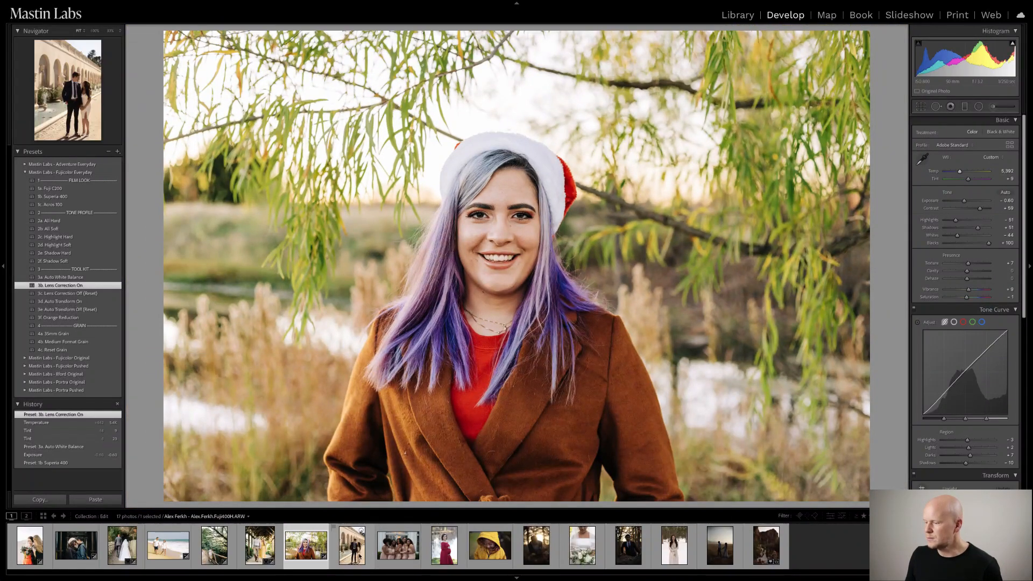
- Apply the Fujicolor Original Fuji 400H preset to the photo of the couple beside the fountain, with exposure +1.10
{"action": "left_click", "coordinate": [352, 545]}
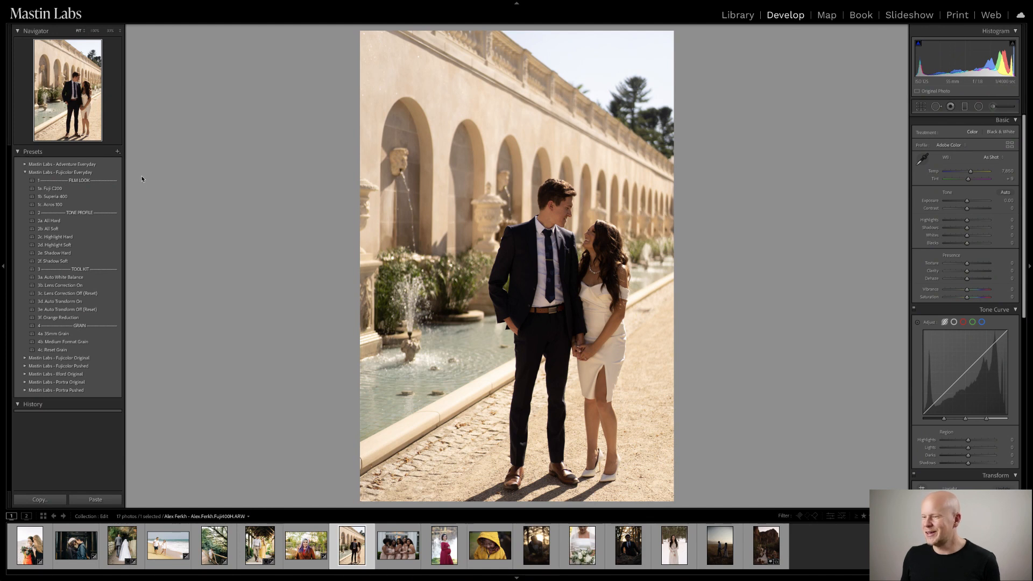
{"action": "left_click", "coordinate": [37, 171]}
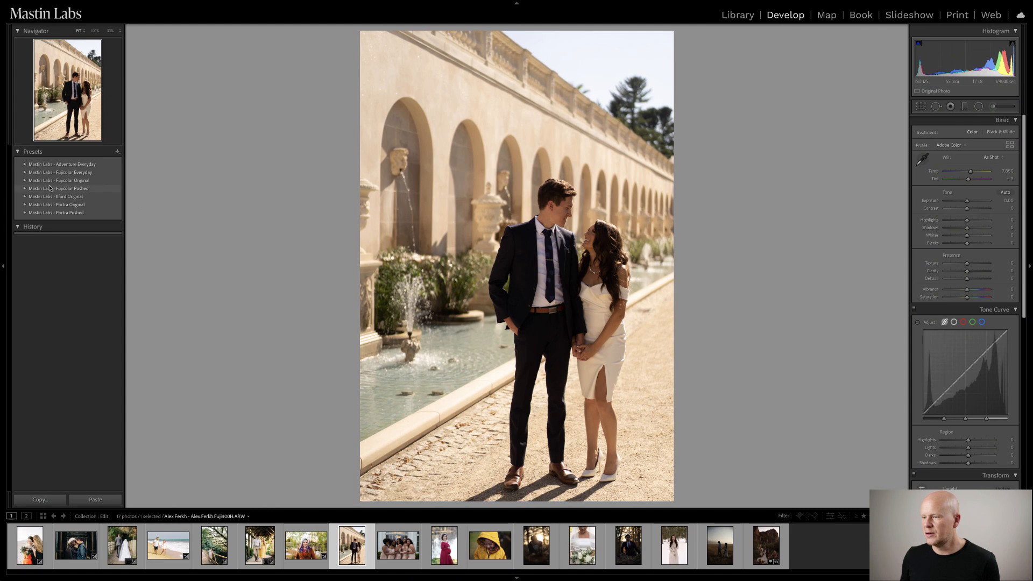
{"action": "left_click", "coordinate": [24, 180]}
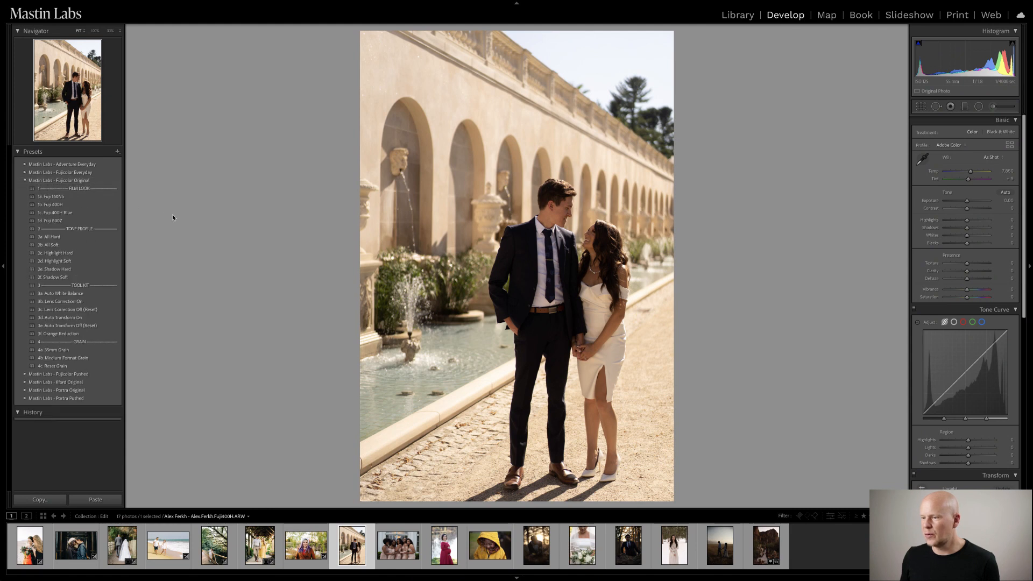
{"action": "left_click", "coordinate": [119, 206]}
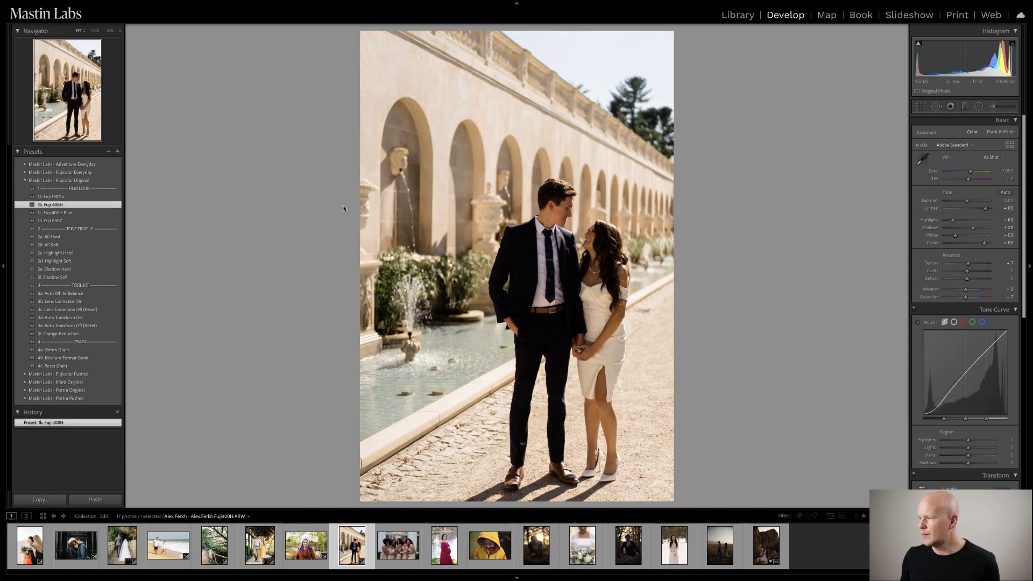
{"action": "left_click_drag", "start_coordinate": [967, 201], "coordinate": [973, 202]}
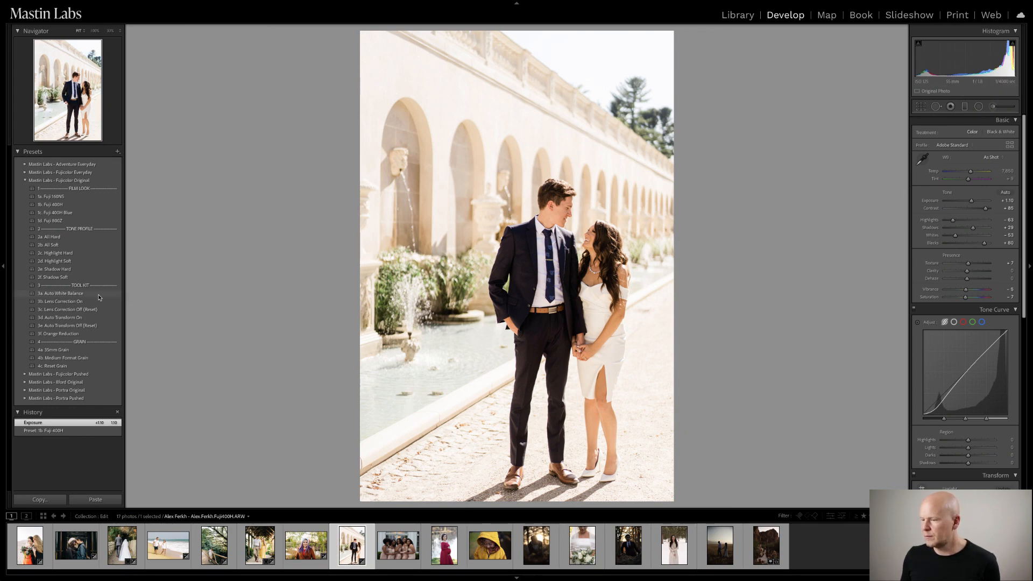
- Apply Auto White Balance to the fountain photo, compare it with the previous color, and add the All Soft tone profile
{"action": "left_click", "coordinate": [70, 293]}
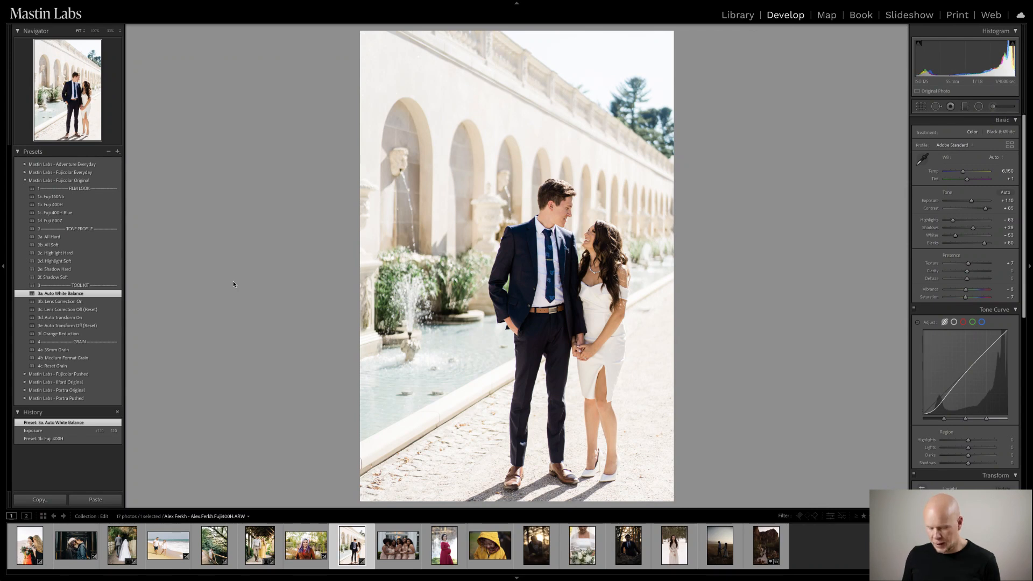
{"action": "key", "text": "ctrl+z"}
{"action": "key", "text": "ctrl+shift+z"}
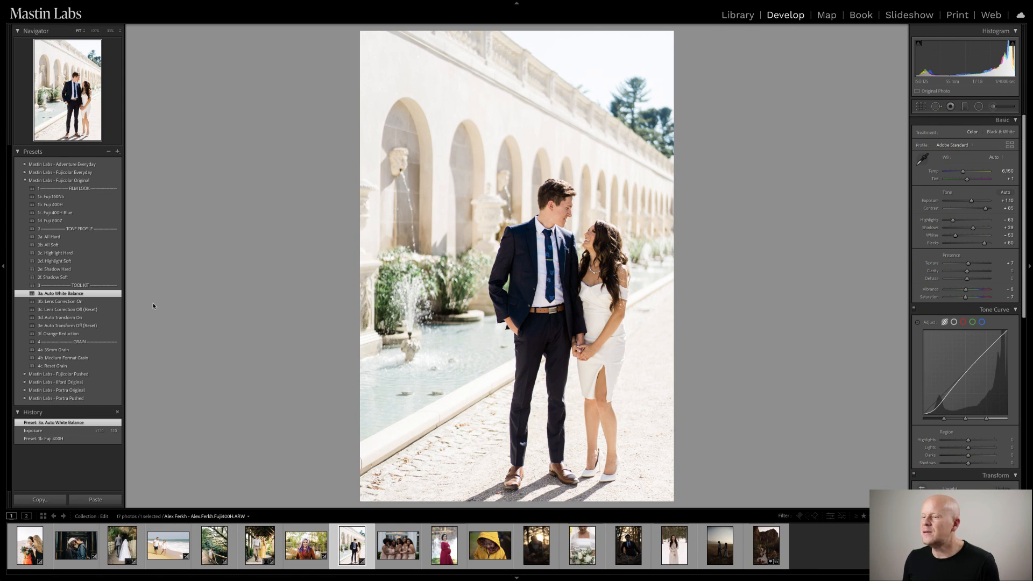
{"action": "left_click", "coordinate": [48, 245]}
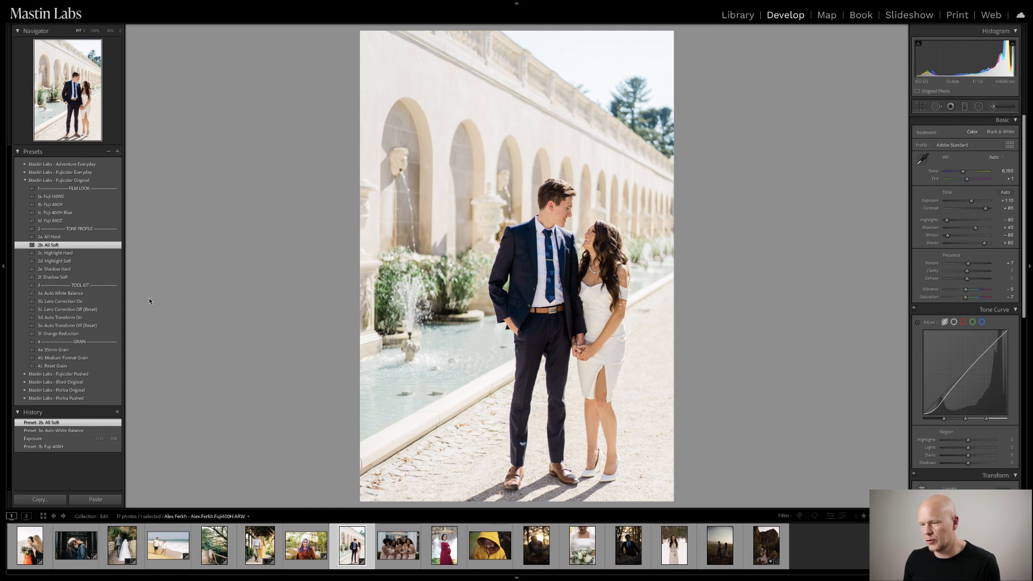
- Apply the Lens Correction On and Auto Transform On presets to the fountain photo and raise exposure to +1.35
{"action": "left_click", "coordinate": [94, 301]}
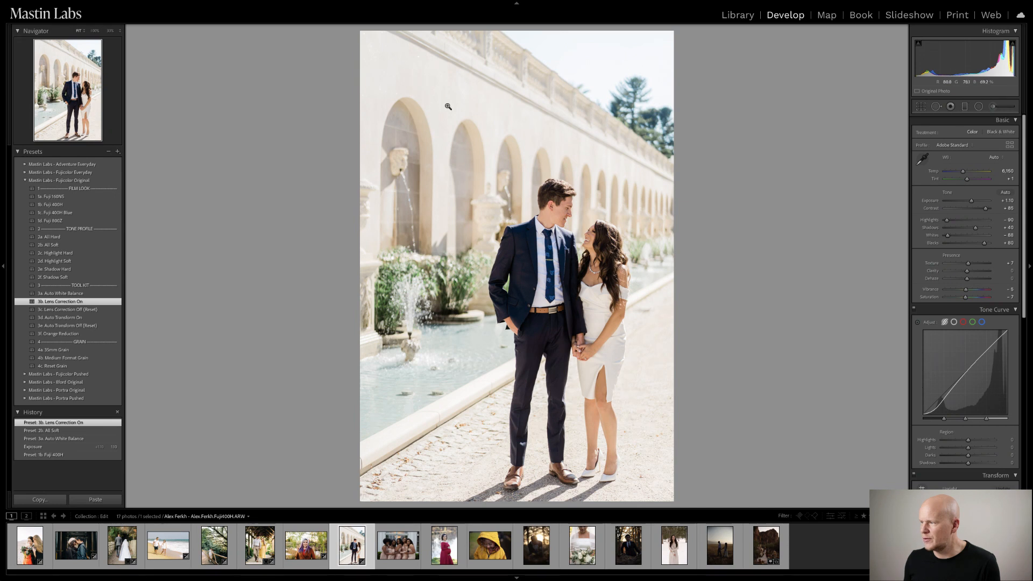
{"action": "left_click", "coordinate": [108, 318]}
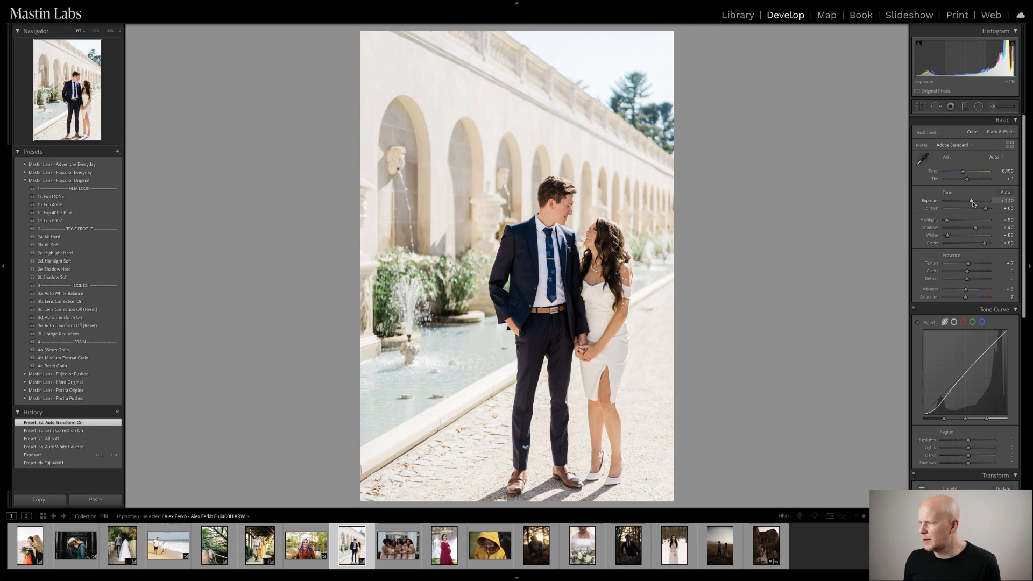
{"action": "left_click_drag", "start_coordinate": [973, 204], "coordinate": [974, 202]}
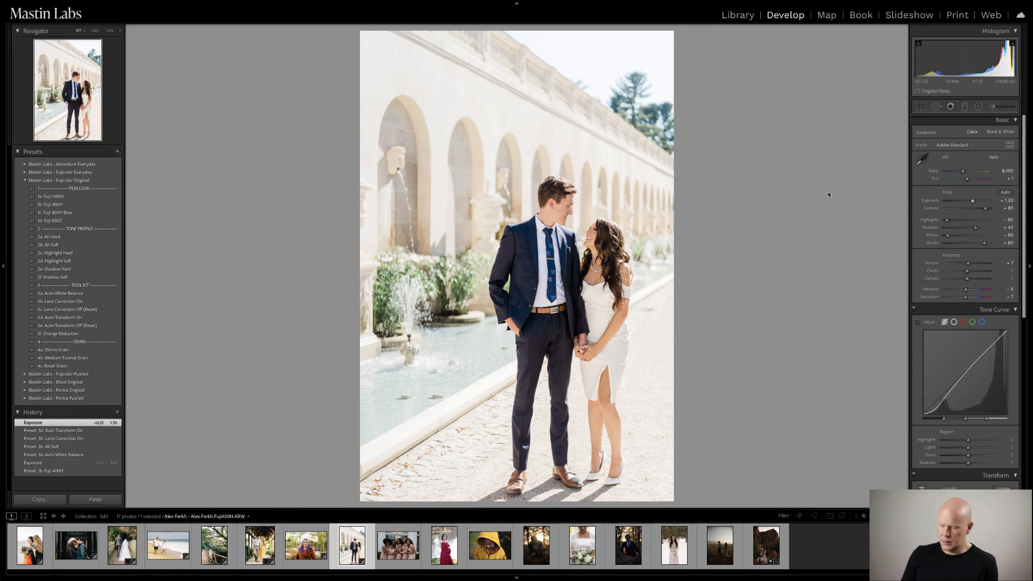
- Compare the fountain photo before and after editing in a split view, including the couple's faces and outfits up close
{"action": "key", "text": "shift+y"}
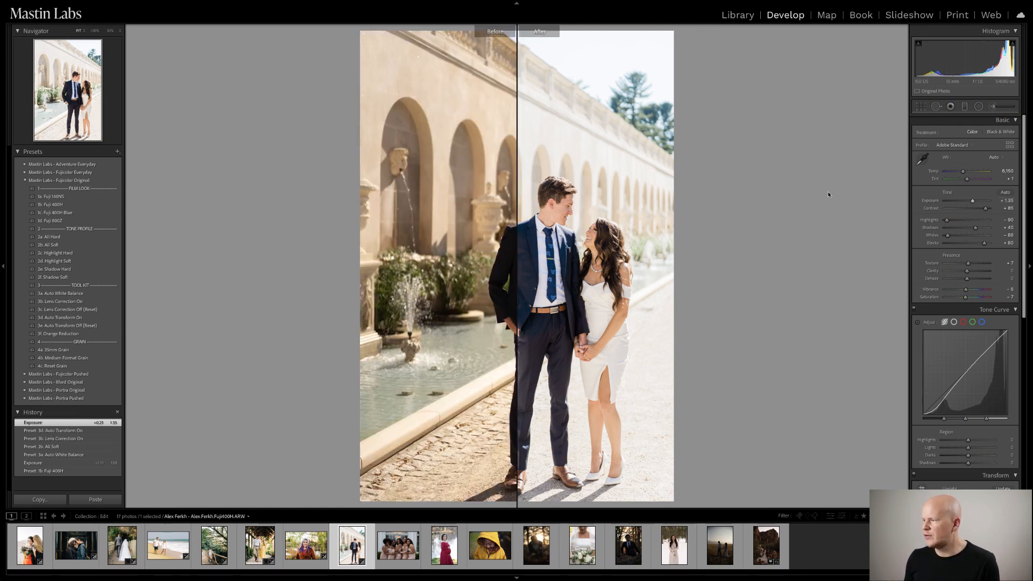
{"action": "left_click", "coordinate": [567, 257]}
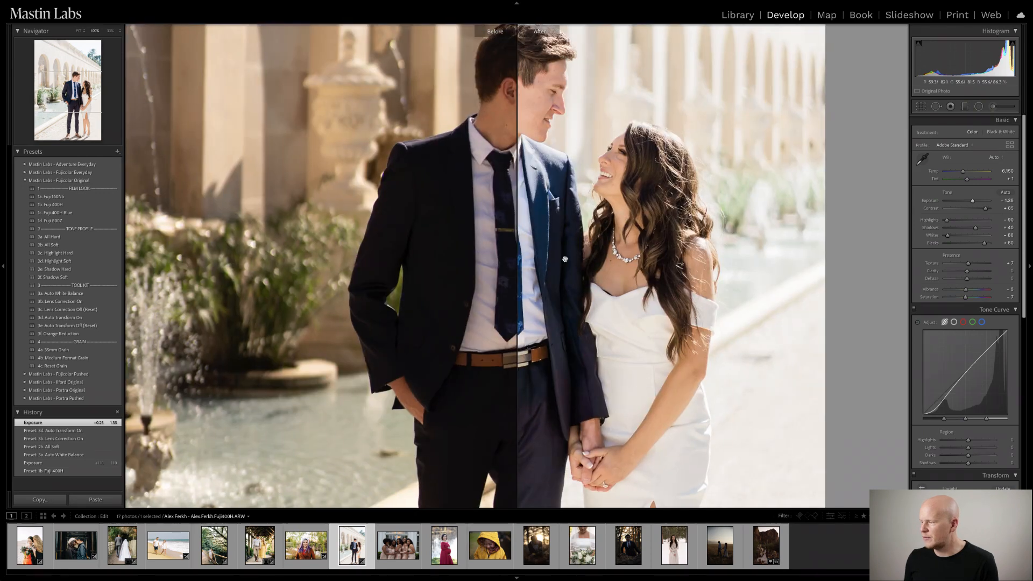
{"action": "left_click_drag", "start_coordinate": [567, 256], "coordinate": [689, 306]}
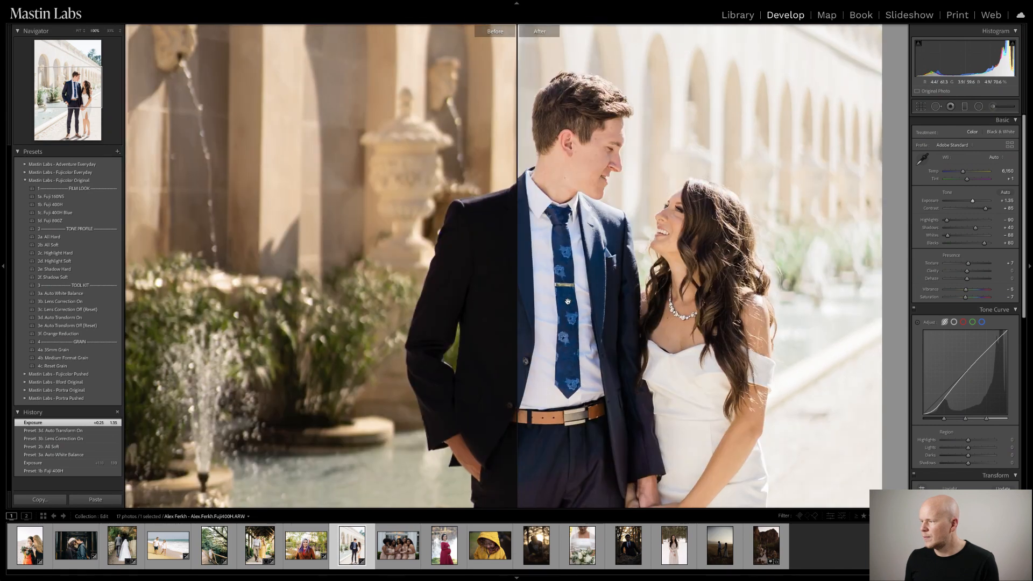
{"action": "key", "text": "y"}
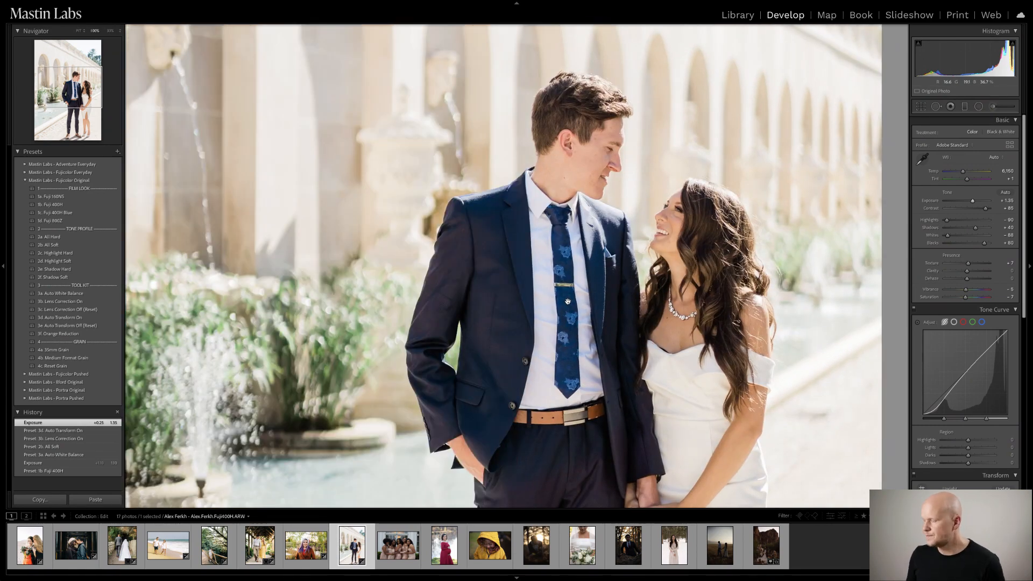
{"action": "left_click", "coordinate": [568, 302]}
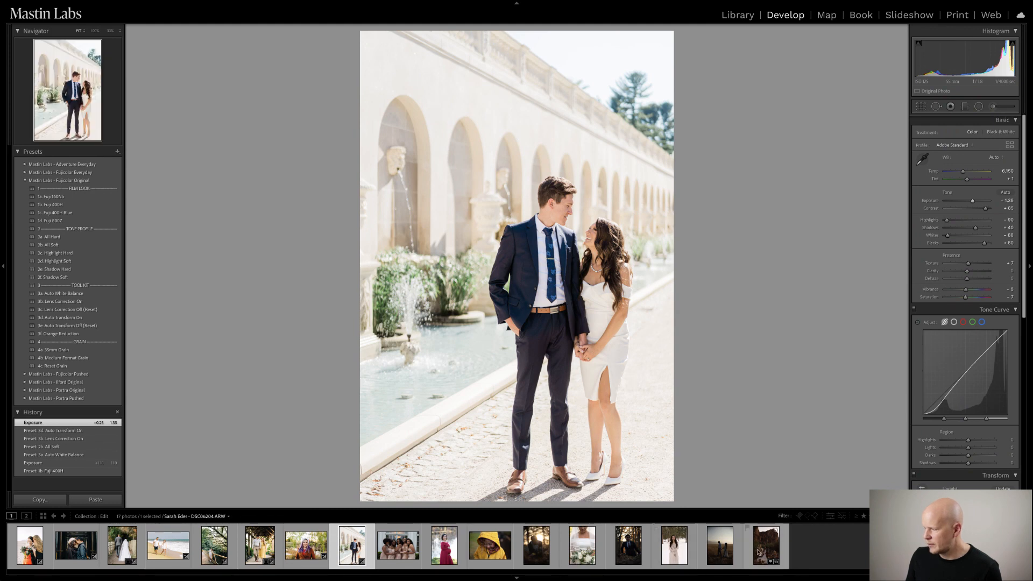
- Browse the snow portrait, the man in a suit in the woods and the couple in front of the dark doorway
{"action": "left_click", "coordinate": [670, 555]}
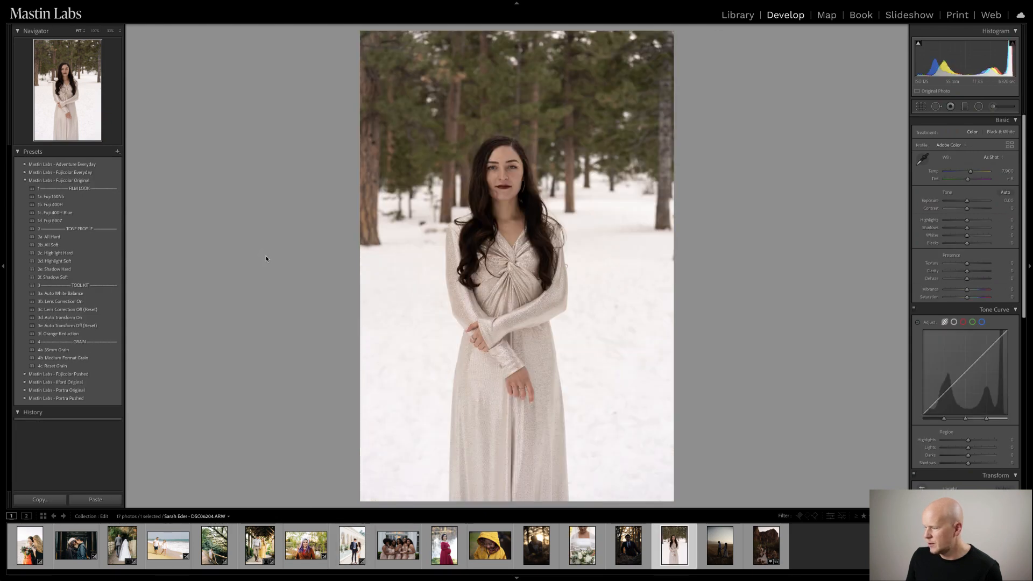
{"action": "left_click", "coordinate": [630, 547]}
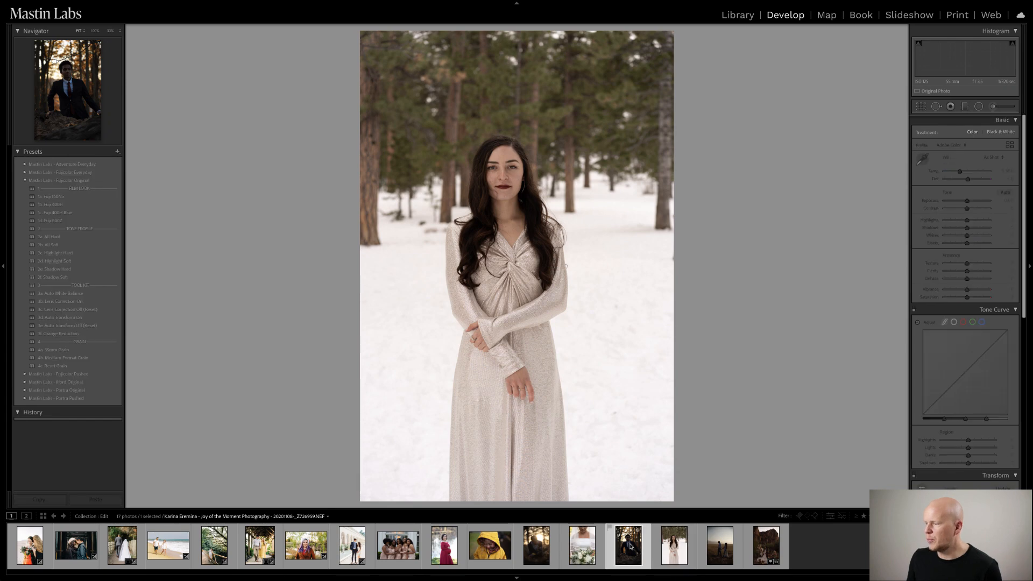
{"action": "left_click", "coordinate": [726, 546]}
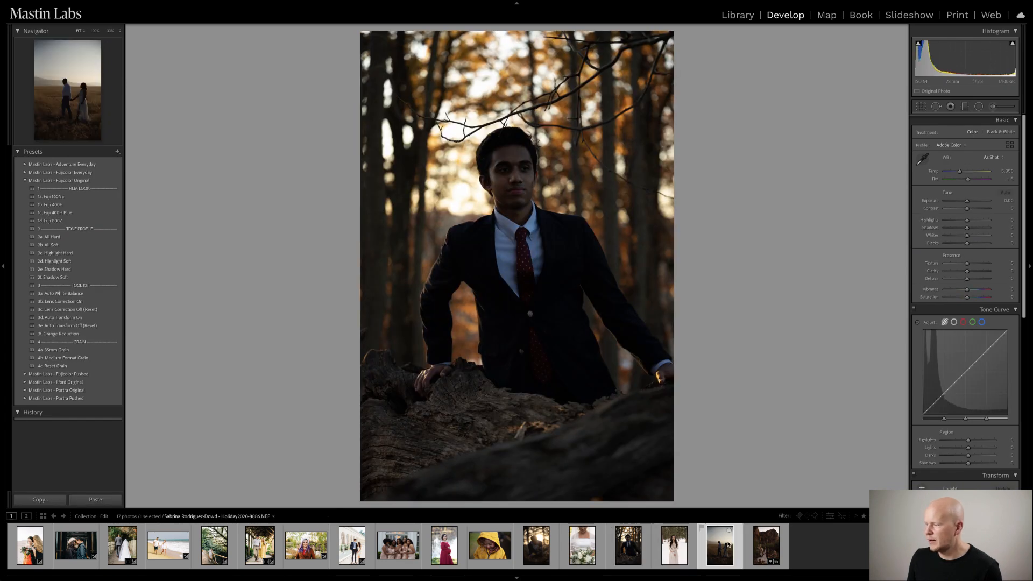
{"action": "left_click", "coordinate": [677, 552]}
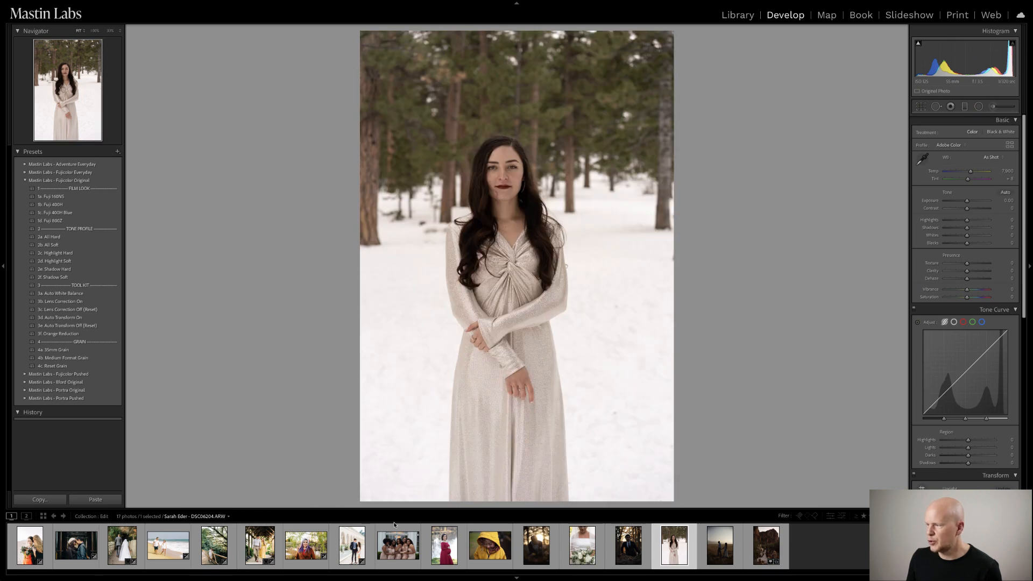
{"action": "left_click", "coordinate": [83, 555]}
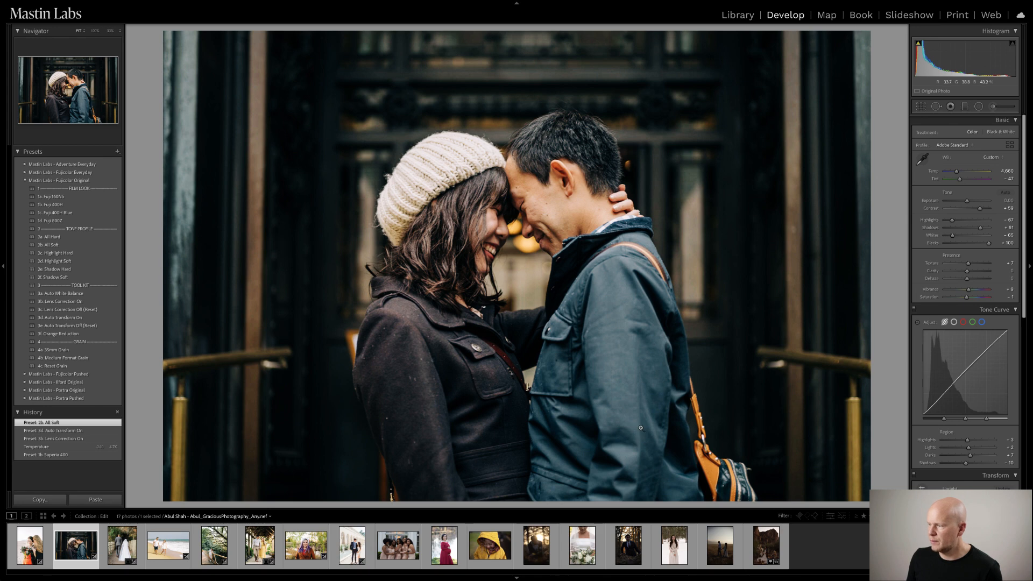
- Apply the Portra Pushed Portra 400 +1 preset to the woman's snow portrait, with exposure +0.15 and temperature about 8,760
{"action": "left_click", "coordinate": [679, 558]}
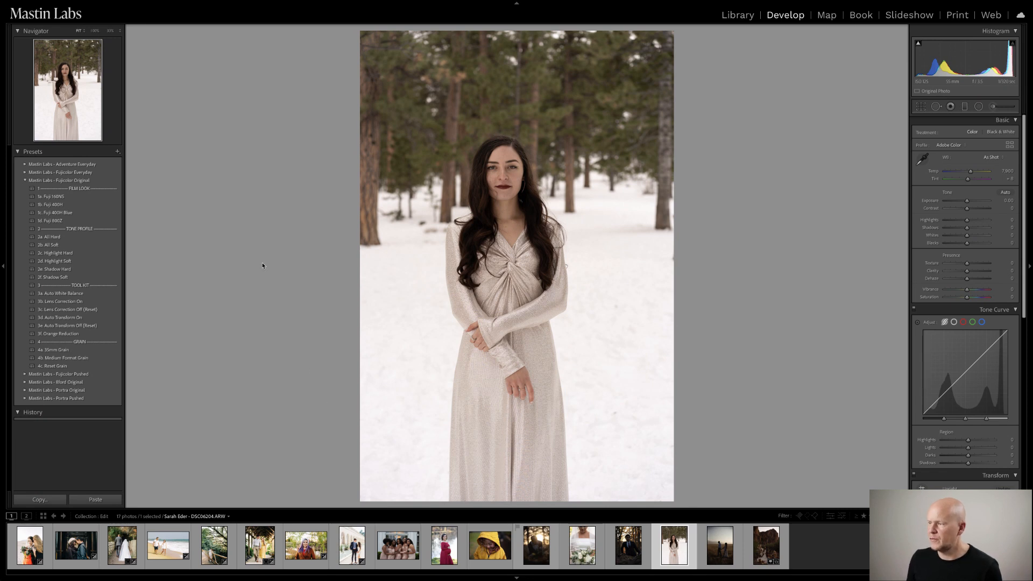
{"action": "left_click", "coordinate": [25, 181]}
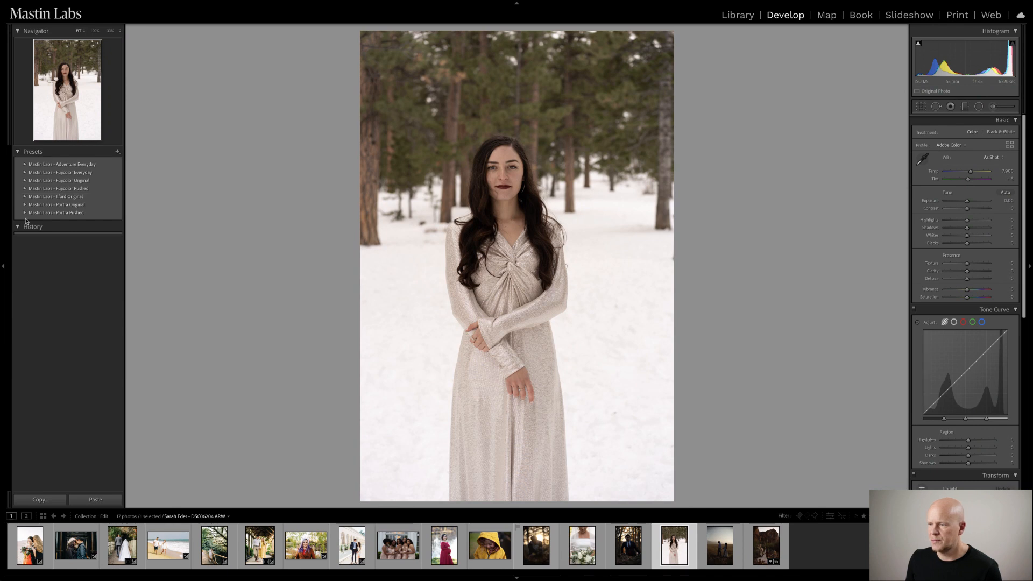
{"action": "left_click", "coordinate": [44, 213]}
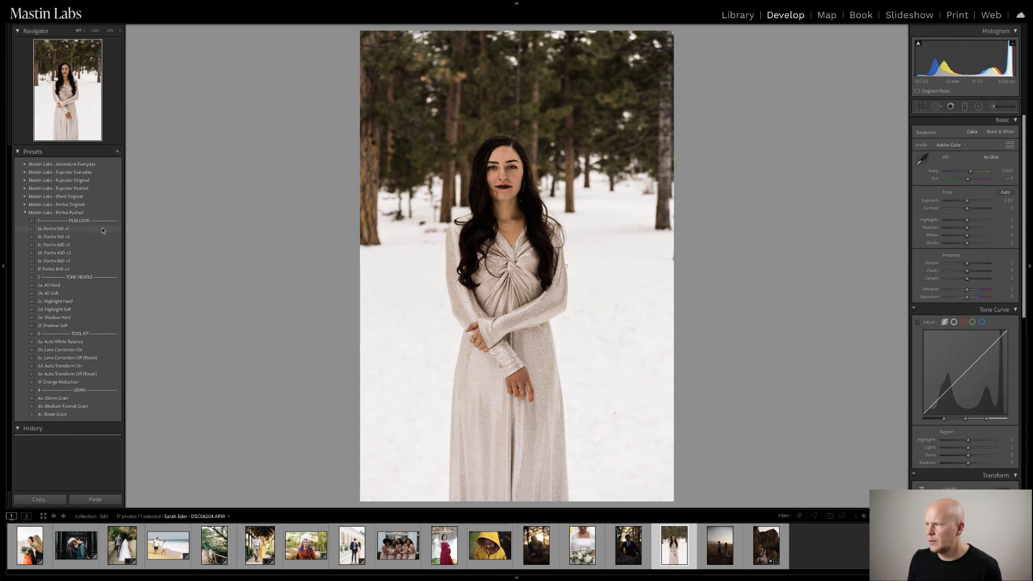
{"action": "left_click", "coordinate": [86, 245]}
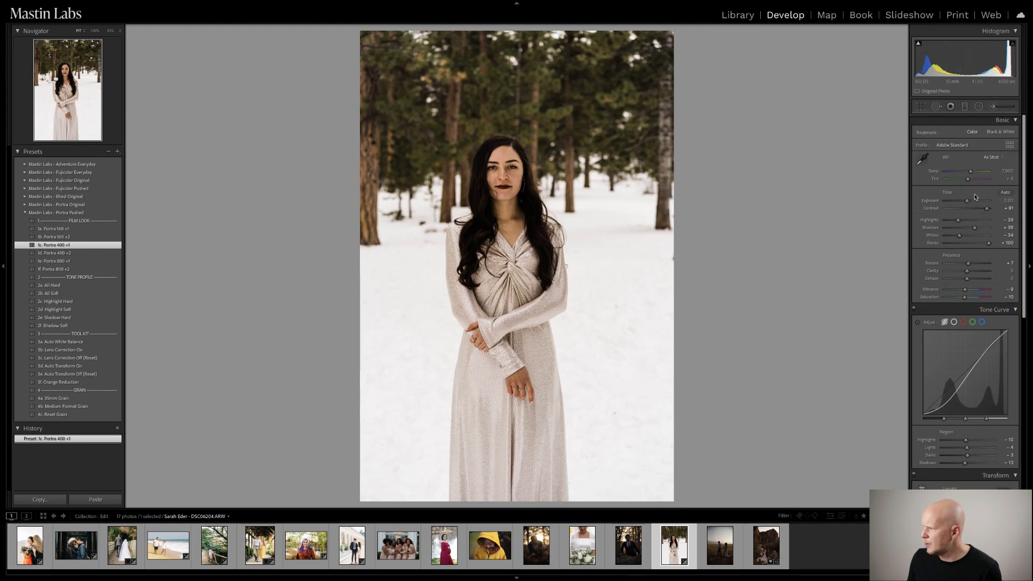
{"action": "left_click_drag", "start_coordinate": [967, 202], "coordinate": [969, 203]}
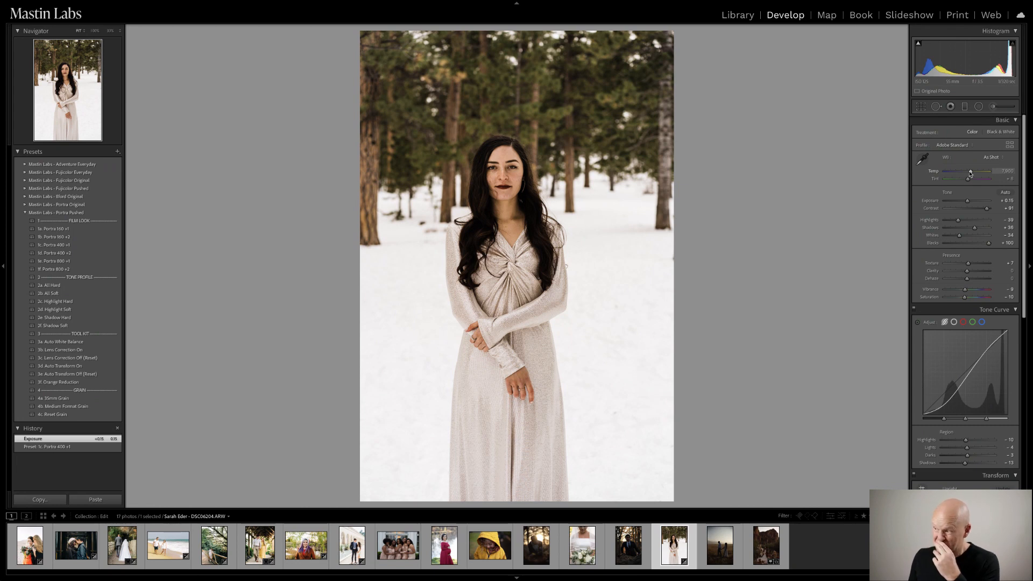
{"action": "left_click_drag", "start_coordinate": [971, 172], "coordinate": [973, 172]}
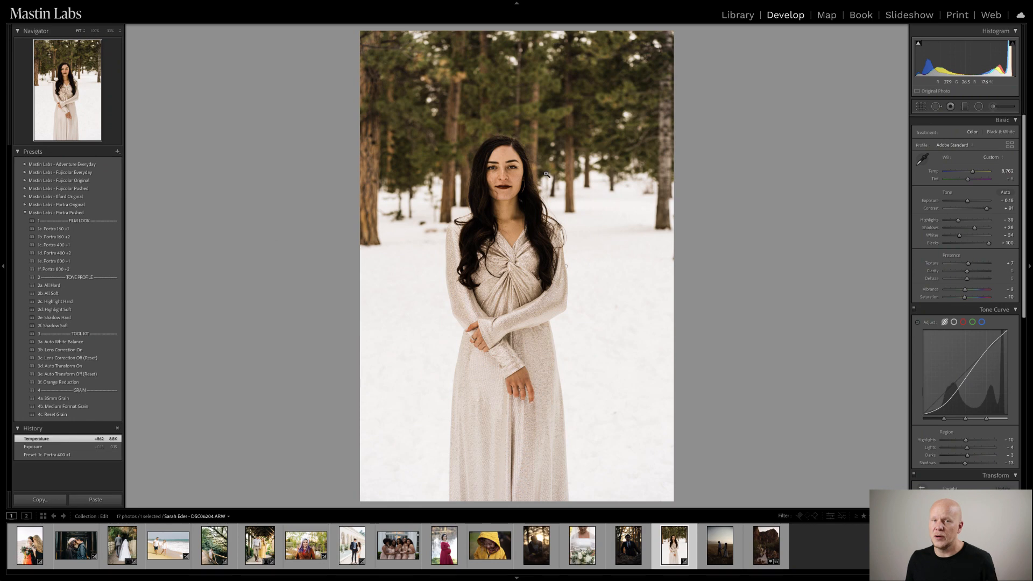
- Examine the snow portrait up close, checking the color of the woman's skin, her metallic dress and the surrounding snow
{"action": "left_click", "coordinate": [598, 173]}
{"action": "left_click_drag", "start_coordinate": [611, 223], "coordinate": [607, 199]}
{"action": "left_click_drag", "start_coordinate": [453, 267], "coordinate": [583, 212]}
{"action": "left_click_drag", "start_coordinate": [198, 204], "coordinate": [358, 185]}
{"action": "left_click_drag", "start_coordinate": [319, 333], "coordinate": [325, 155]}
{"action": "left_click_drag", "start_coordinate": [363, 303], "coordinate": [327, 156]}
{"action": "left_click_drag", "start_coordinate": [370, 270], "coordinate": [385, 150]}
{"action": "left_click_drag", "start_coordinate": [345, 312], "coordinate": [263, 415]}
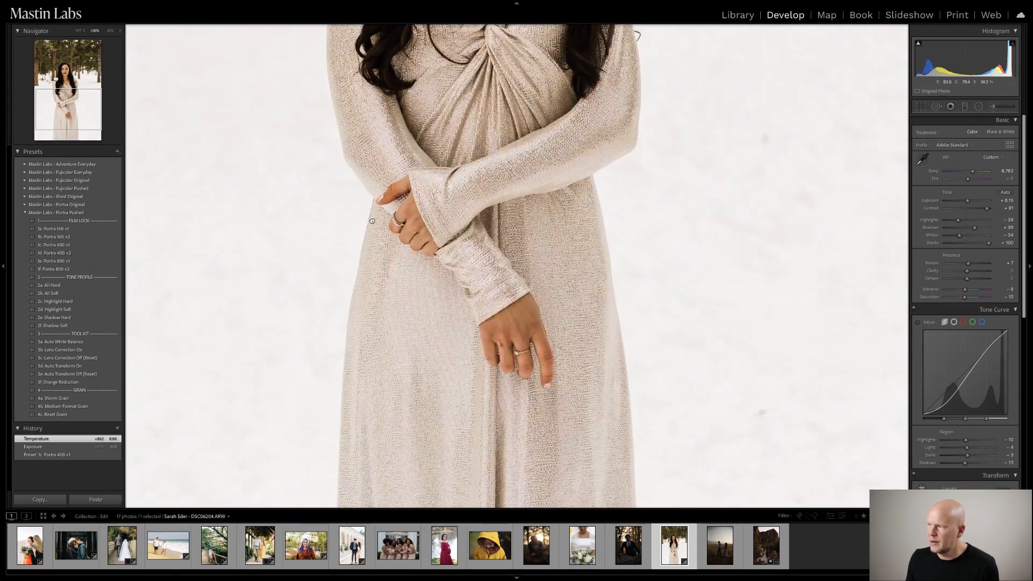
{"action": "left_click_drag", "start_coordinate": [431, 164], "coordinate": [401, 335]}
{"action": "left_click_drag", "start_coordinate": [518, 286], "coordinate": [250, 331]}
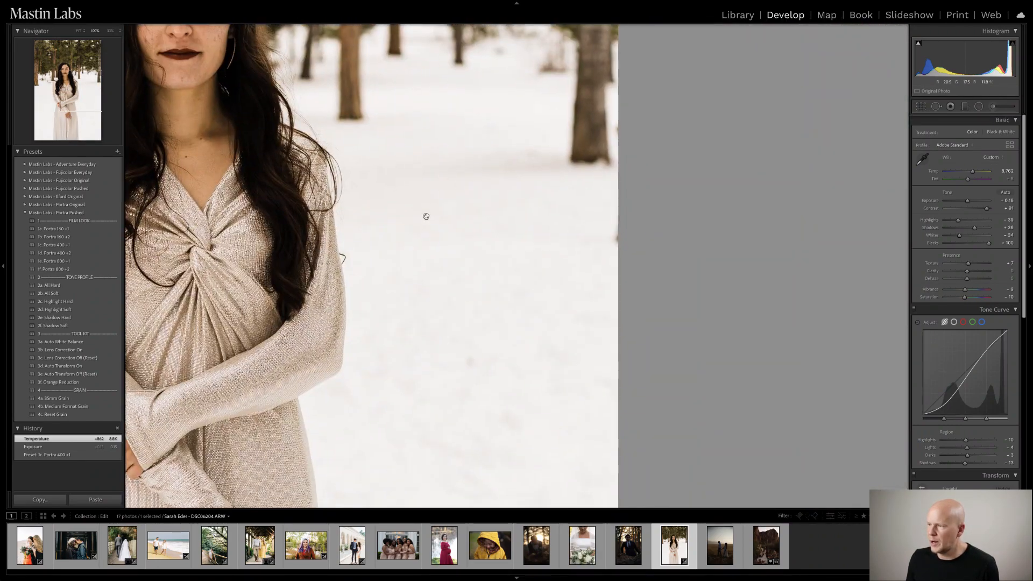
- Check the snow and trees behind the woman up close, and set the snow portrait's tint to +11
{"action": "left_click_drag", "start_coordinate": [454, 174], "coordinate": [408, 373]}
{"action": "left_click_drag", "start_coordinate": [556, 106], "coordinate": [542, 115]}
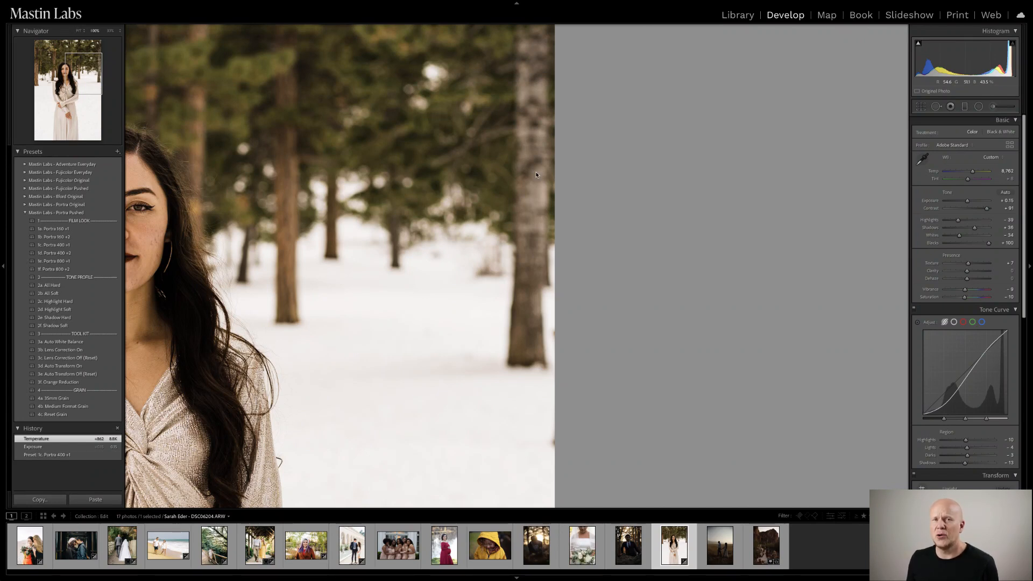
{"action": "left_click", "coordinate": [586, 196]}
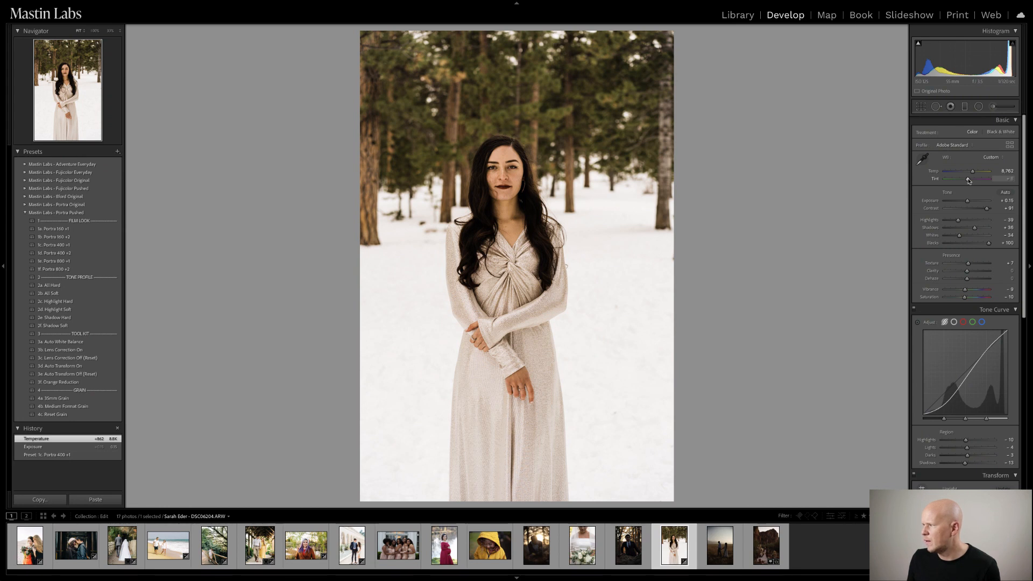
{"action": "left_click_drag", "start_coordinate": [969, 180], "coordinate": [969, 180]}
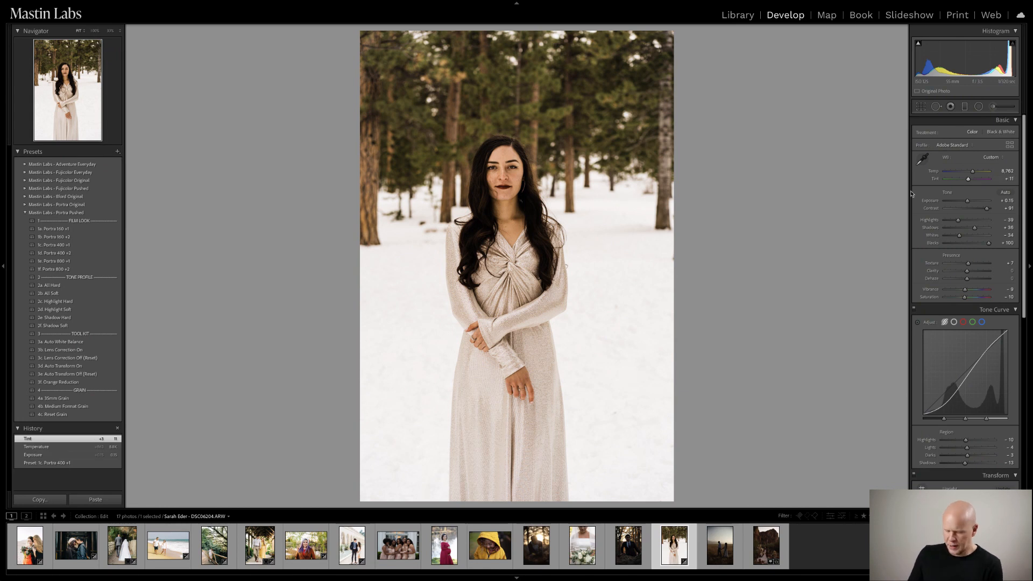
- Compare the snow portrait before and after editing in a split view, including the woman's face and dress up close
{"action": "key", "text": "shift+y"}
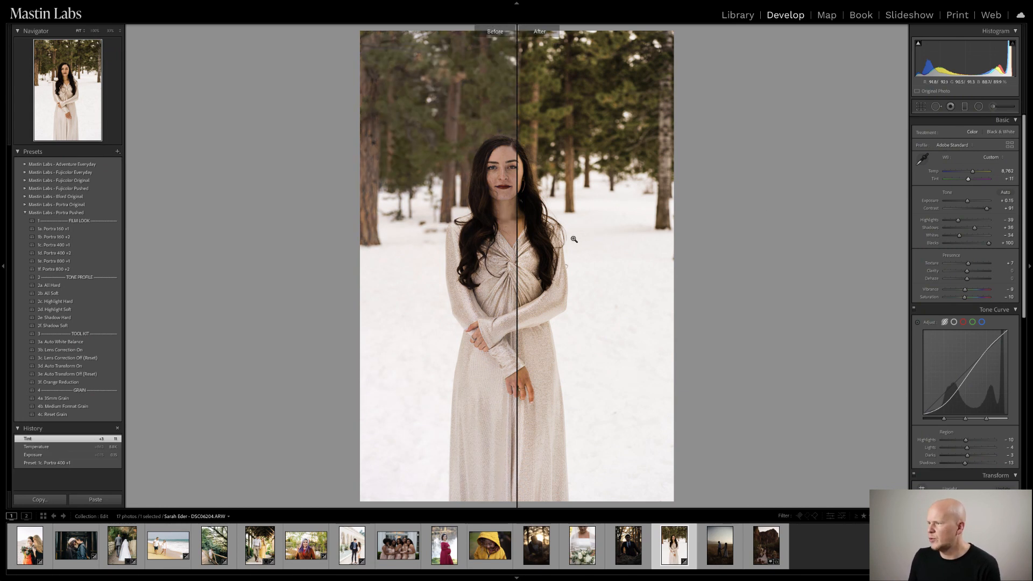
{"action": "left_click", "coordinate": [554, 243]}
{"action": "left_click_drag", "start_coordinate": [561, 235], "coordinate": [705, 267]}
{"action": "left_click", "coordinate": [620, 266]}
{"action": "key", "text": "y"}
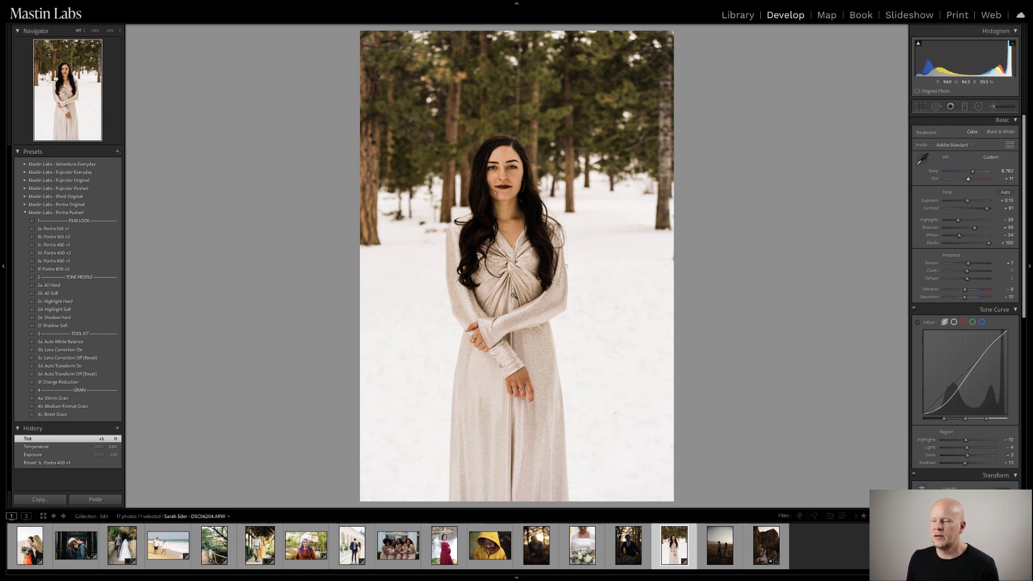
- Preview the Portra Pushed presets on the photo of the couple walking on the beach, and return to the snow portrait
{"action": "left_click", "coordinate": [176, 538]}
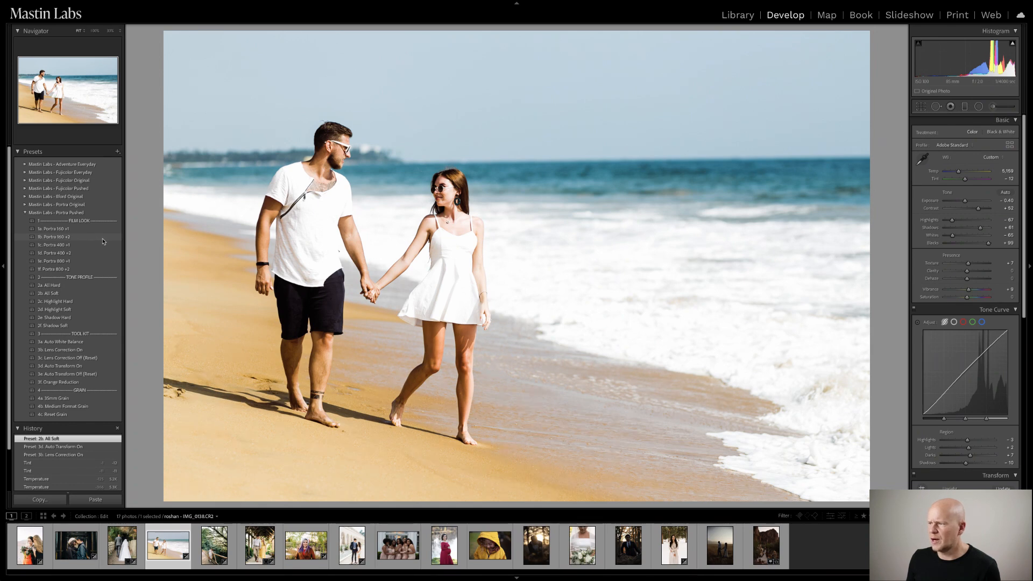
{"action": "left_click", "coordinate": [108, 239]}
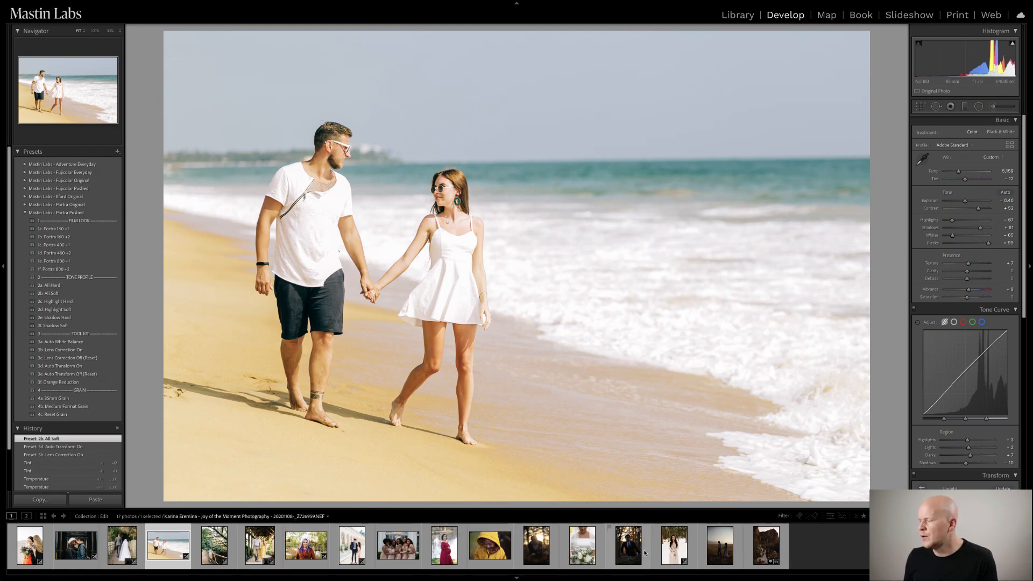
{"action": "left_click", "coordinate": [668, 549]}
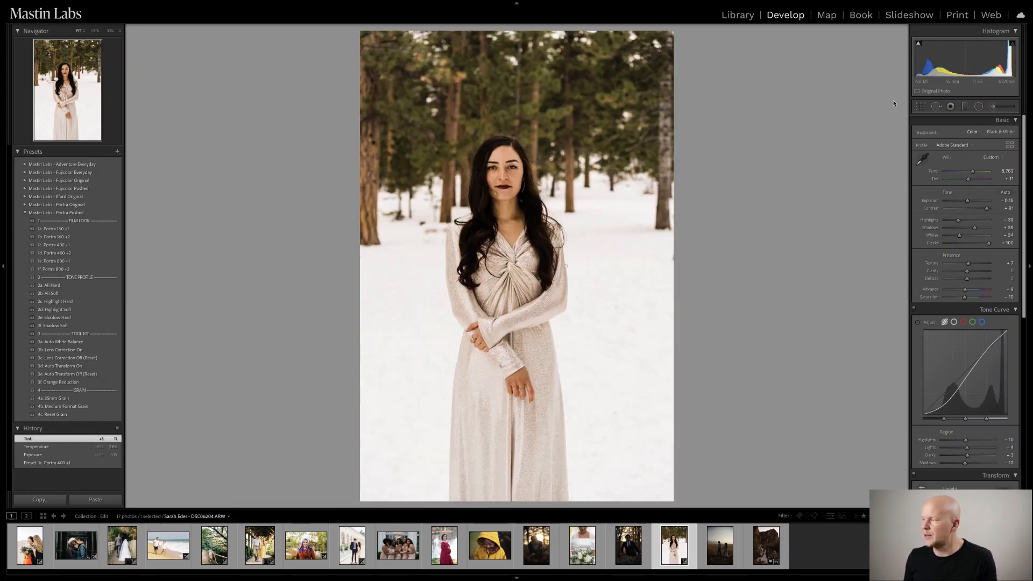
- Crop the snow portrait to a 3:4 upright aspect ratio, cutting away the lower dress and reframing around the woman
{"action": "left_click", "coordinate": [921, 107]}
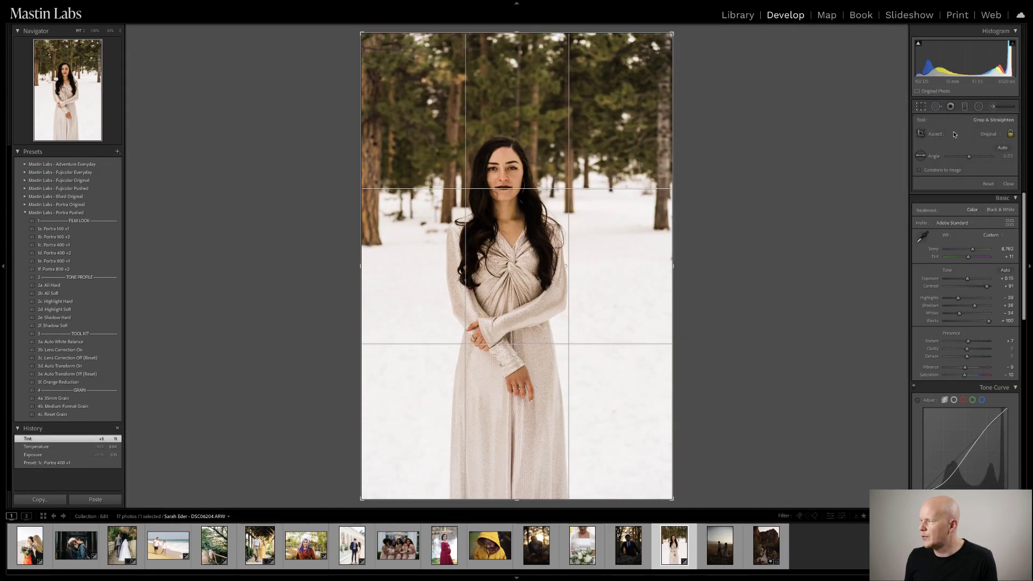
{"action": "left_click", "coordinate": [983, 134]}
{"action": "left_click", "coordinate": [977, 194]}
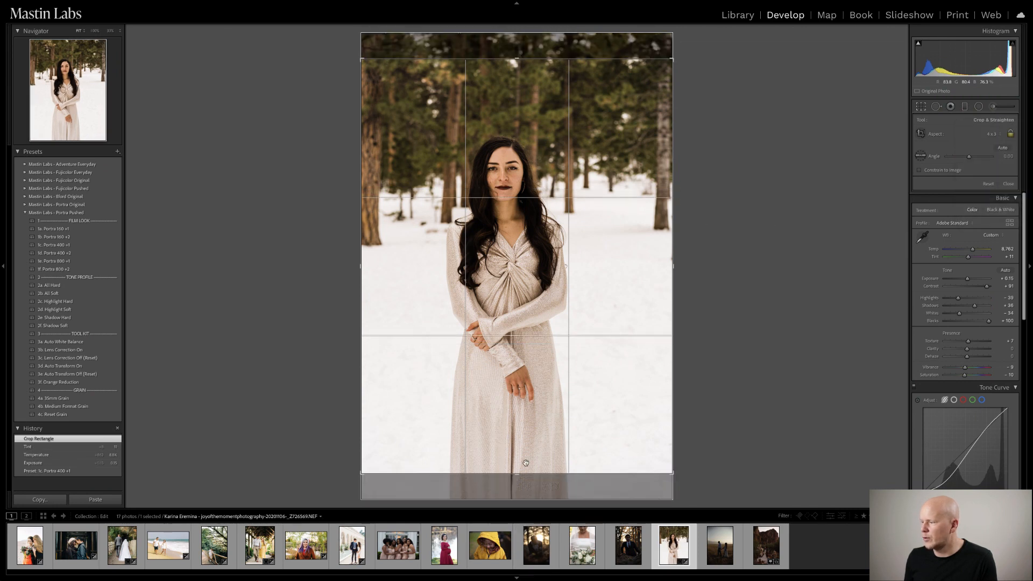
{"action": "left_click_drag", "start_coordinate": [519, 474], "coordinate": [521, 437]}
{"action": "left_click_drag", "start_coordinate": [551, 393], "coordinate": [565, 364]}
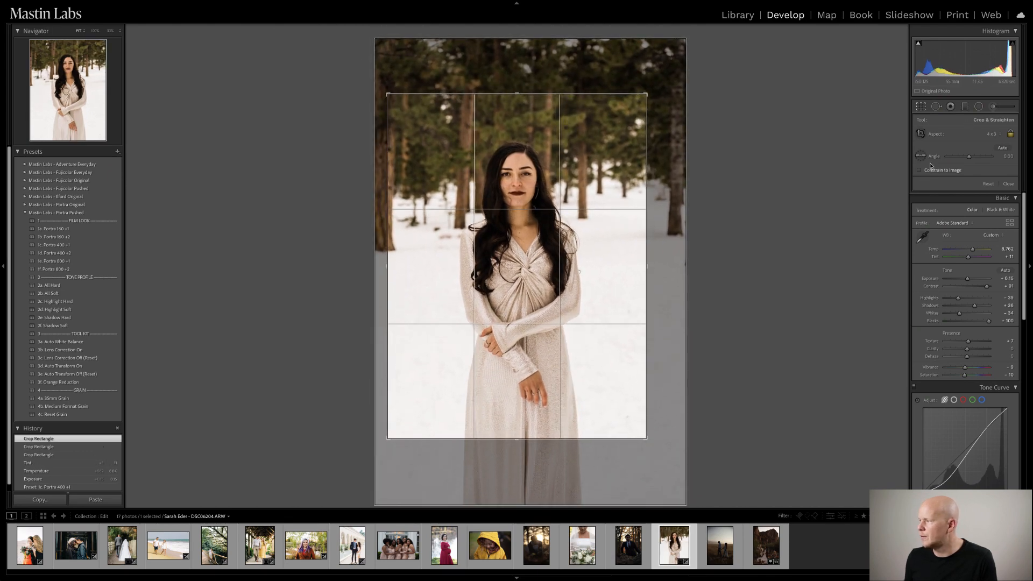
{"action": "left_click", "coordinate": [921, 107]}
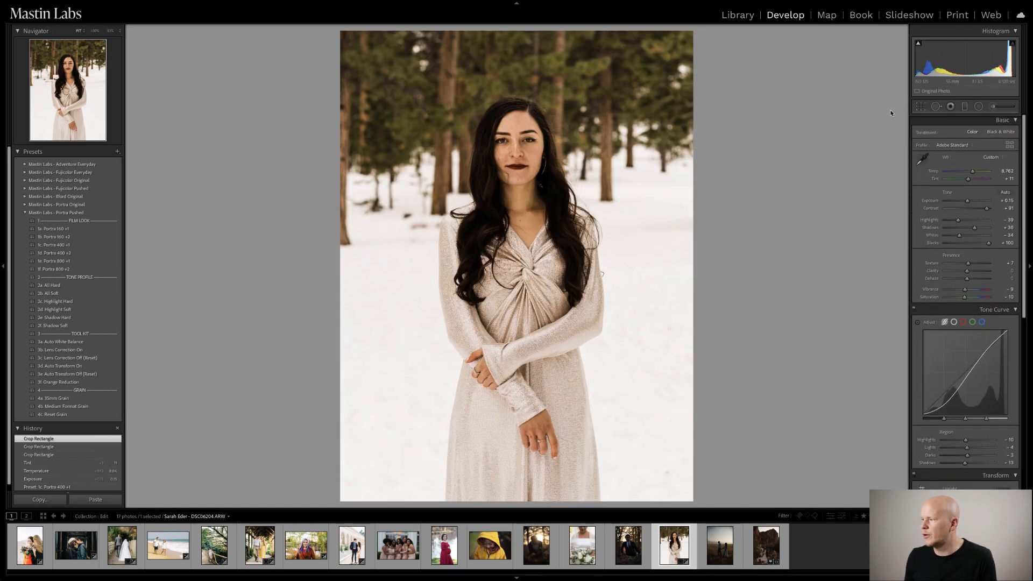
- Tighten the snow portrait's crop slightly from its edges and reposition the woman within the frame
{"action": "left_click", "coordinate": [922, 107]}
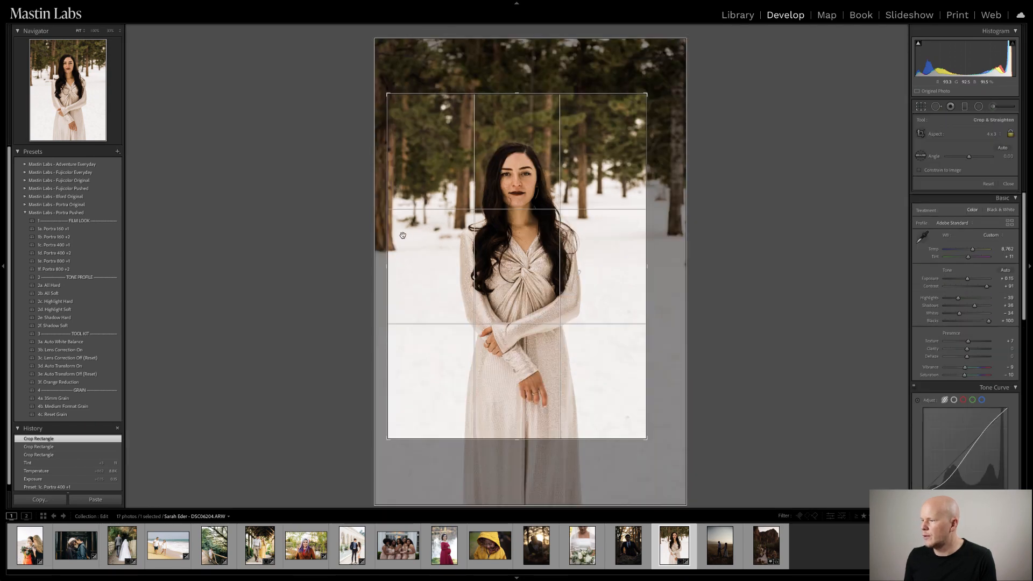
{"action": "left_click_drag", "start_coordinate": [392, 235], "coordinate": [394, 235]}
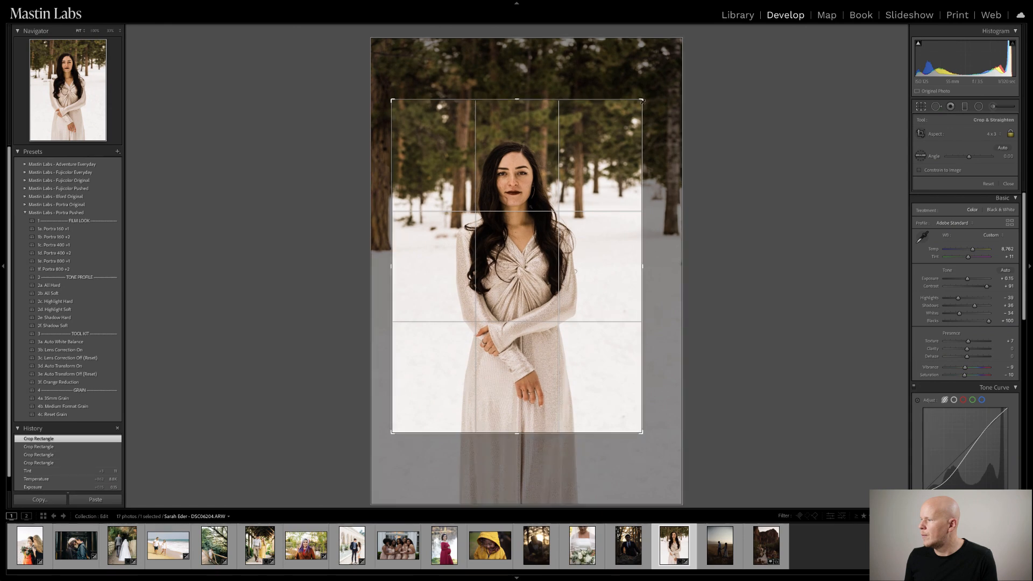
{"action": "left_click_drag", "start_coordinate": [643, 100], "coordinate": [637, 107]}
{"action": "left_click_drag", "start_coordinate": [546, 139], "coordinate": [546, 146]}
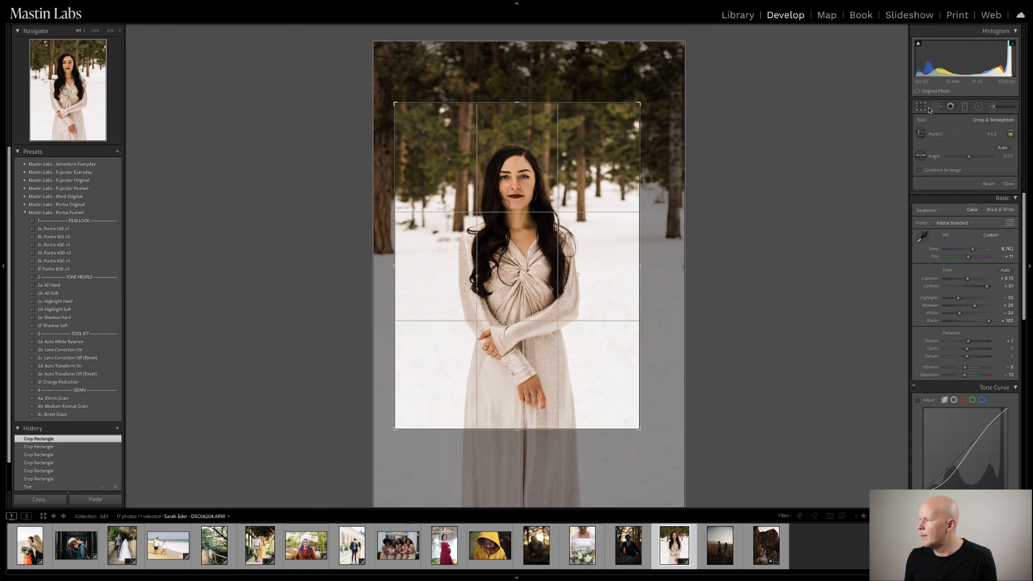
{"action": "left_click", "coordinate": [928, 108]}
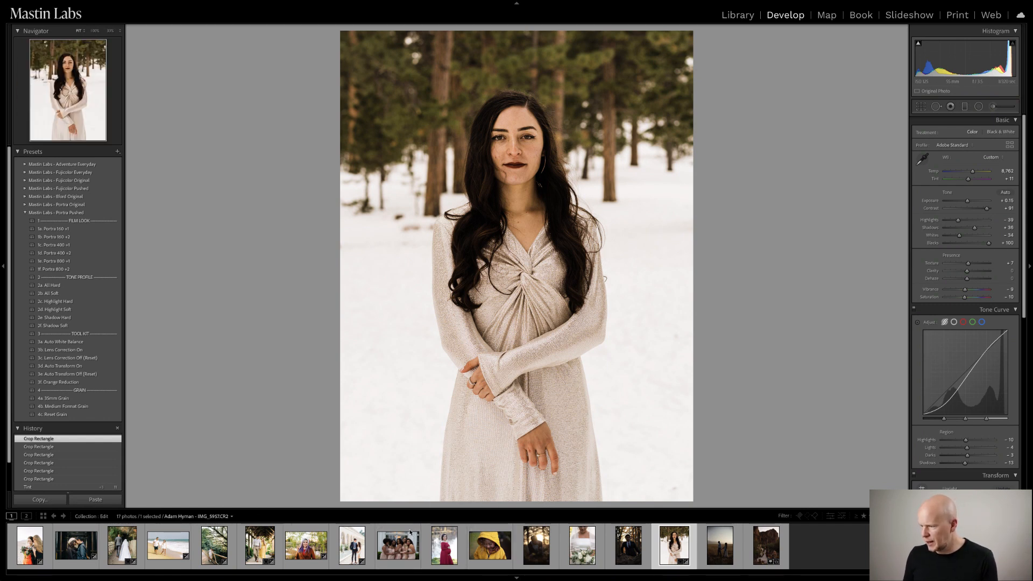
- Inspect the group photo of five women in blush dresses and apply the Fujicolor Everyday Superia 400 preset to it
{"action": "left_click", "coordinate": [396, 545]}
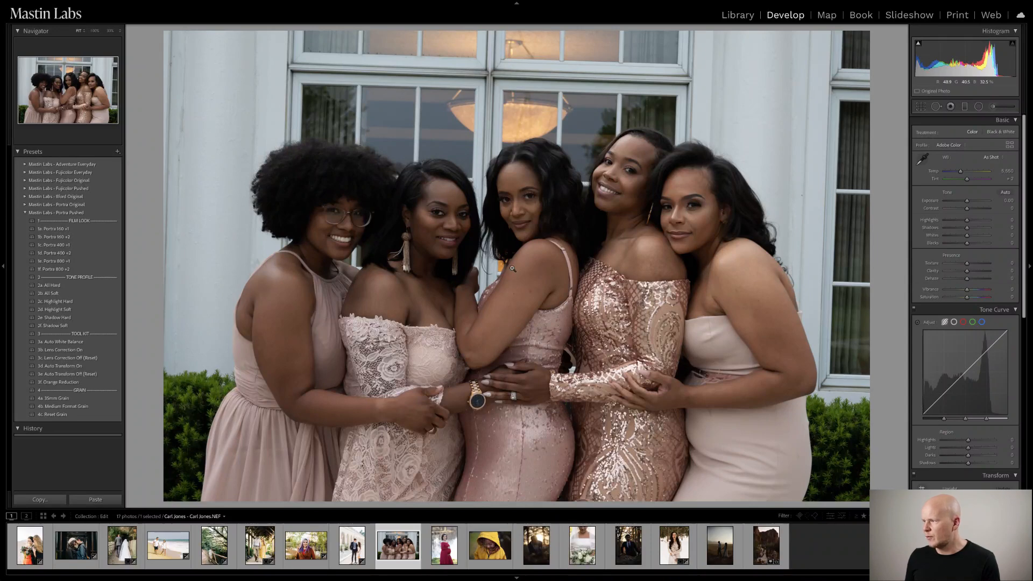
{"action": "left_click", "coordinate": [605, 142]}
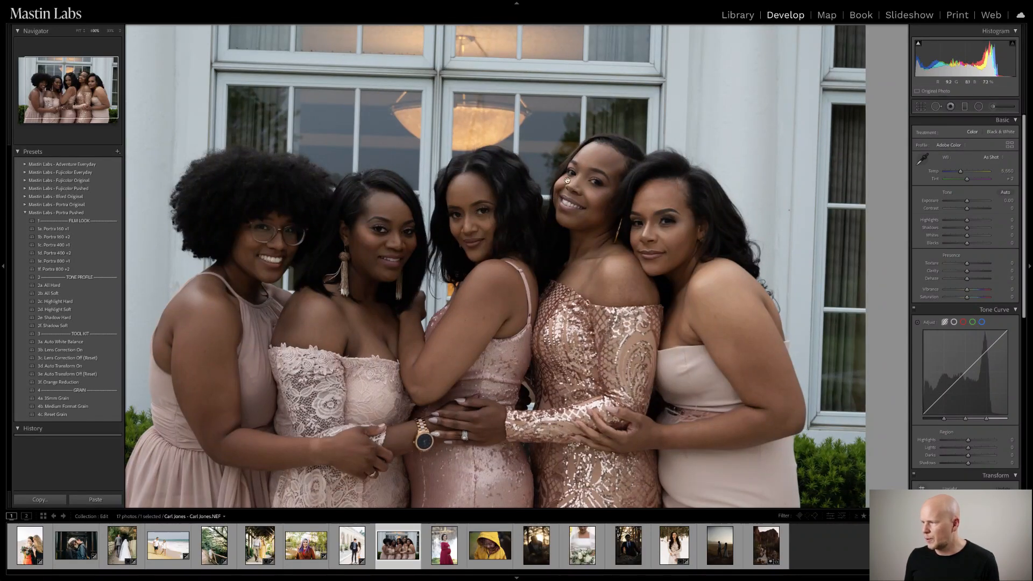
{"action": "left_click", "coordinate": [554, 184]}
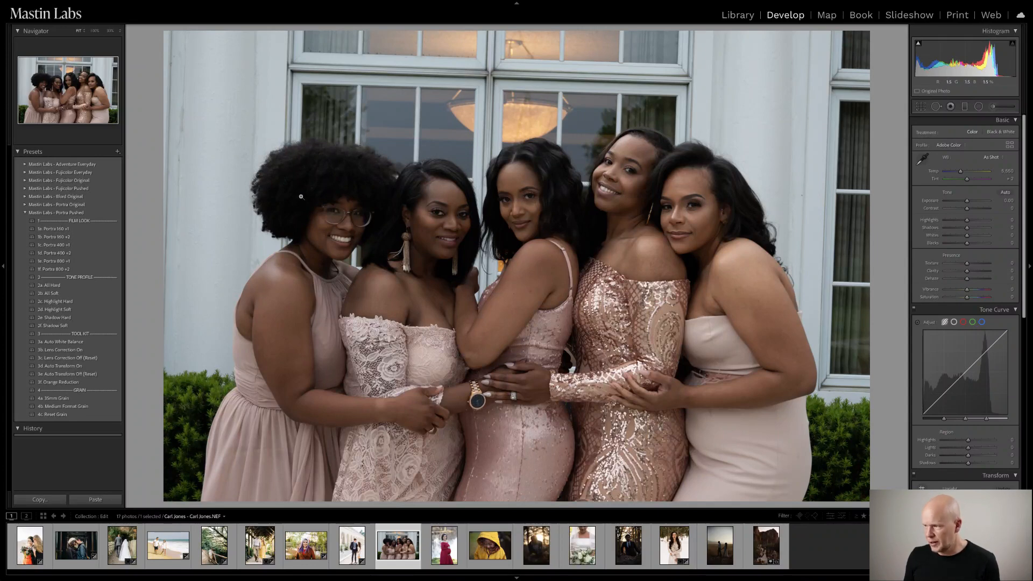
{"action": "left_click", "coordinate": [374, 239]}
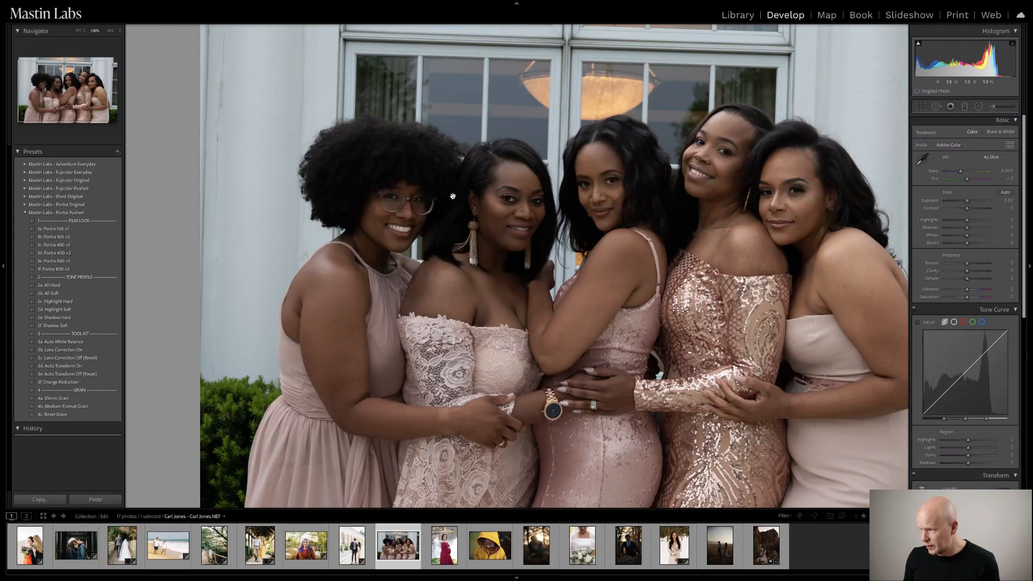
{"action": "left_click", "coordinate": [488, 267]}
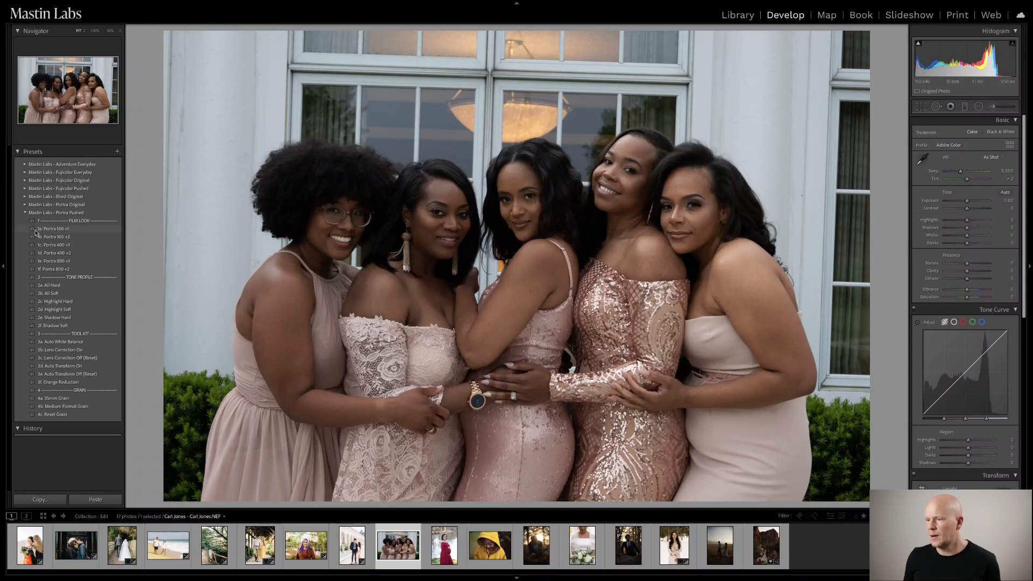
{"action": "left_click", "coordinate": [25, 213]}
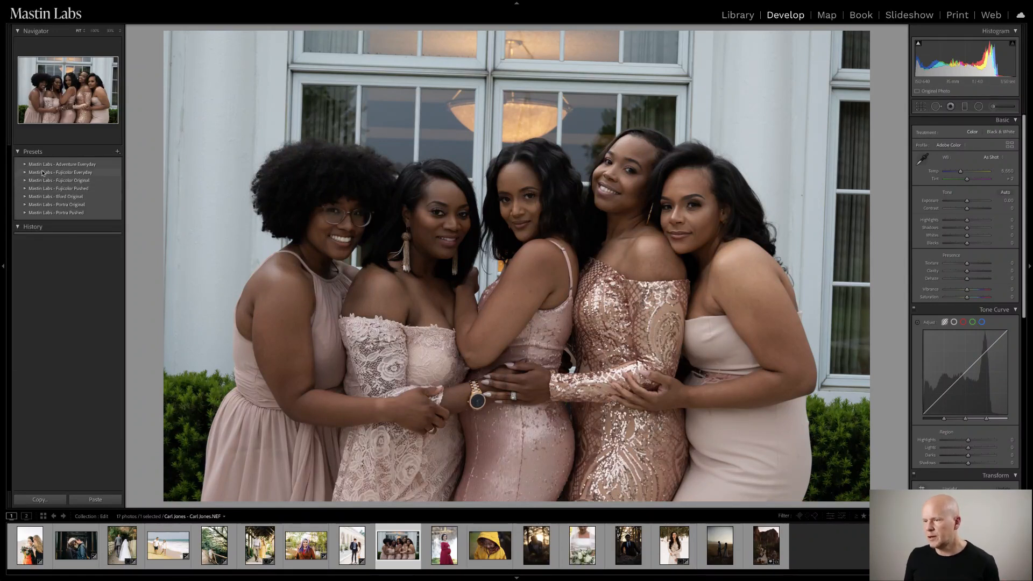
{"action": "left_click", "coordinate": [25, 173]}
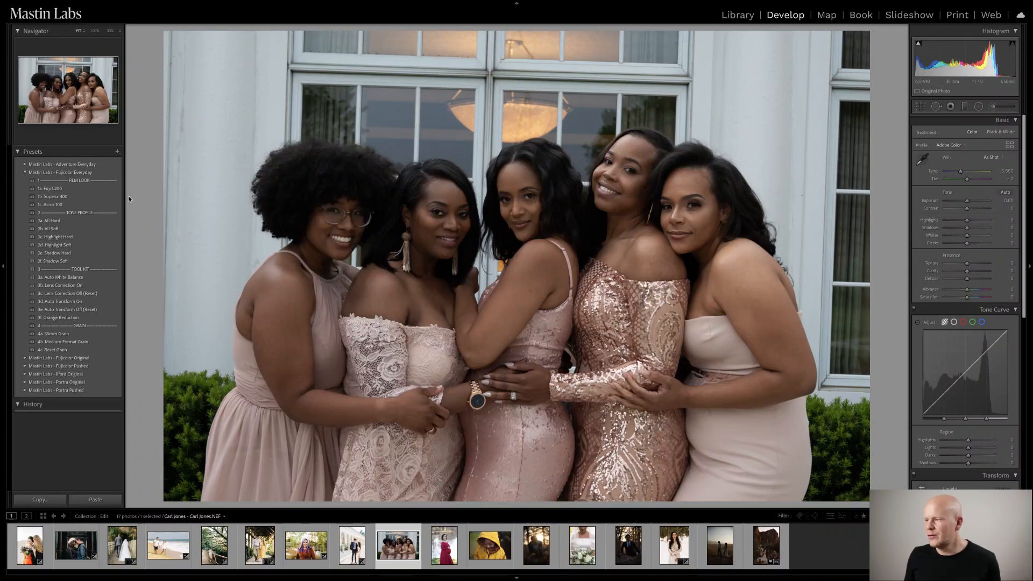
{"action": "left_click", "coordinate": [114, 196]}
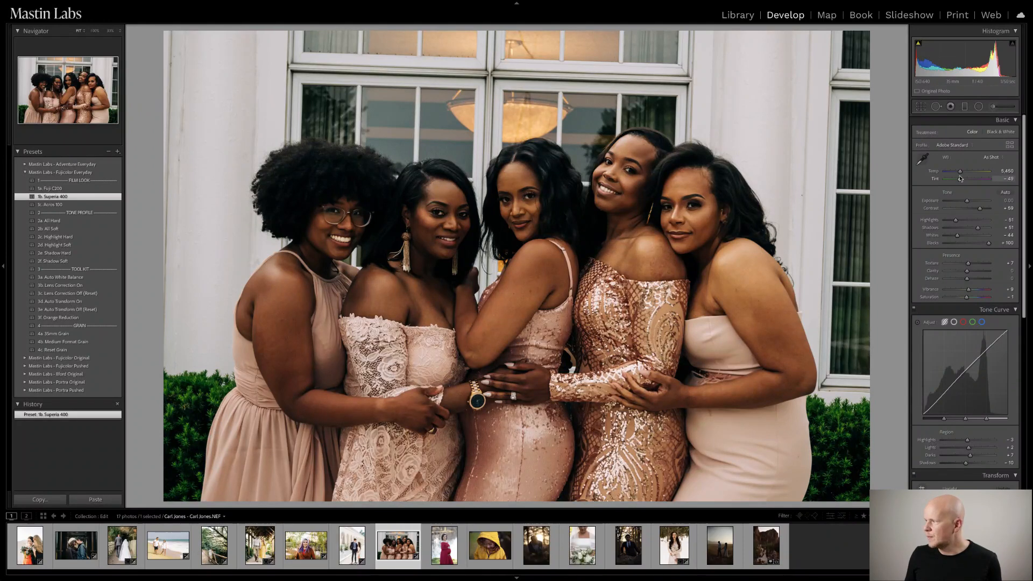
- Brighten the group photo to exposure +0.45, cool its temperature and set the tint to −41
{"action": "mouse_move", "coordinate": [967, 203]}
{"action": "left_mouse_down"}
{"action": "mouse_move", "coordinate": [958, 173]}
{"action": "mouse_move", "coordinate": [970, 203]}
{"action": "left_mouse_up"}
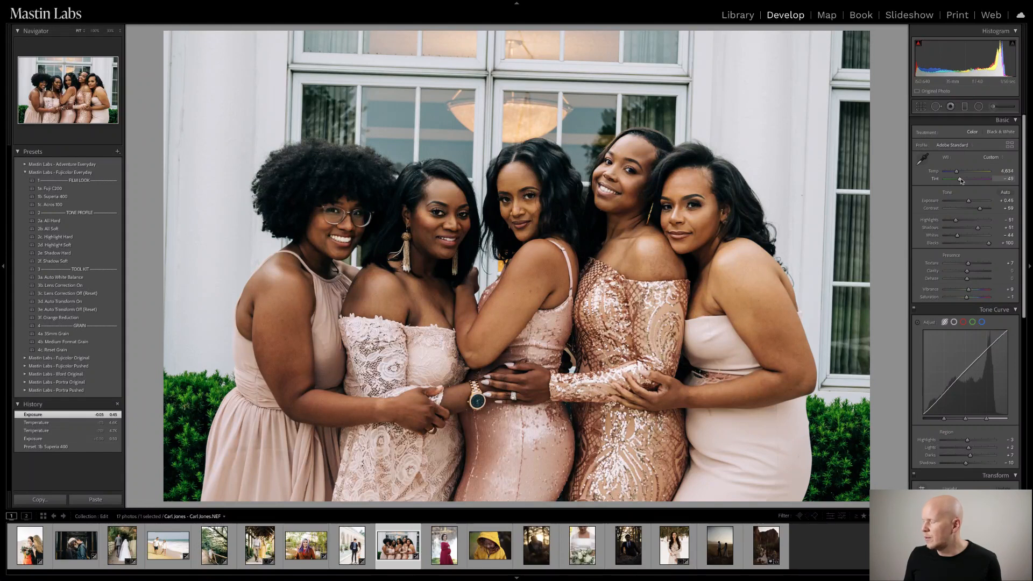
{"action": "left_click_drag", "start_coordinate": [961, 180], "coordinate": [963, 181]}
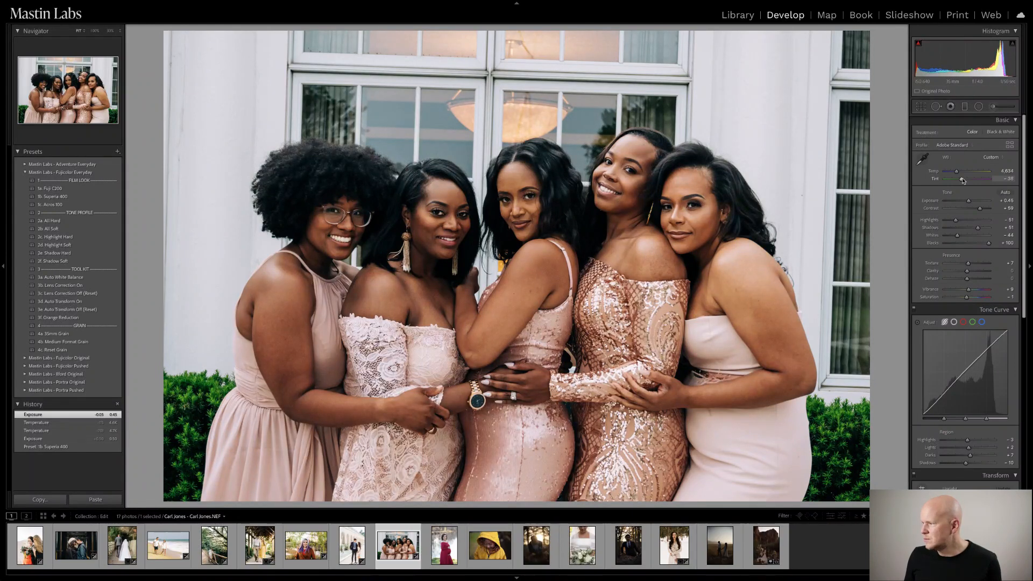
{"action": "key", "text": "ctrl+z"}
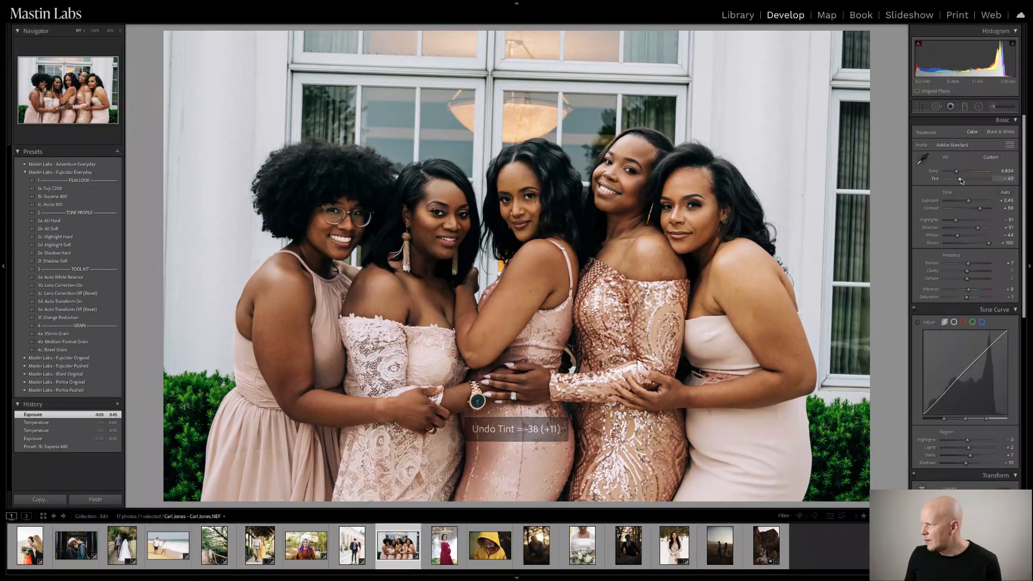
{"action": "left_click_drag", "start_coordinate": [961, 180], "coordinate": [962, 180]}
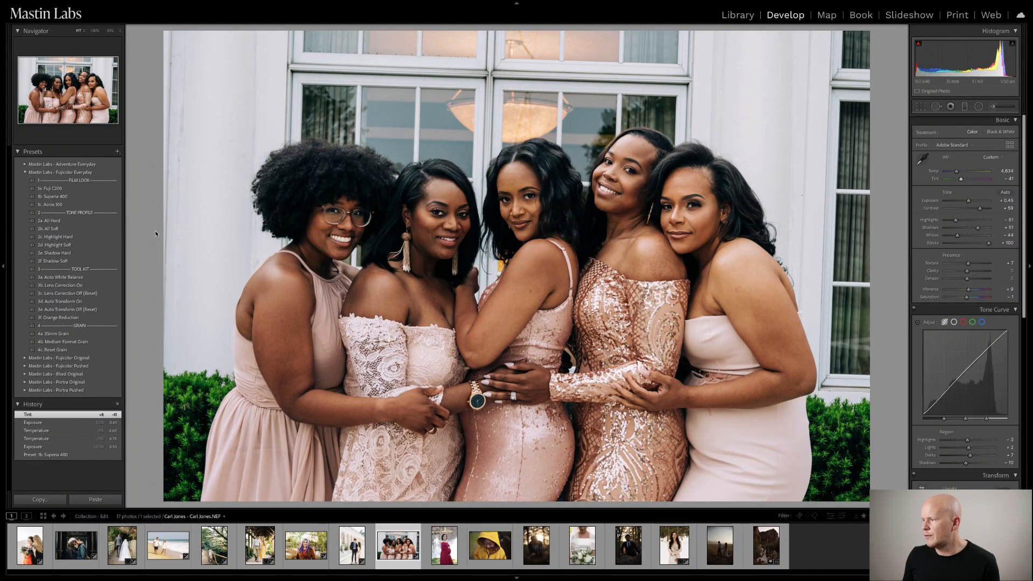
- Apply the All Soft, Lens Correction On and Auto Transform On presets to the group photo
{"action": "left_click", "coordinate": [109, 233]}
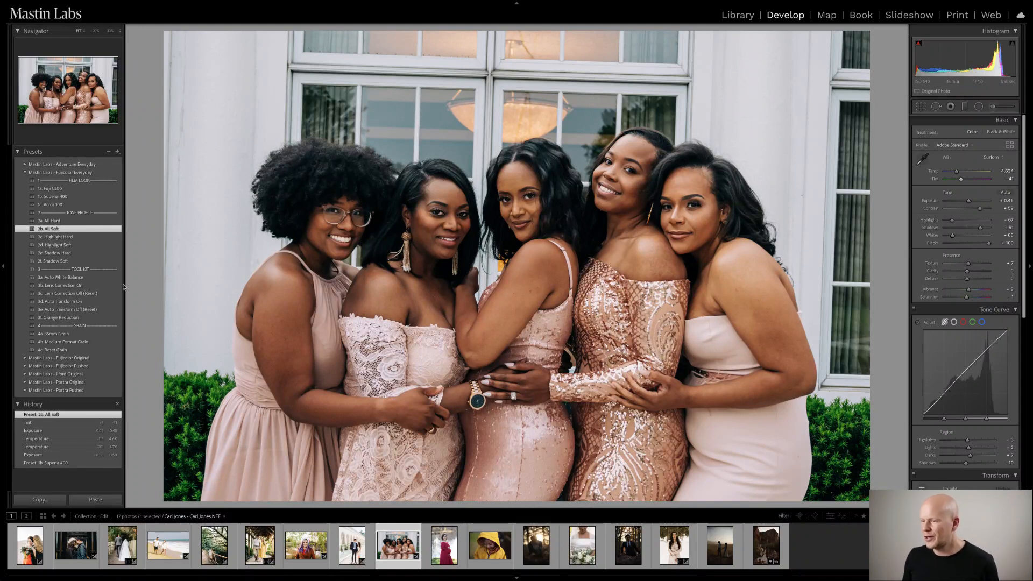
{"action": "left_click", "coordinate": [81, 285]}
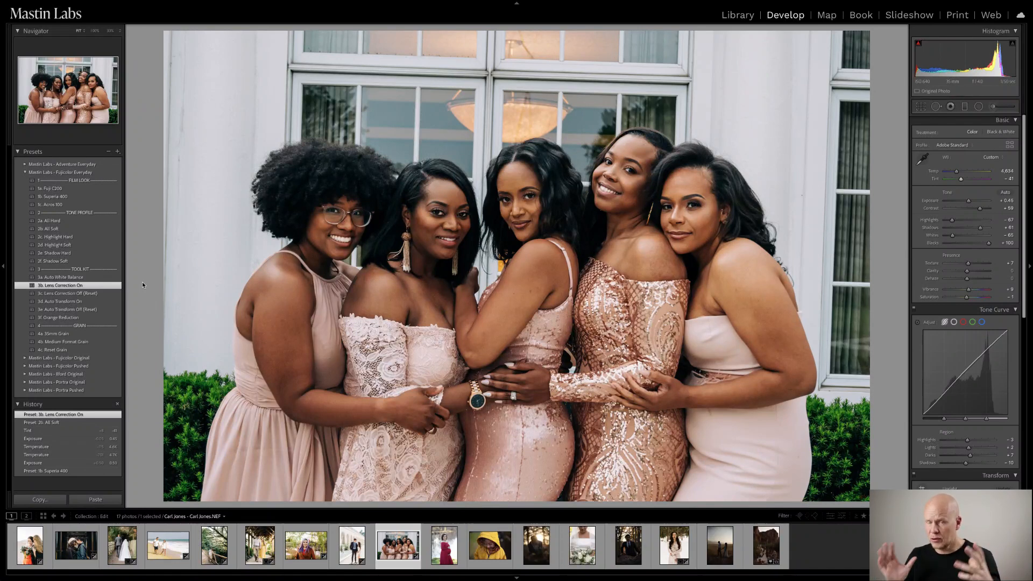
{"action": "left_click", "coordinate": [83, 302]}
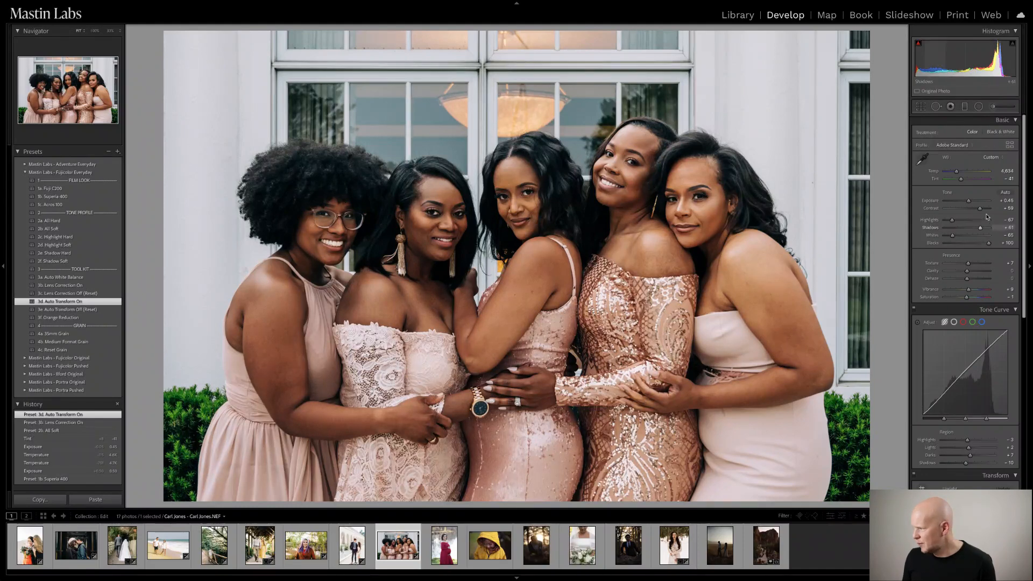
- Raise the group photo's exposure to +0.60 with a slightly warmer temperature, and check the women's skin tones up close
{"action": "left_click_drag", "start_coordinate": [969, 200], "coordinate": [957, 174]}
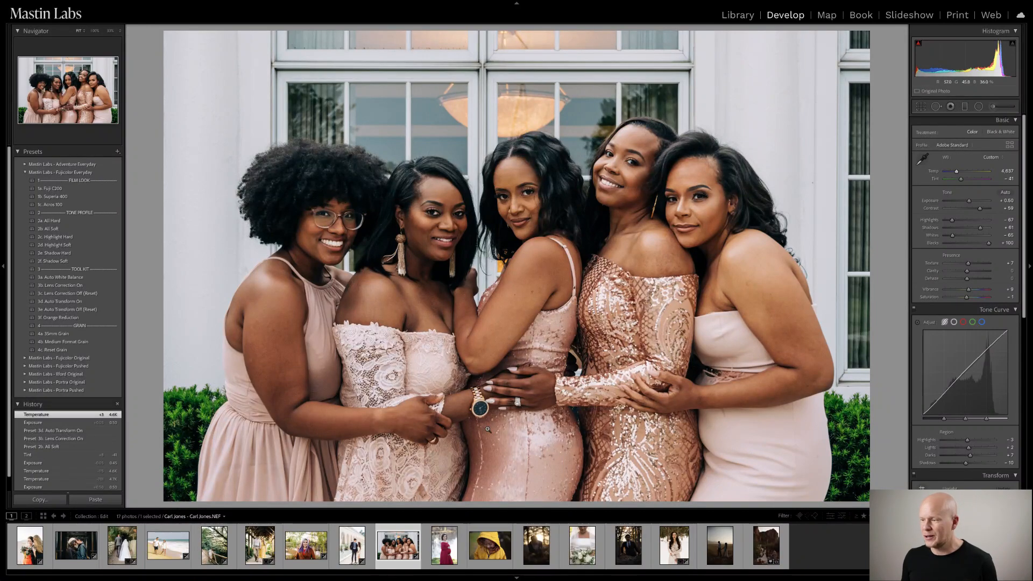
{"action": "left_click", "coordinate": [327, 250]}
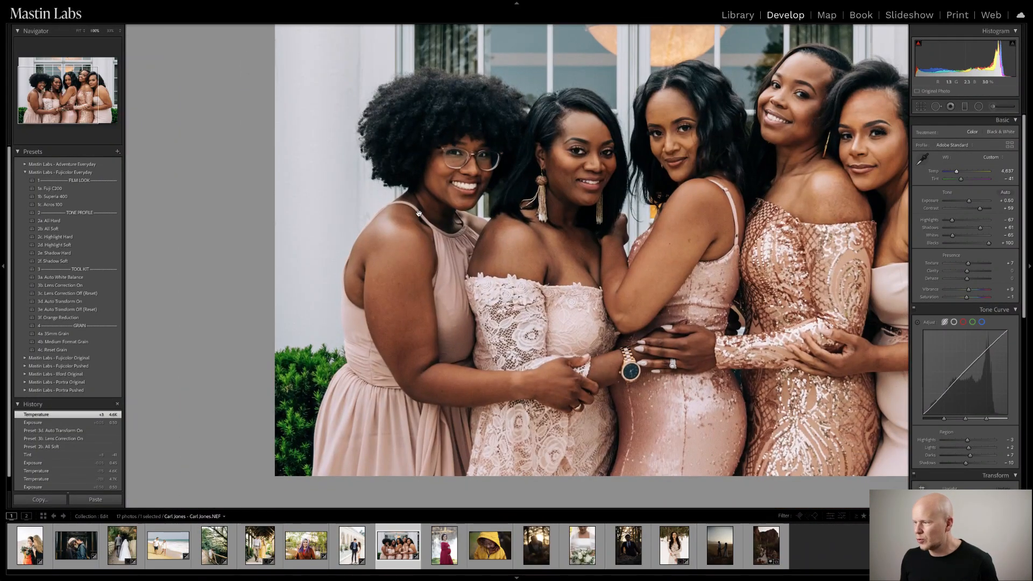
{"action": "left_click", "coordinate": [436, 256]}
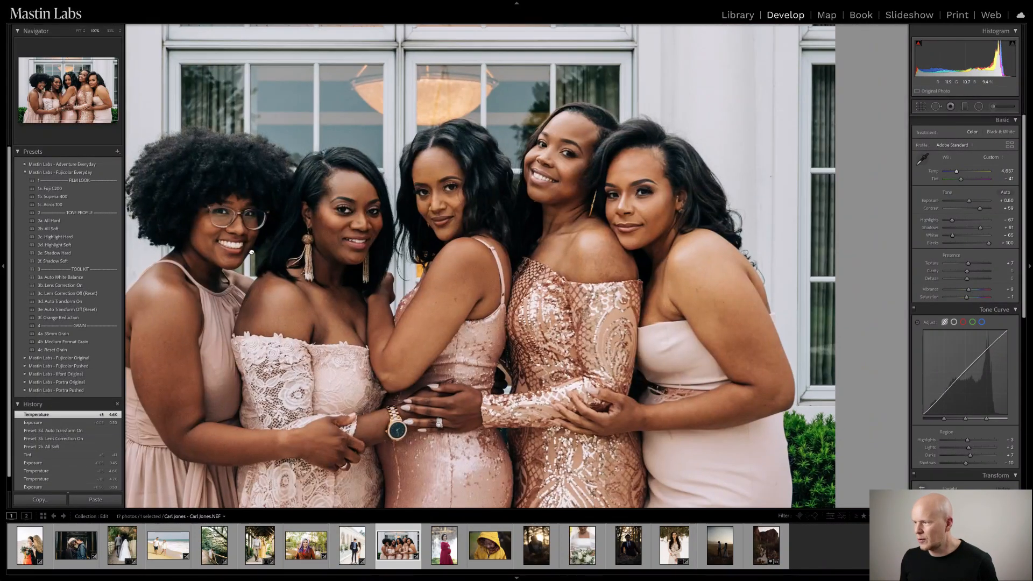
{"action": "left_click", "coordinate": [315, 236]}
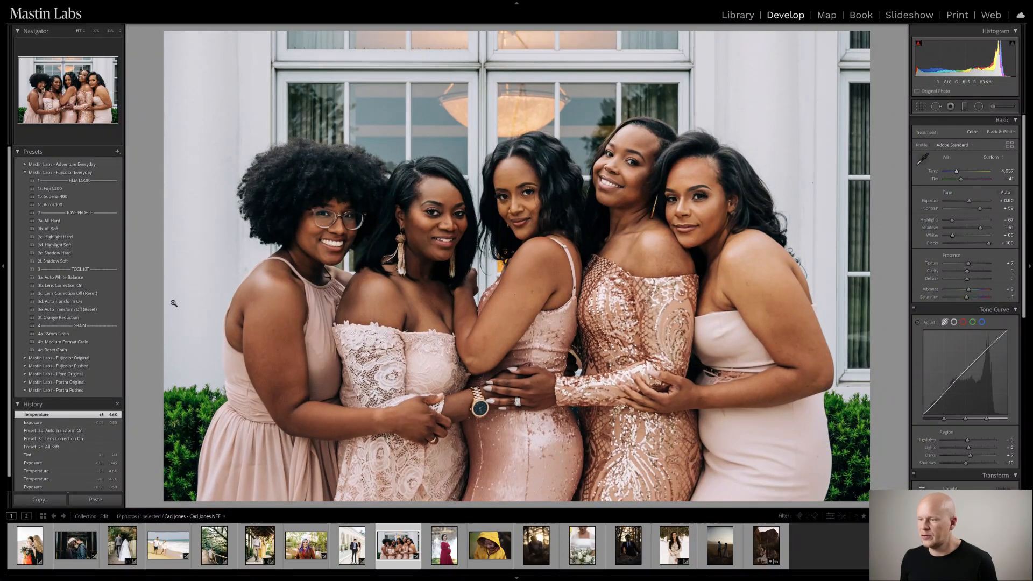
- Apply the 35mm Grain, Acros 100 and Shadow Soft presets to the group photo and set its exposure to +0.70
{"action": "left_click", "coordinate": [86, 334]}
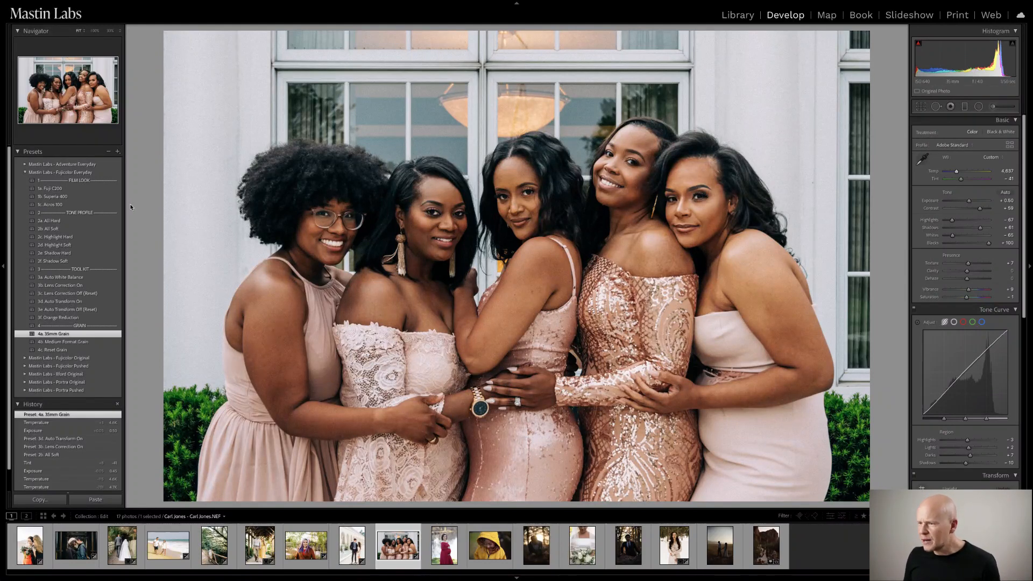
{"action": "left_click", "coordinate": [94, 205]}
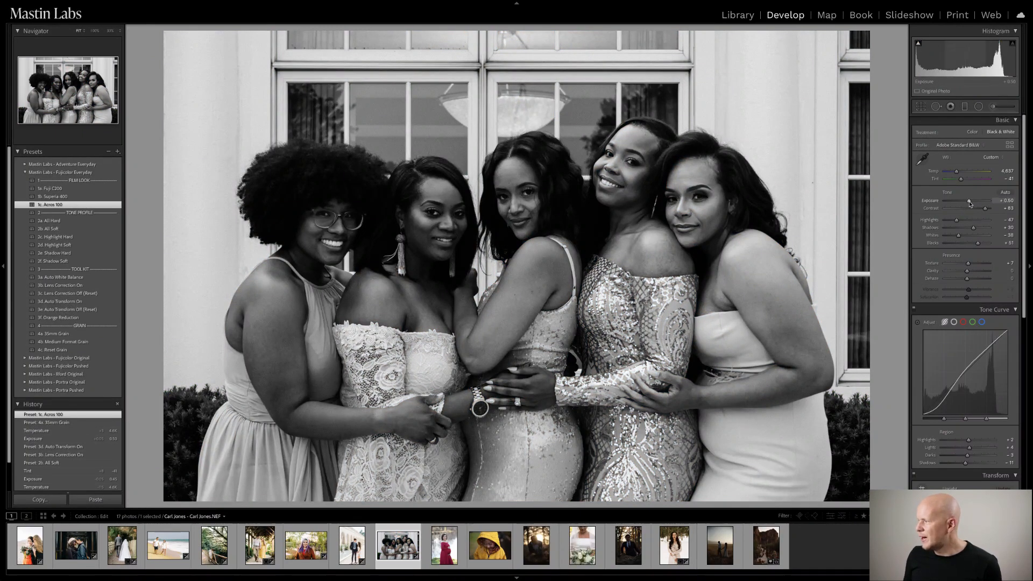
{"action": "left_click_drag", "start_coordinate": [970, 203], "coordinate": [973, 204]}
{"action": "left_click_drag", "start_coordinate": [972, 202], "coordinate": [973, 203]}
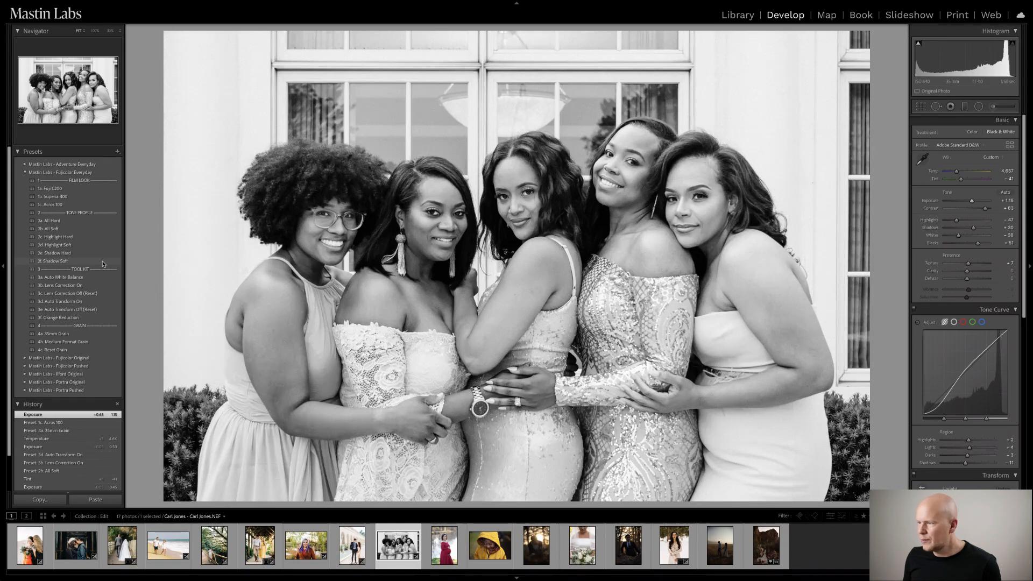
{"action": "left_click", "coordinate": [54, 261]}
{"action": "left_click_drag", "start_coordinate": [972, 205], "coordinate": [970, 204]}
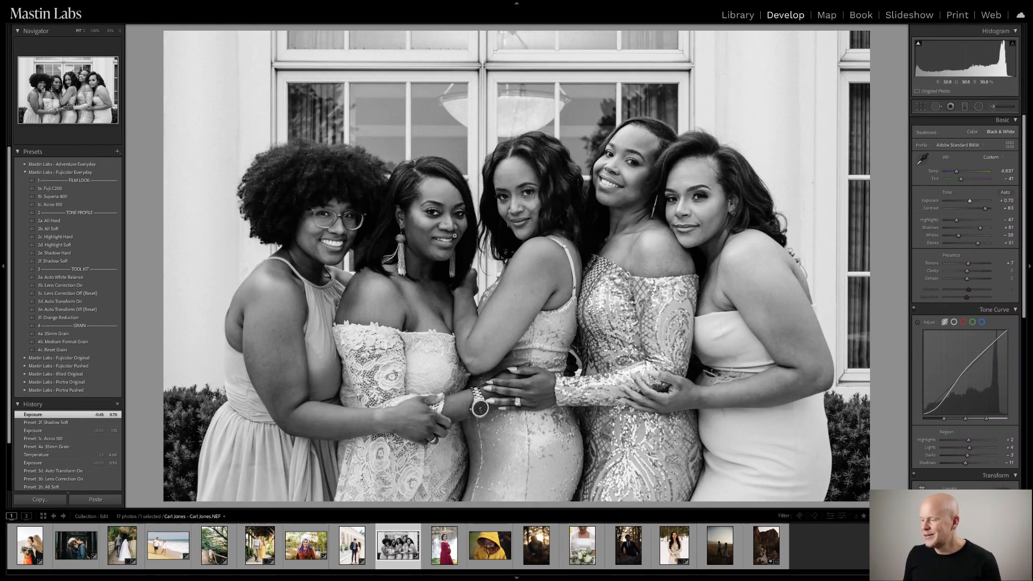
- Create a virtual copy of the black-and-white group photo and return one version to its colour 35mm Grain history state
{"action": "right_click", "coordinate": [403, 531]}
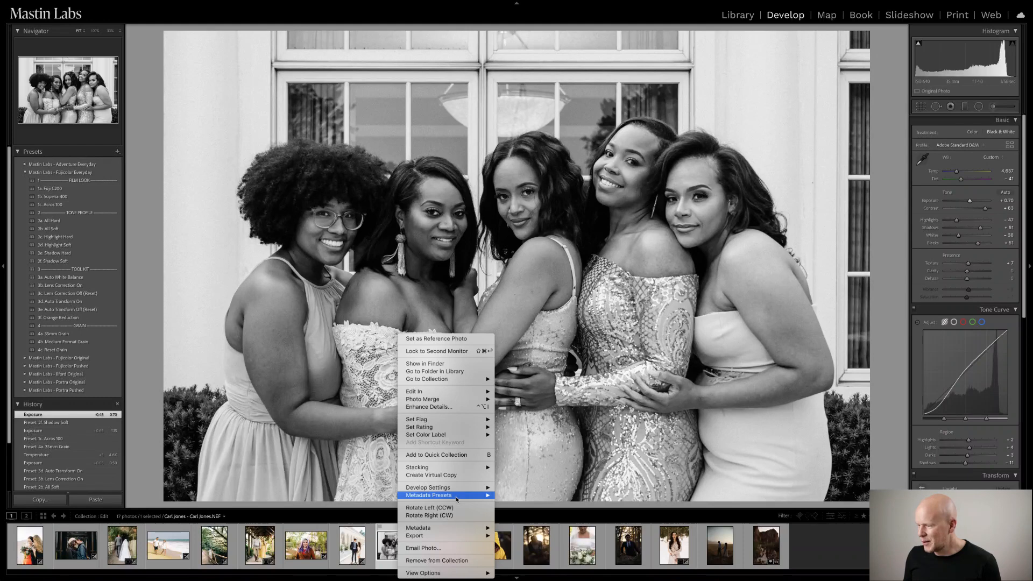
{"action": "left_click", "coordinate": [456, 475]}
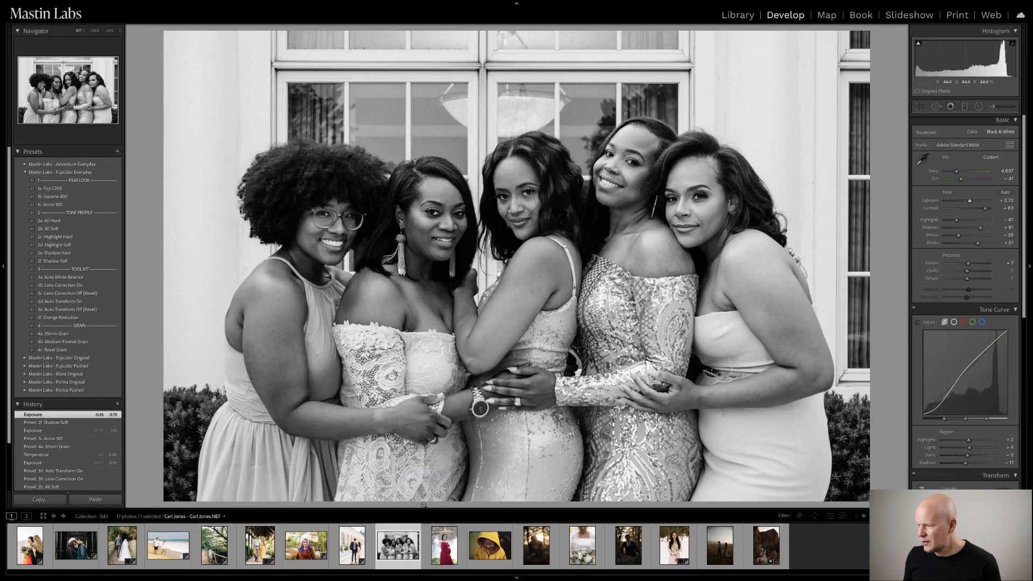
{"action": "left_click", "coordinate": [391, 546]}
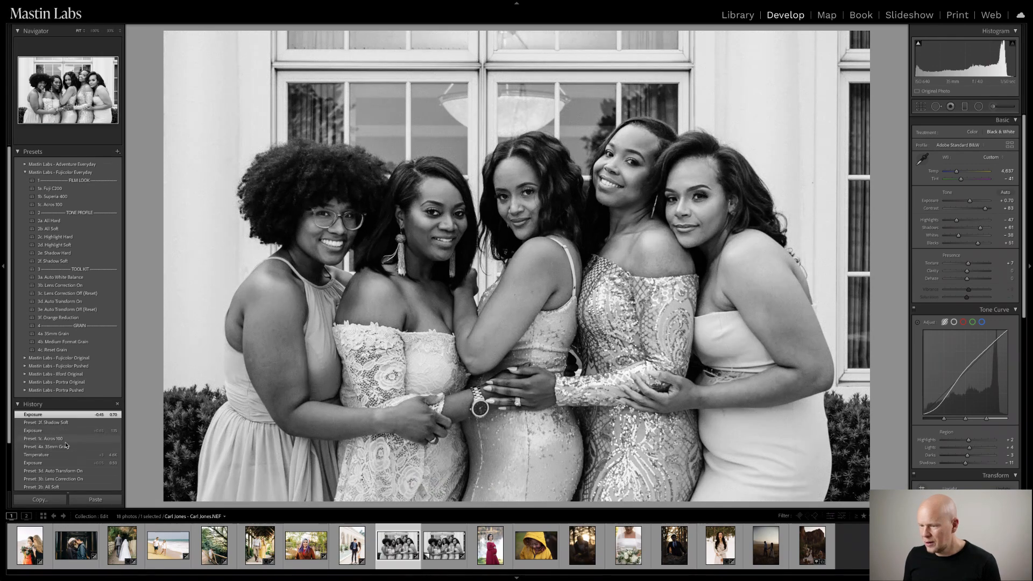
{"action": "left_click", "coordinate": [64, 447]}
- Compare the colour and black-and-white versions of the group photo side by side
{"action": "left_click", "coordinate": [444, 545], "text": "ctrl"}
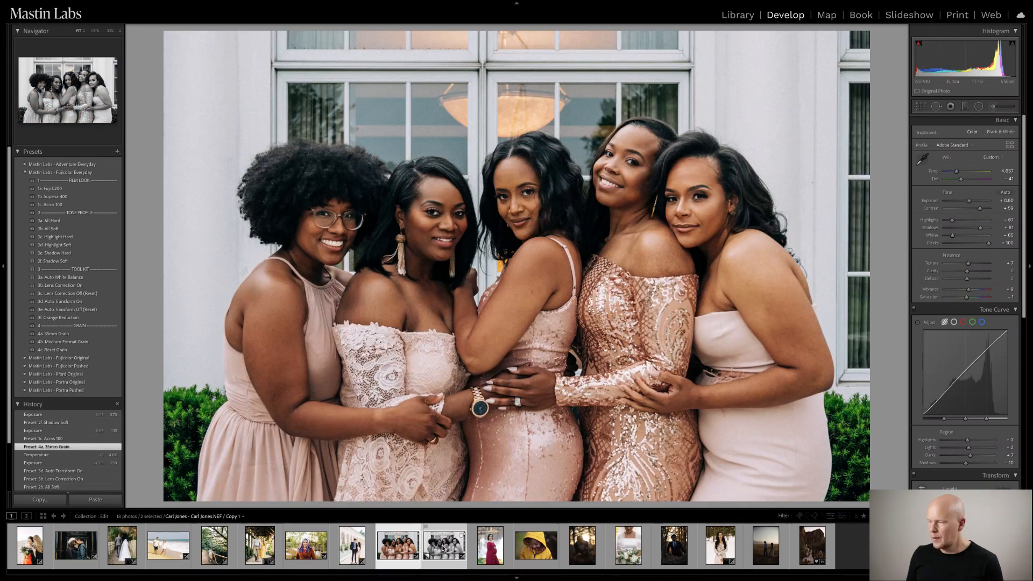
{"action": "key", "text": "c"}
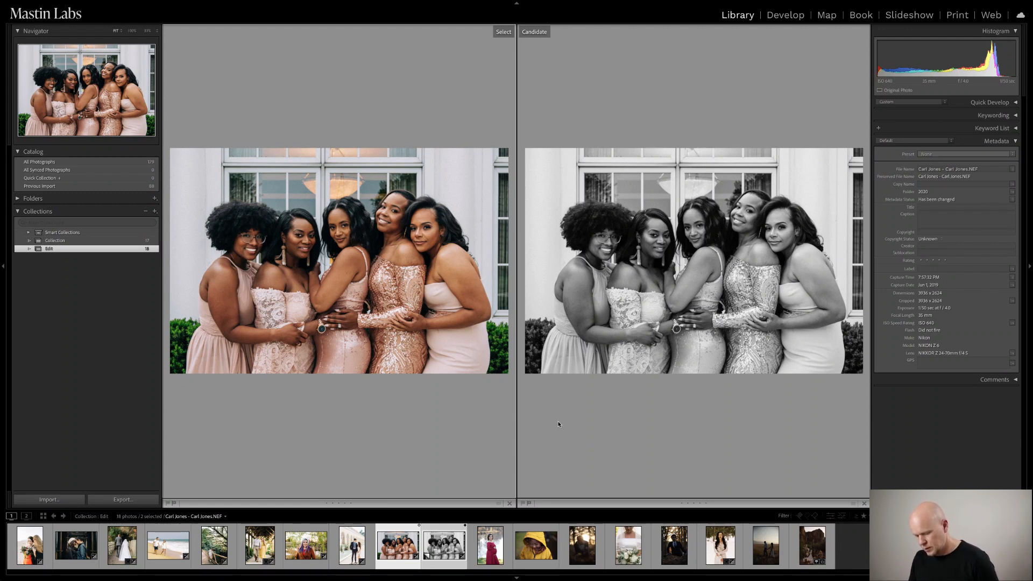
{"action": "key", "text": "d"}
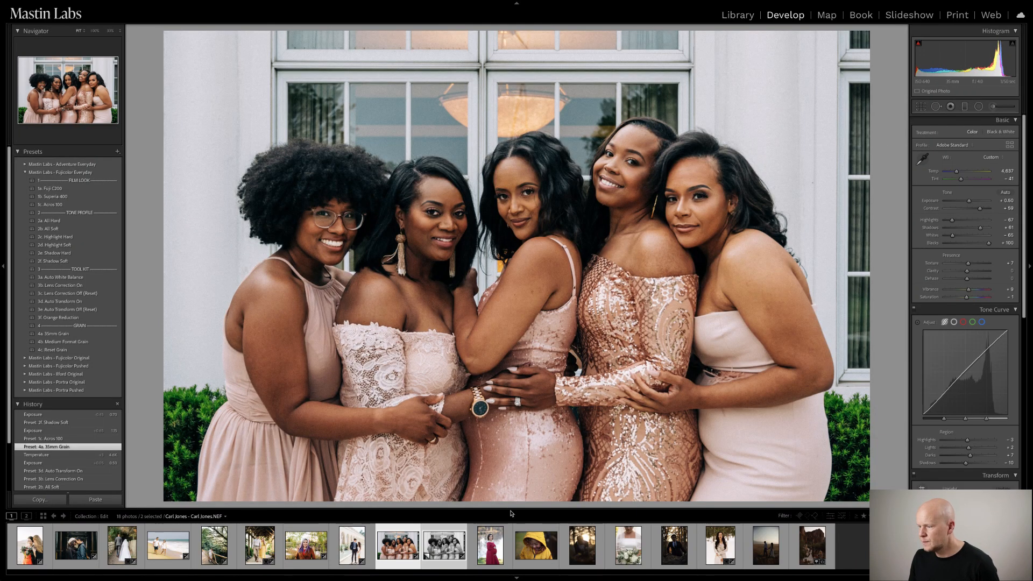
- Open the dark wedding photo in front of the red cliffs and apply the Fujicolor Original Fuji 160NS preset
{"action": "left_click", "coordinate": [811, 552]}
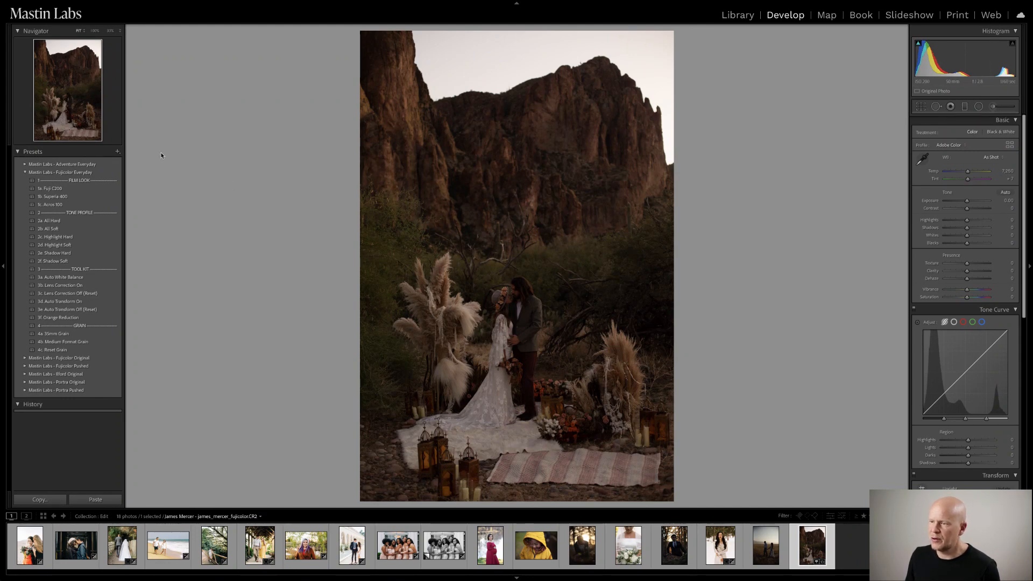
{"action": "left_click", "coordinate": [25, 172]}
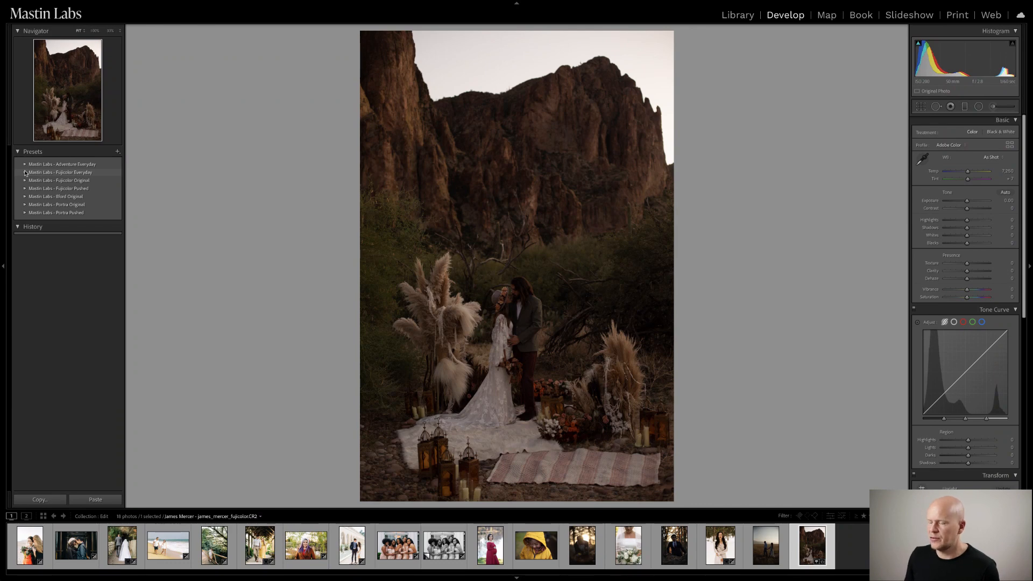
{"action": "left_click", "coordinate": [24, 181]}
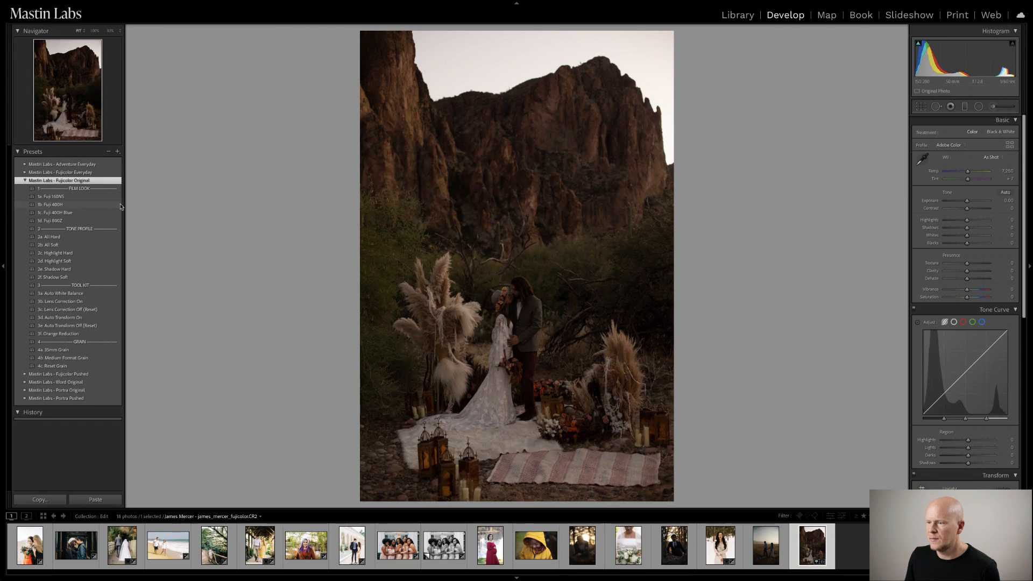
{"action": "left_click", "coordinate": [61, 197]}
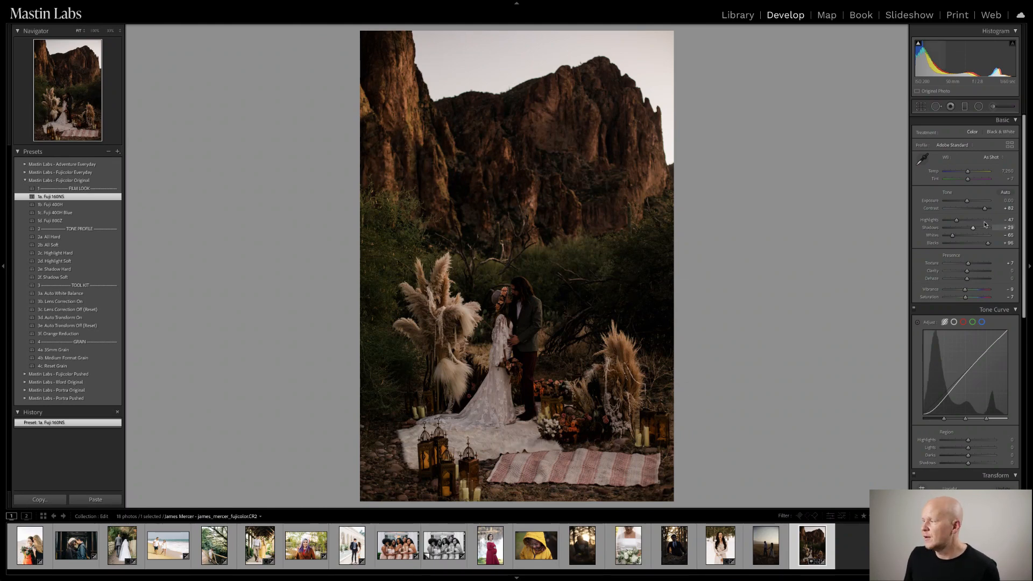
- Brighten the cliff wedding photo to exposure +1.80, check the couple up close and shift the tint slightly towards green
{"action": "left_click_drag", "start_coordinate": [967, 202], "coordinate": [975, 202]}
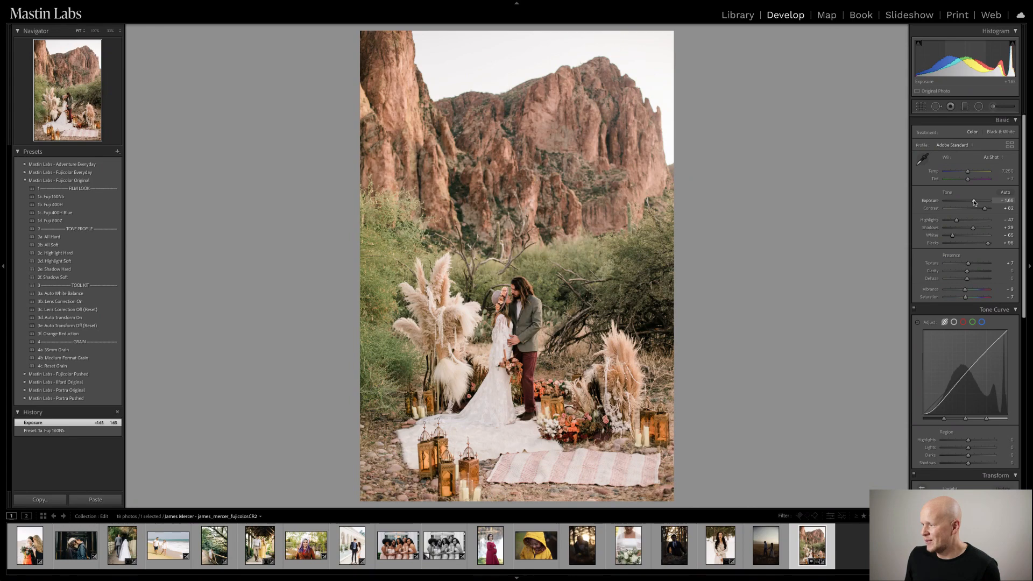
{"action": "left_click_drag", "start_coordinate": [975, 202], "coordinate": [976, 203]}
{"action": "left_click", "coordinate": [500, 322]}
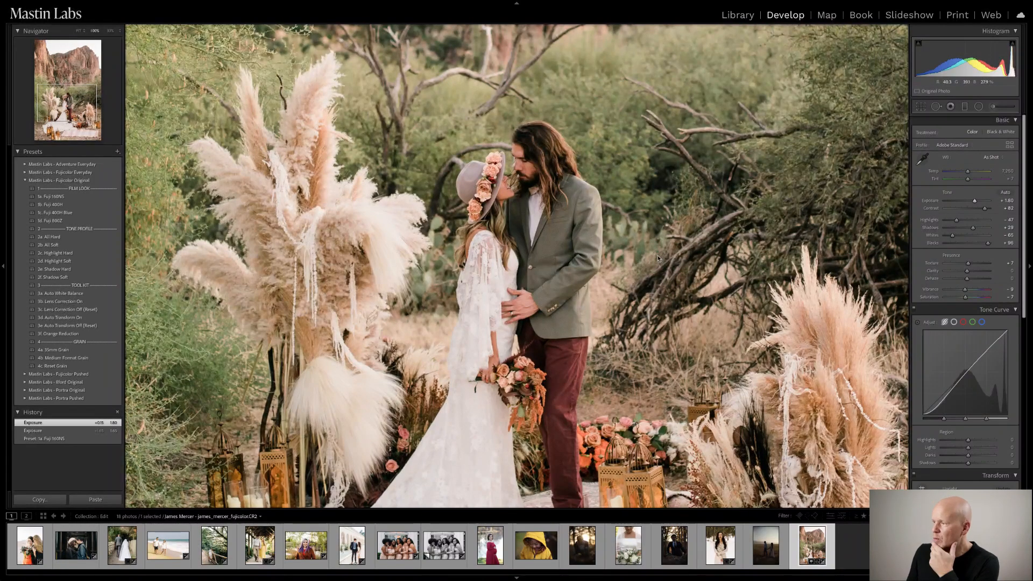
{"action": "left_click", "coordinate": [612, 259]}
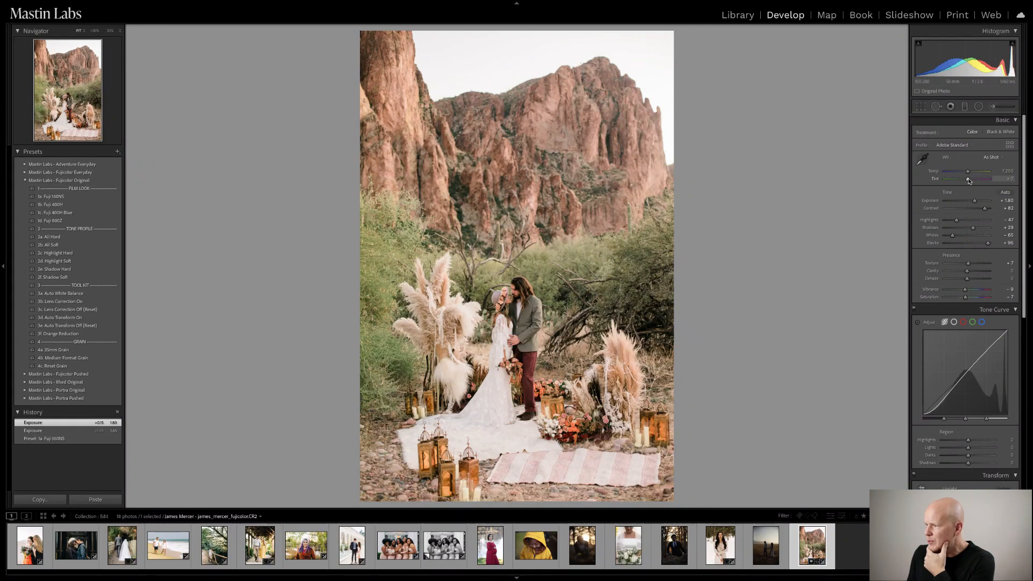
{"action": "left_click_drag", "start_coordinate": [970, 181], "coordinate": [968, 180]}
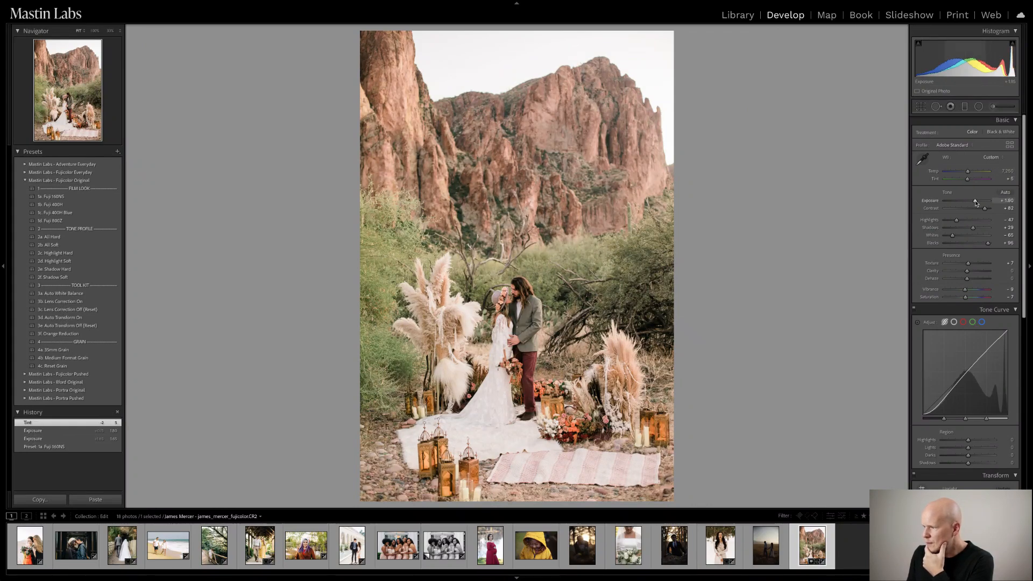
{"action": "left_click_drag", "start_coordinate": [975, 203], "coordinate": [974, 203]}
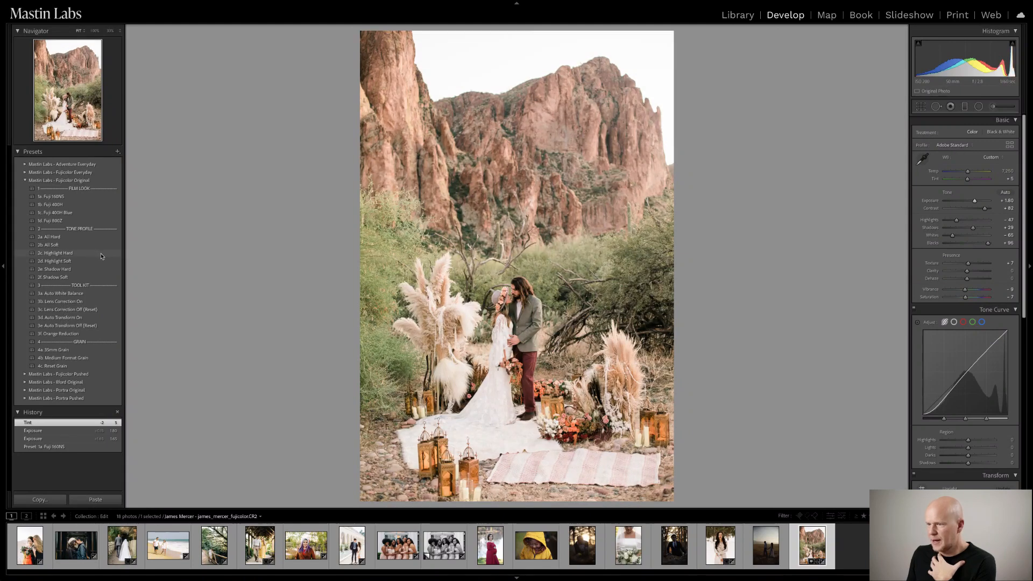
- Apply the Highlight Hard, Lens Correction On, Auto Transform On and 35mm Grain presets to the cliff wedding photo
{"action": "left_click", "coordinate": [102, 254]}
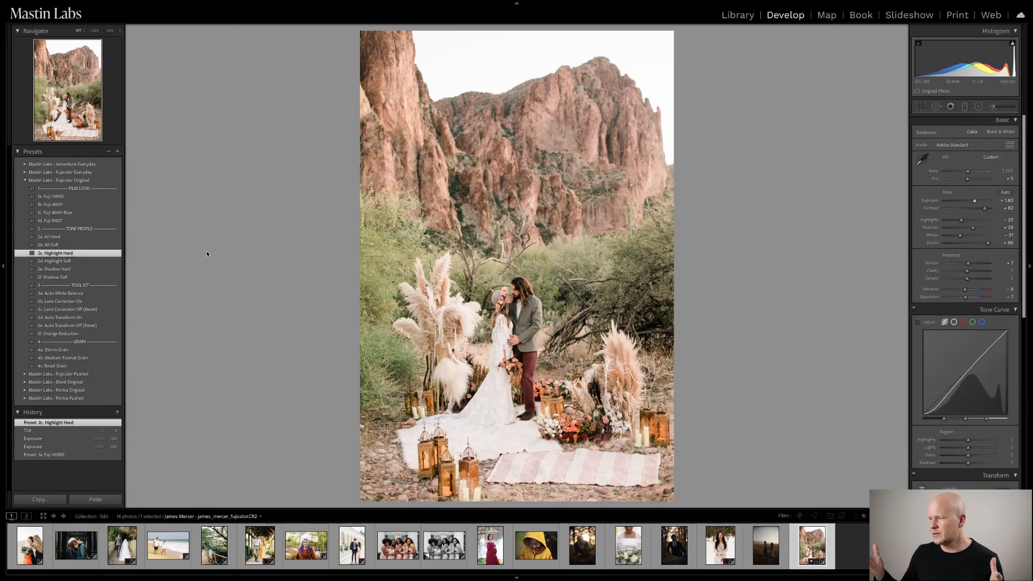
{"action": "left_click", "coordinate": [103, 302]}
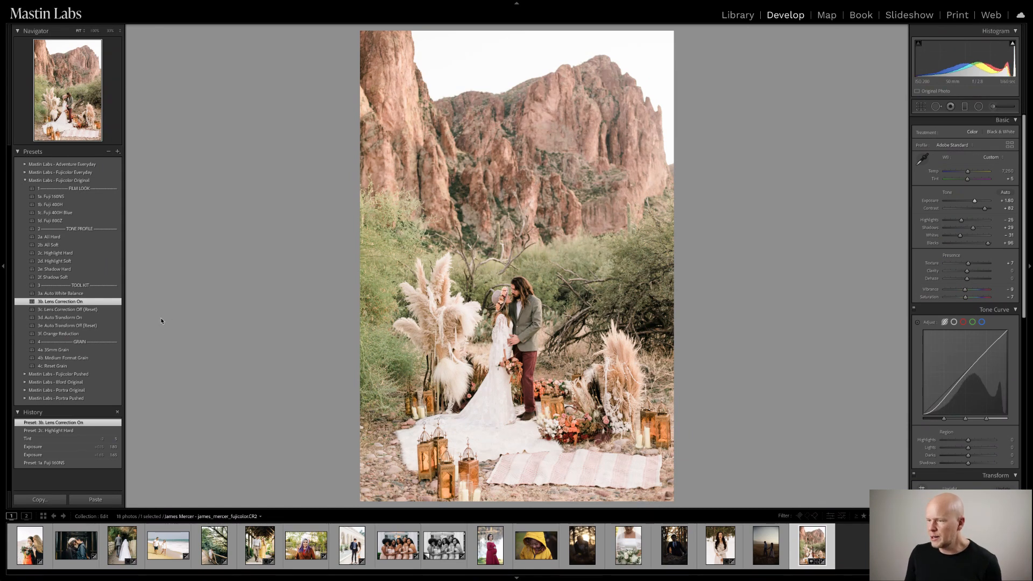
{"action": "left_click", "coordinate": [69, 318]}
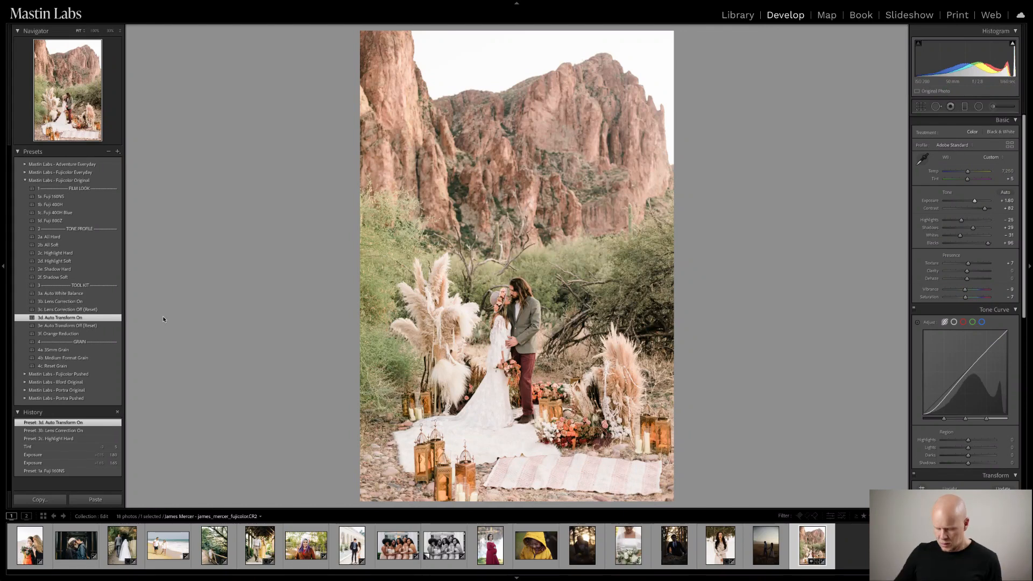
{"action": "key", "text": "ctrl+z"}
{"action": "key", "text": "ctrl+shift+z"}
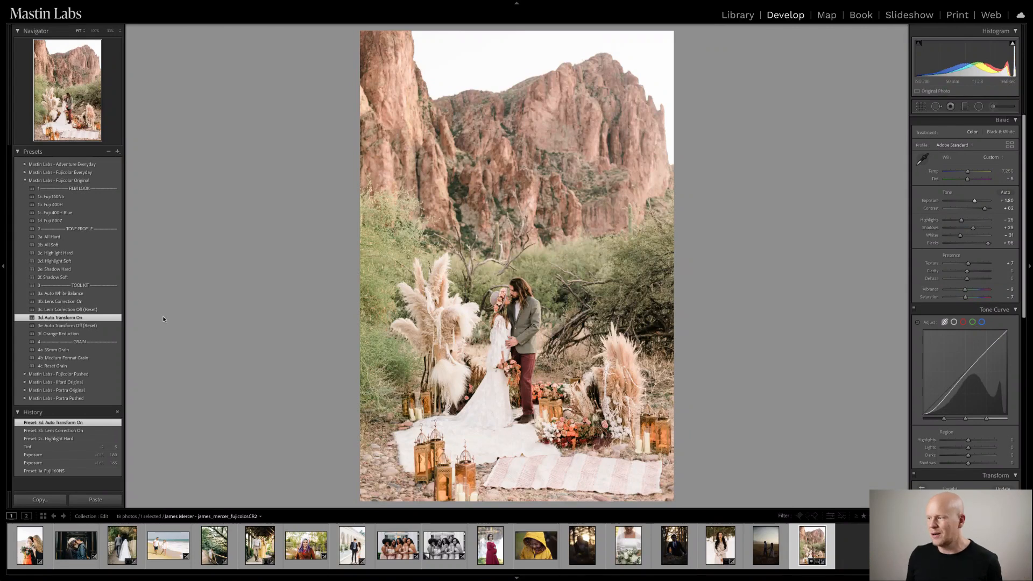
{"action": "left_click", "coordinate": [53, 350]}
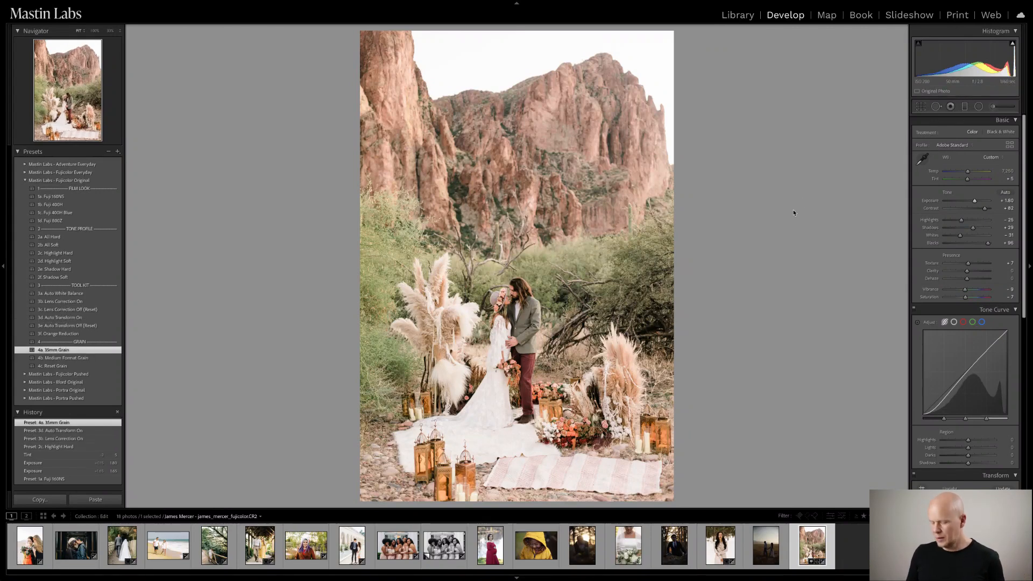
- Compare the cliff wedding photo before and after editing in a split view, examining the couple up close
{"action": "key", "text": "shift+y"}
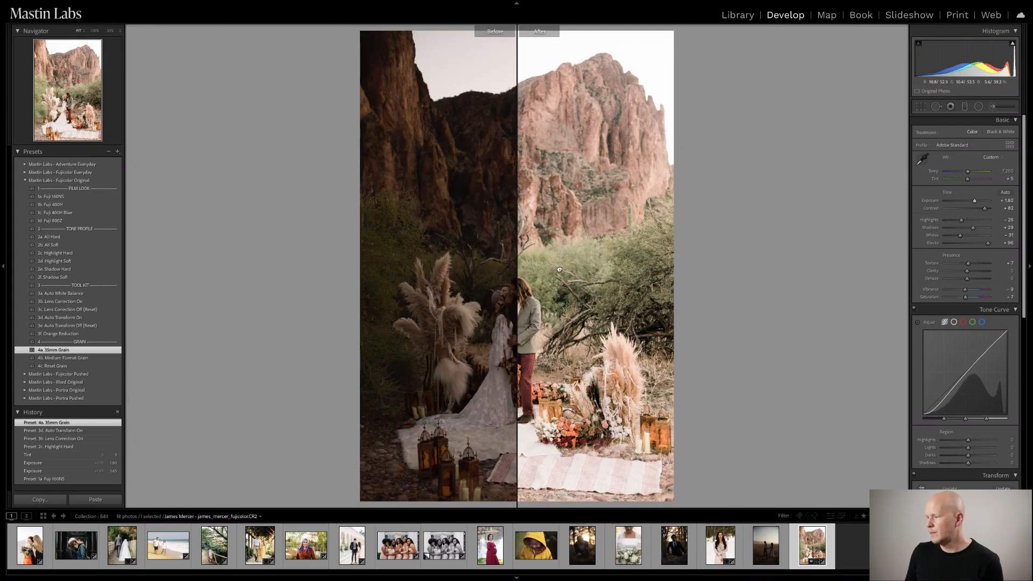
{"action": "left_click", "coordinate": [559, 270]}
{"action": "left_click_drag", "start_coordinate": [596, 276], "coordinate": [777, 209]}
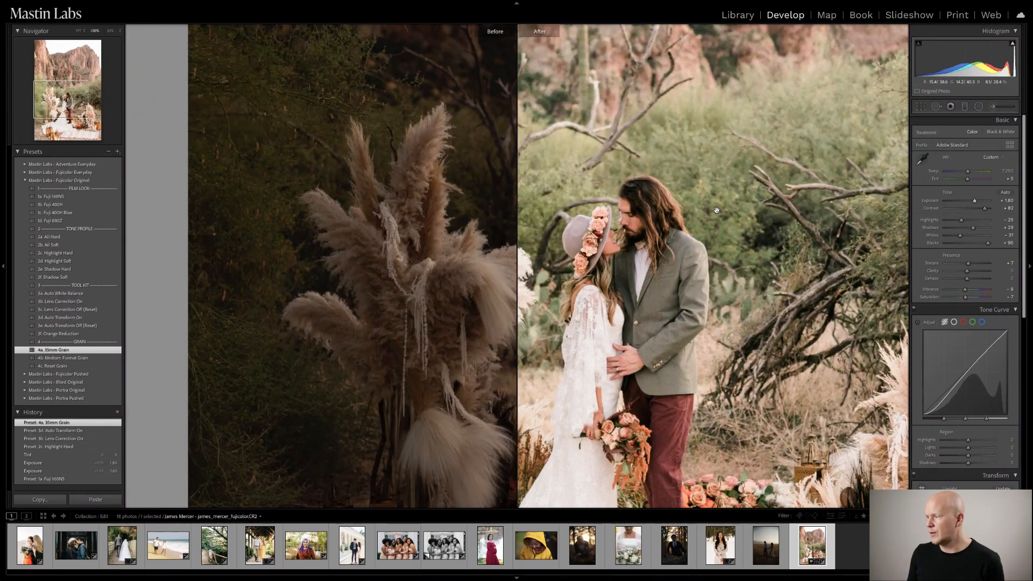
{"action": "left_click", "coordinate": [717, 210]}
{"action": "key", "text": "y"}
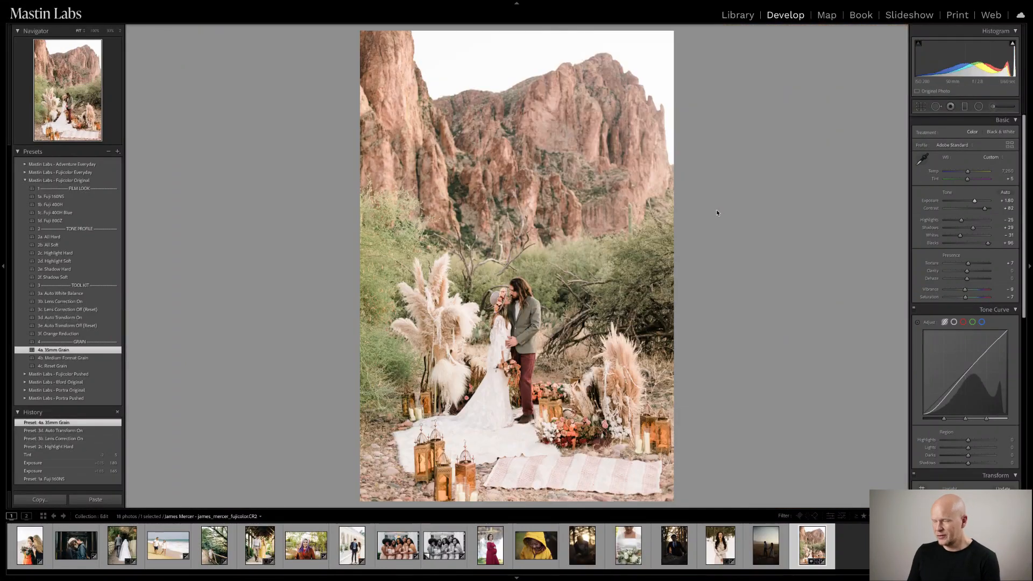